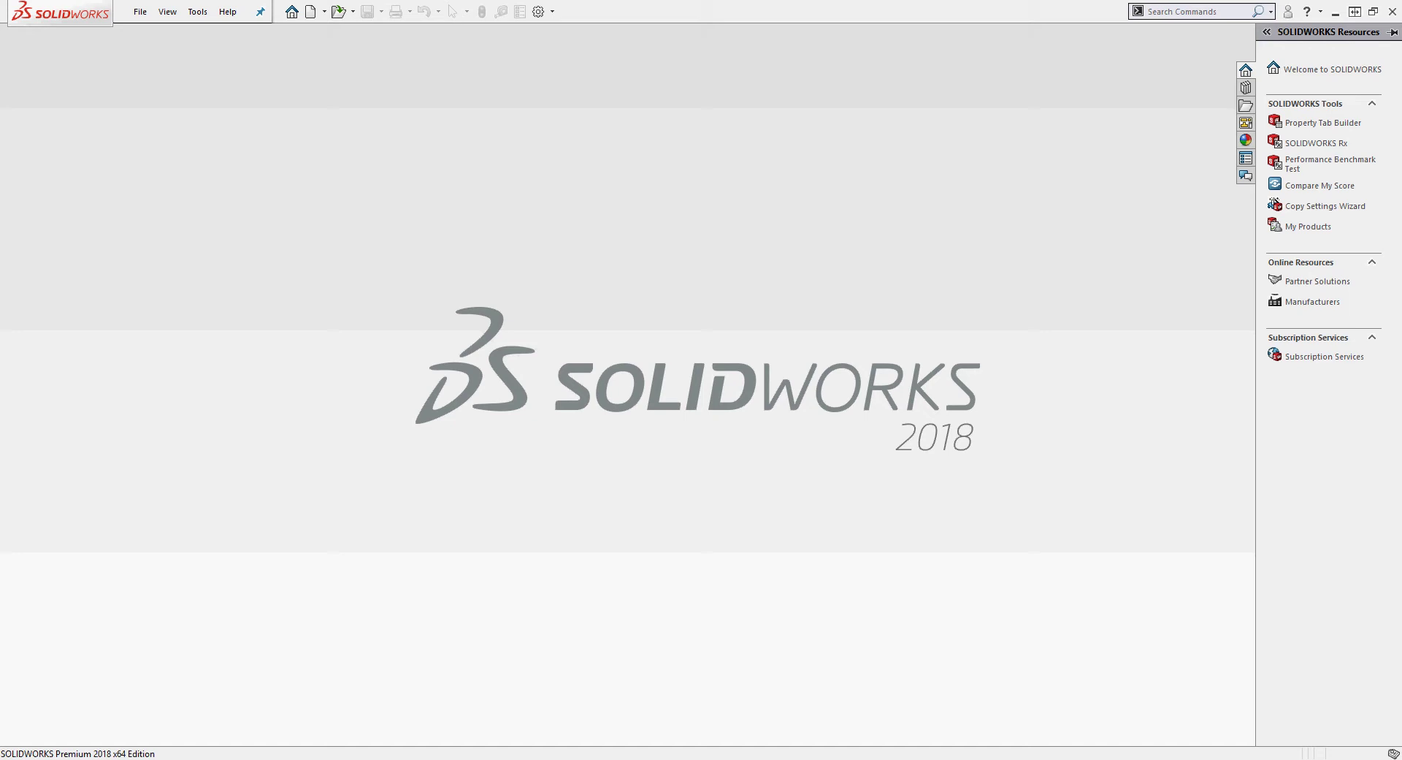
Start a new Part document from File > New using the Novice view
{"action": "left_click", "coordinate": [139, 13]}
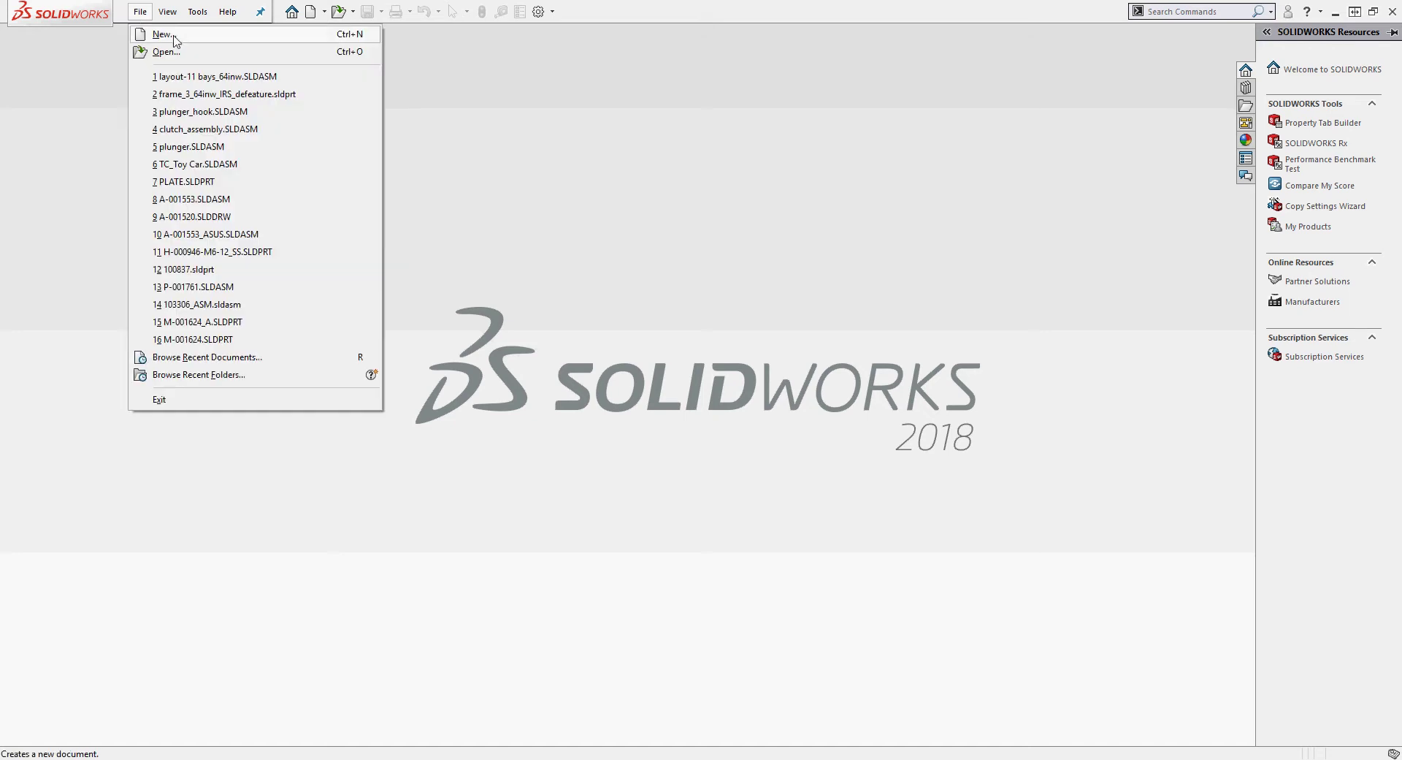
{"action": "left_click", "coordinate": [165, 35]}
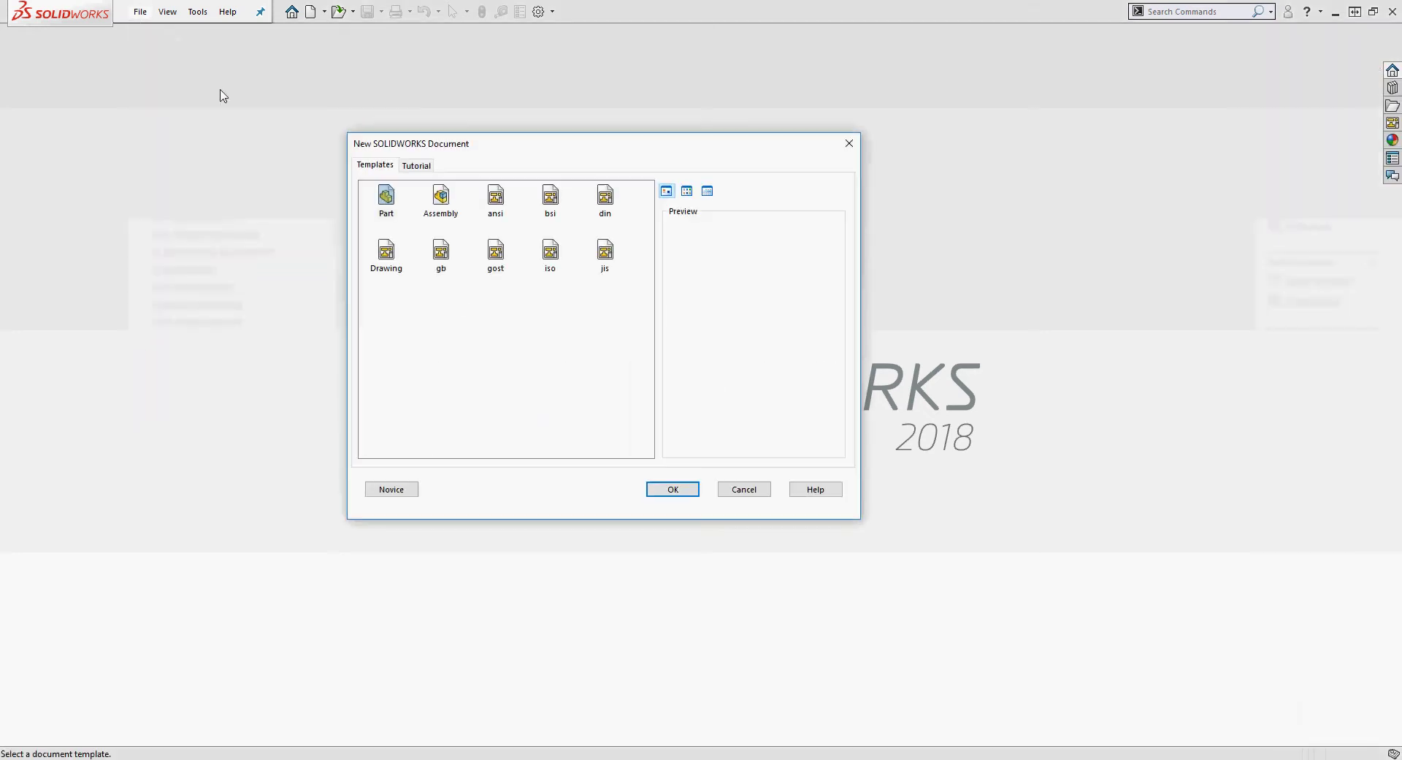
{"action": "left_click", "coordinate": [392, 493]}
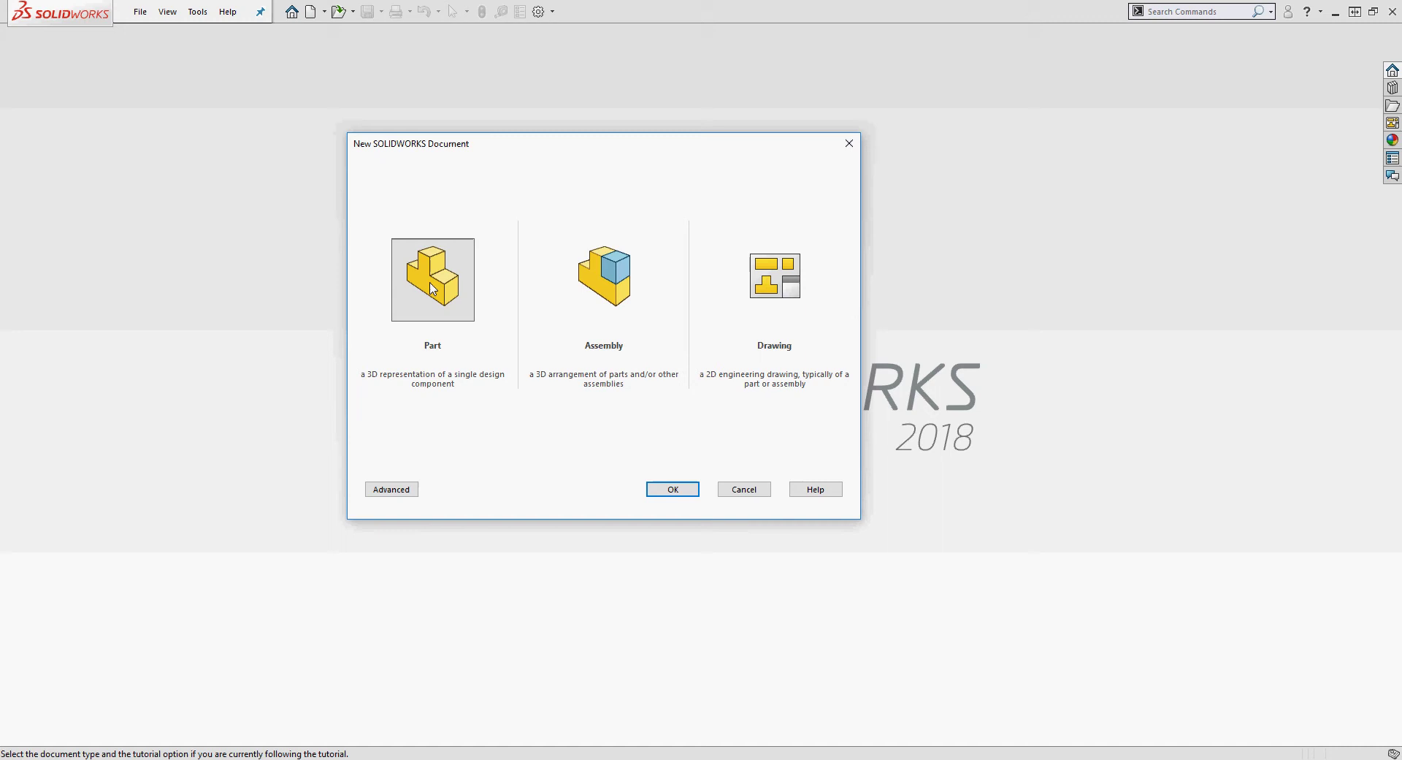
{"action": "left_click", "coordinate": [667, 494]}
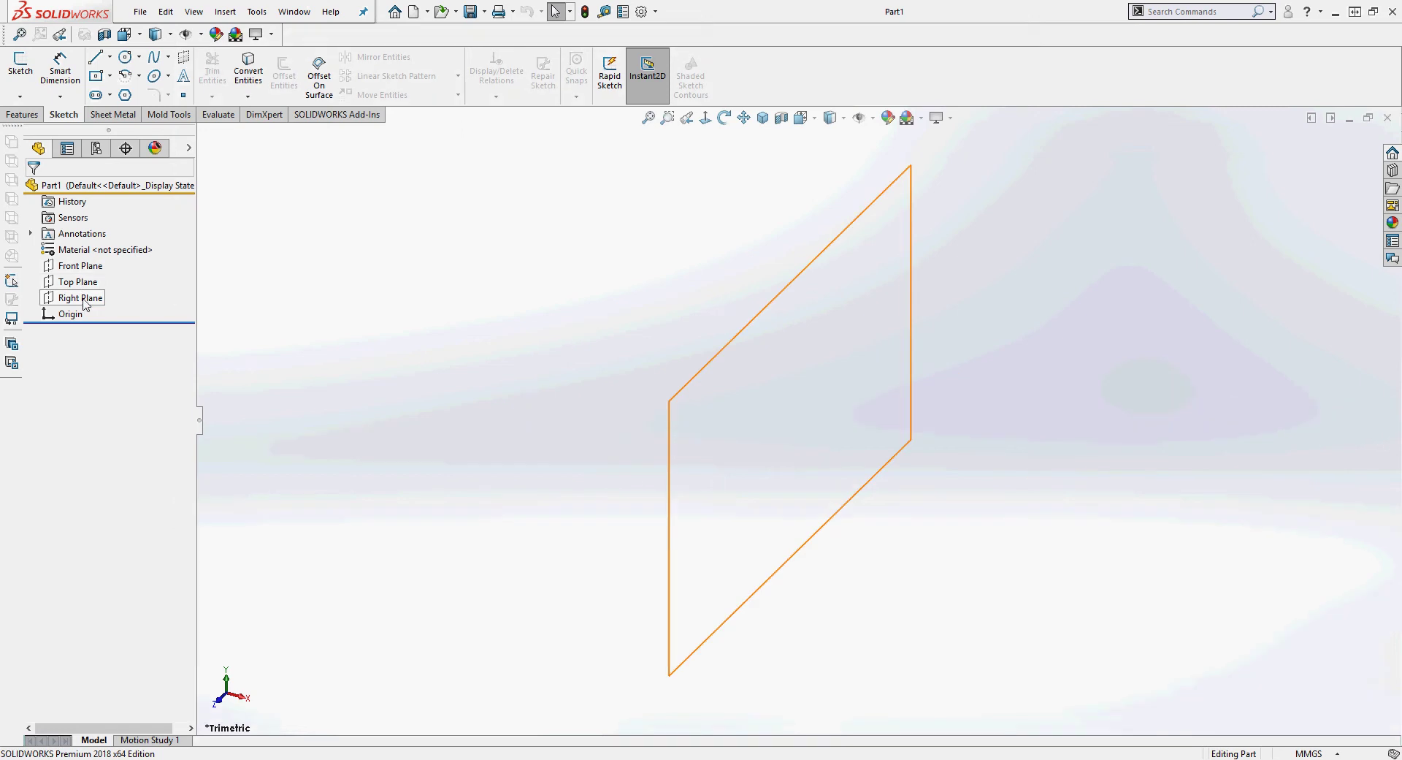
Show the Front, Top and Right planes in the graphics area
{"action": "left_click", "coordinate": [82, 267]}
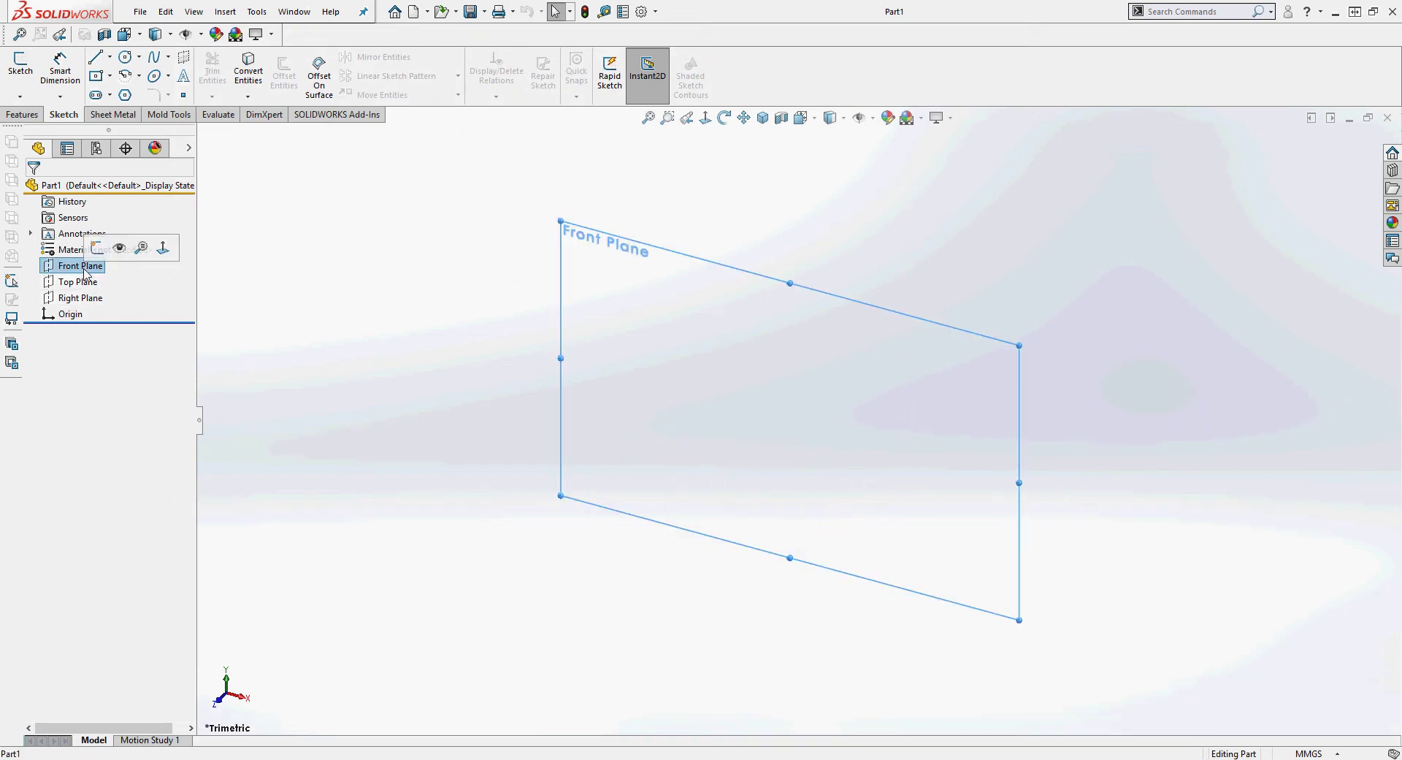
{"action": "left_click", "coordinate": [94, 283], "text": "ctrl"}
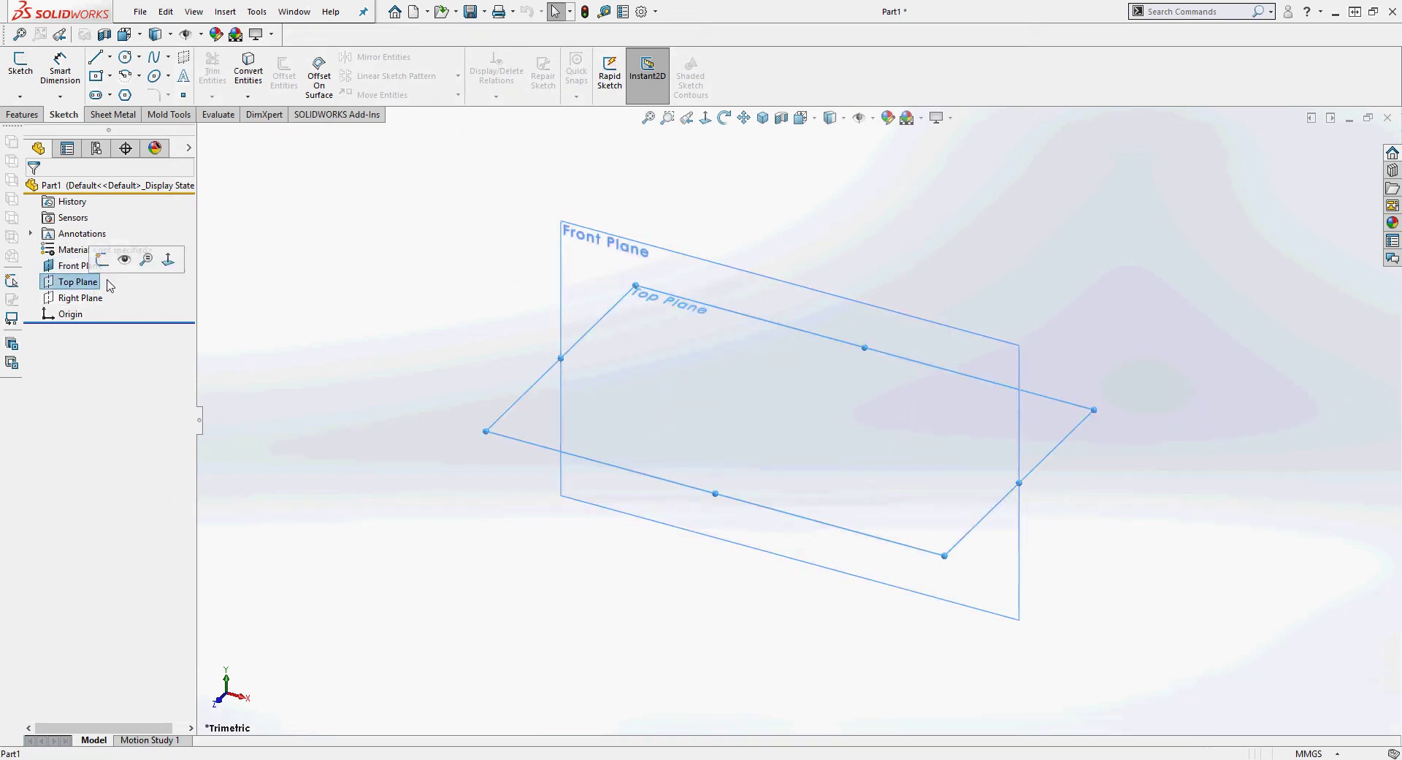
{"action": "left_click", "coordinate": [86, 298], "text": "ctrl"}
{"action": "left_click", "coordinate": [124, 277]}
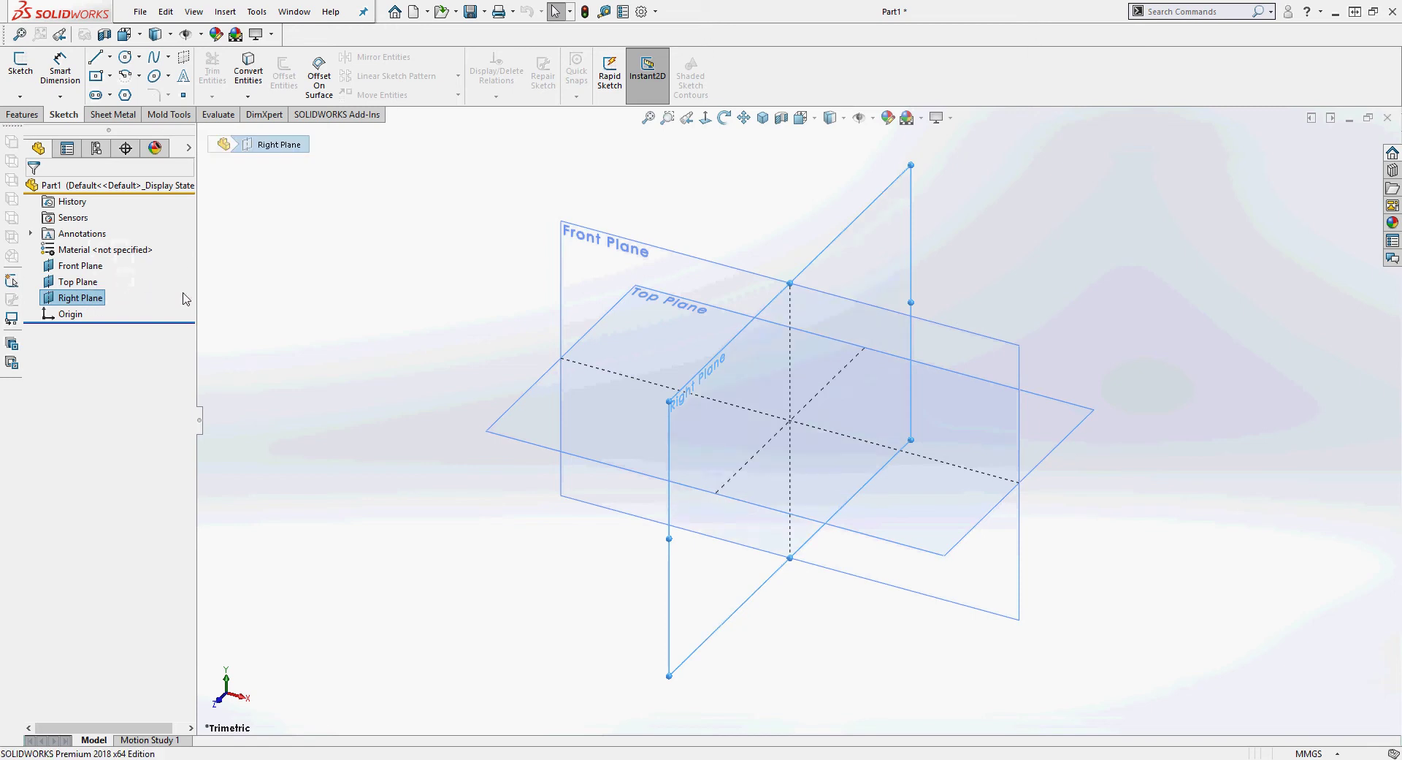
{"action": "left_click", "coordinate": [411, 351]}
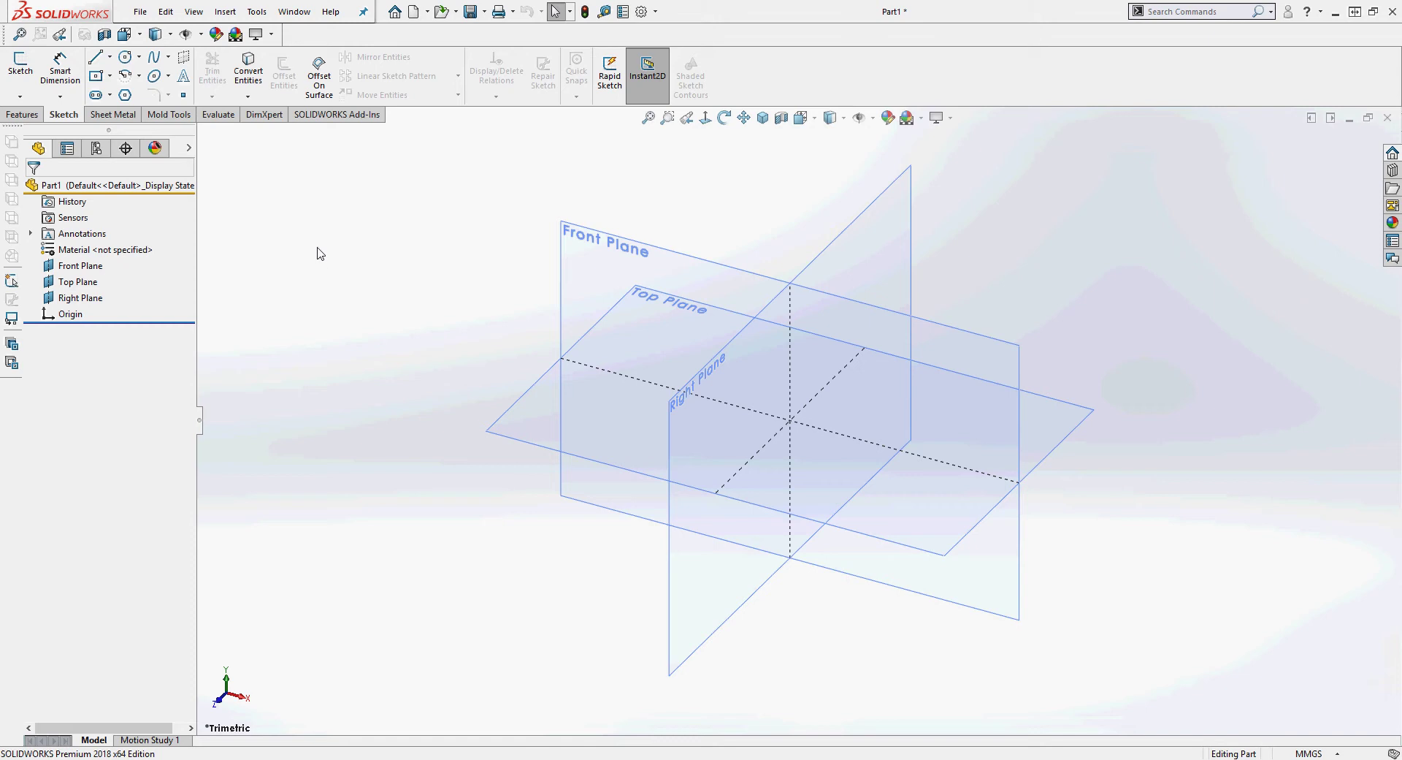
Clear the plane selection and start a new sketch awaiting a plane
{"action": "left_click", "coordinate": [604, 236]}
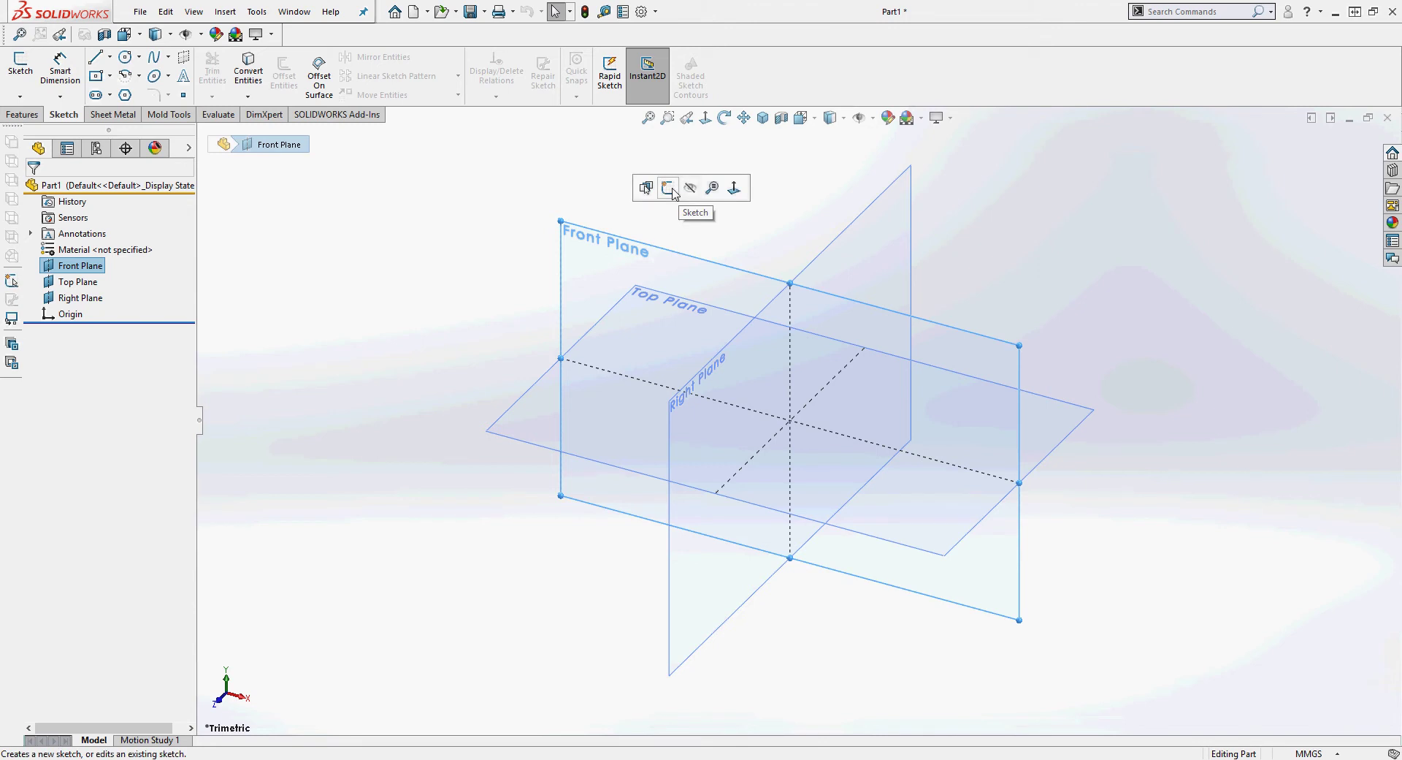
{"action": "left_click", "coordinate": [414, 273]}
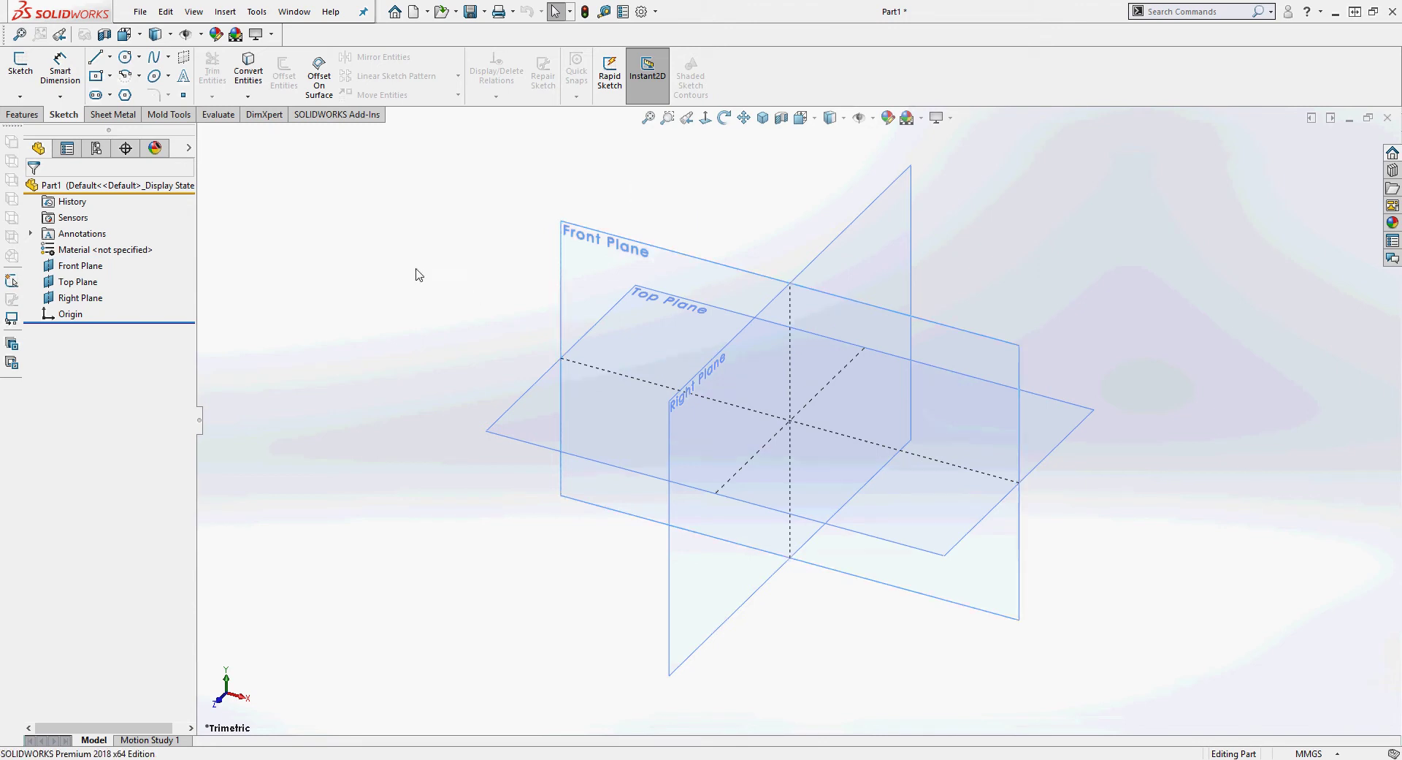
{"action": "left_click", "coordinate": [76, 268]}
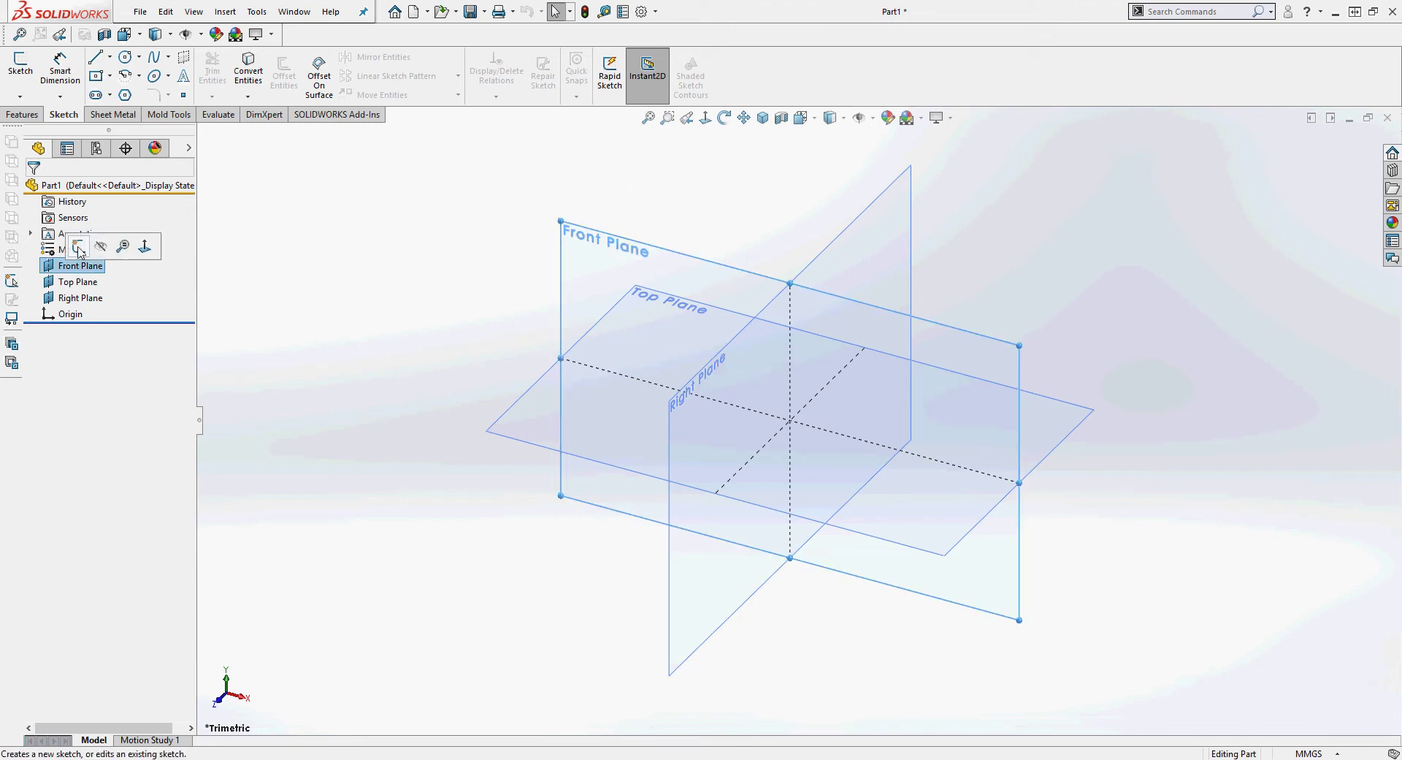
{"action": "left_click", "coordinate": [423, 232]}
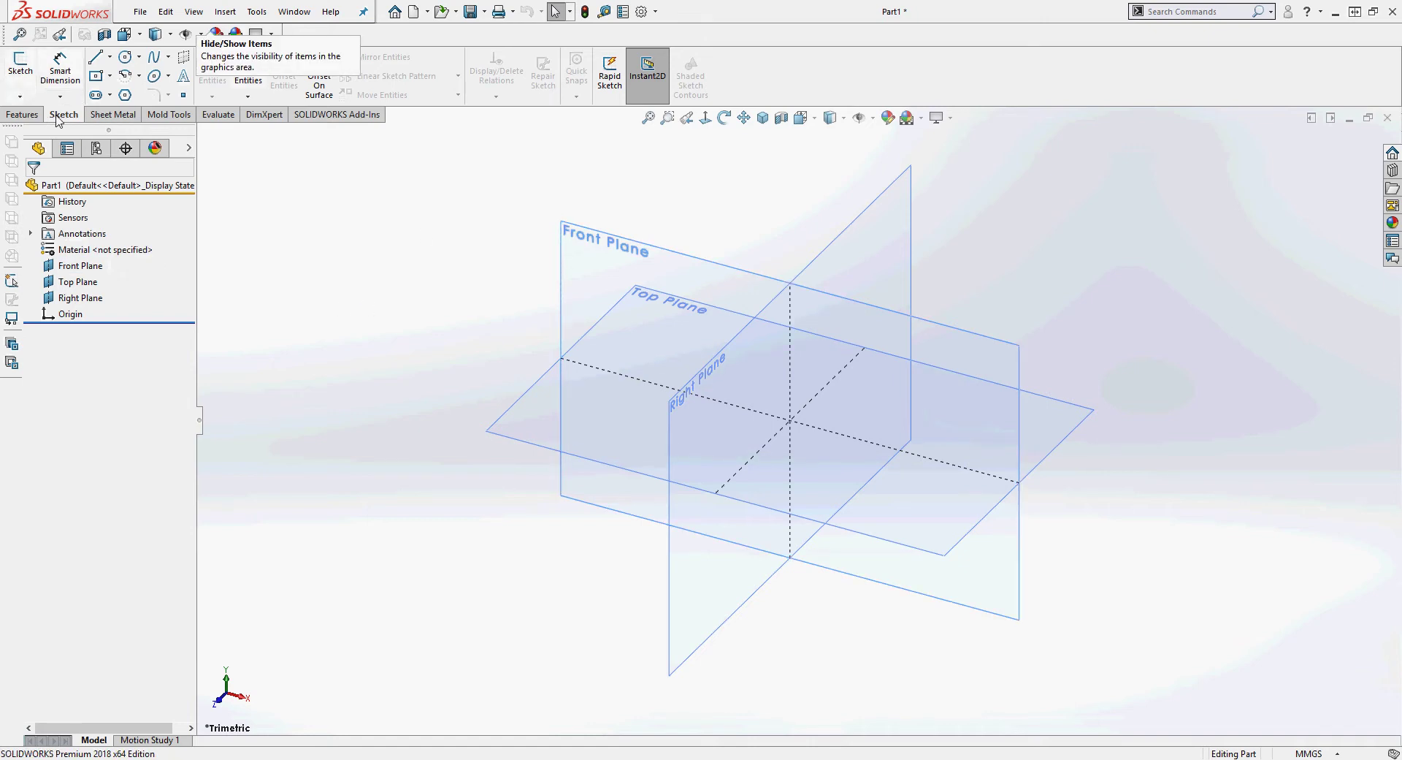
{"action": "left_click", "coordinate": [20, 73]}
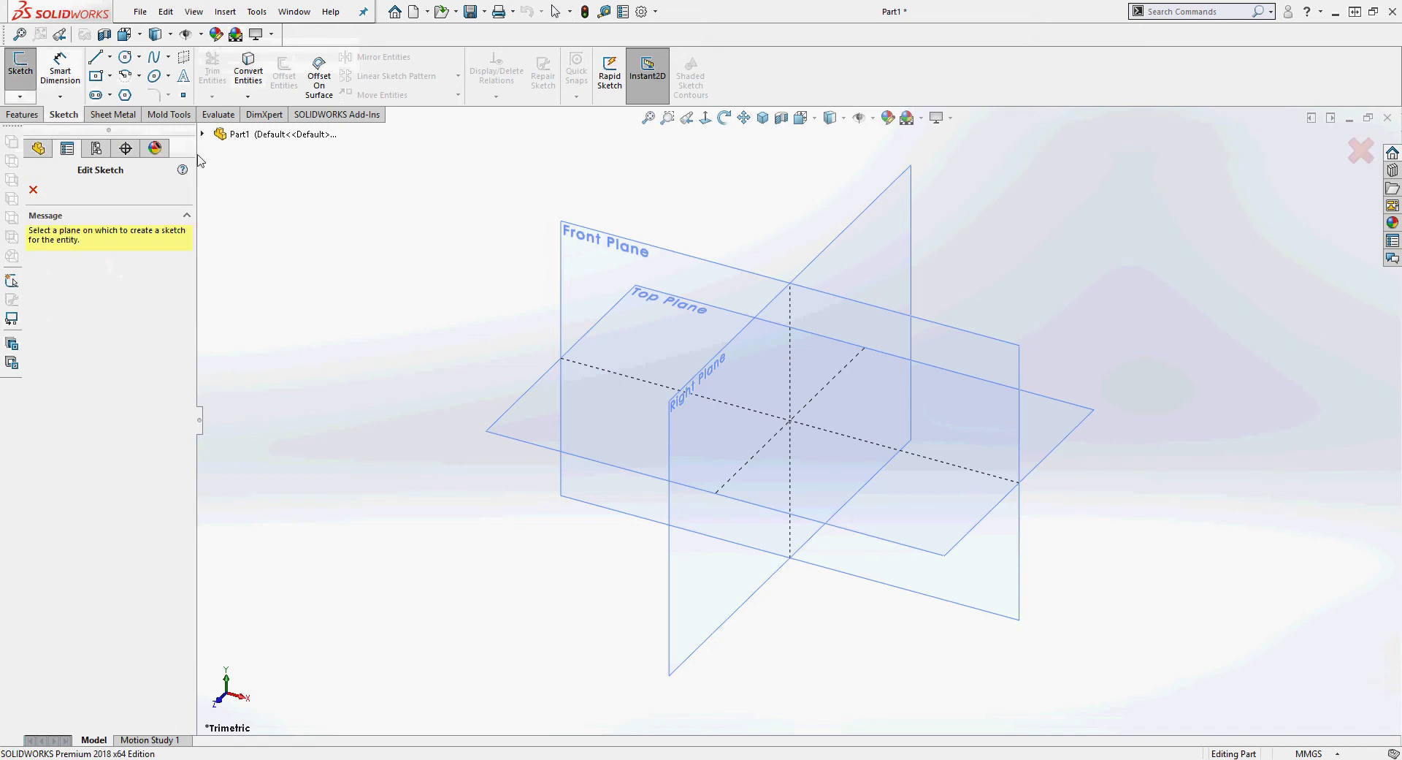
Put Sketch1 on the Front Plane and hide the Front, Top and Right planes
{"action": "left_click", "coordinate": [608, 235]}
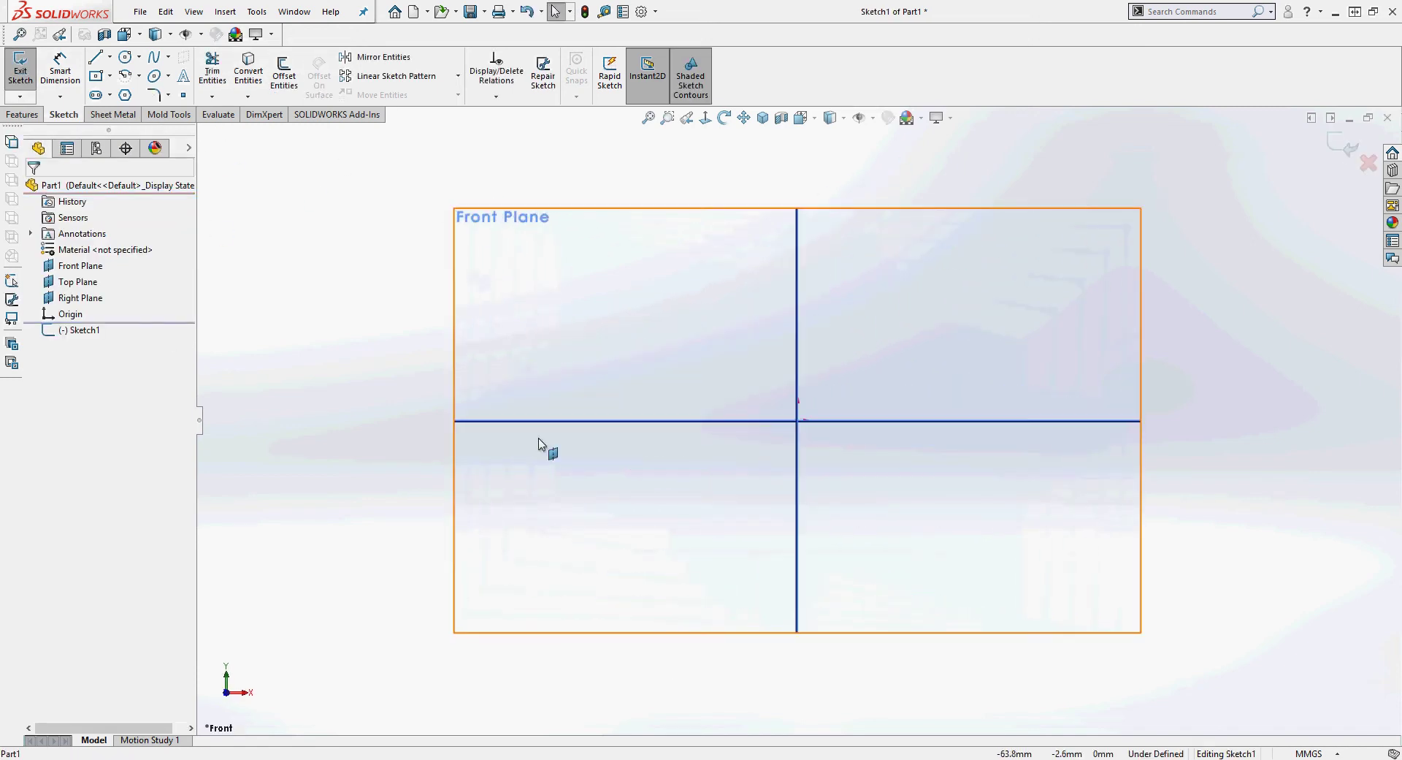
{"action": "left_click", "coordinate": [84, 266]}
{"action": "left_click", "coordinate": [110, 250]}
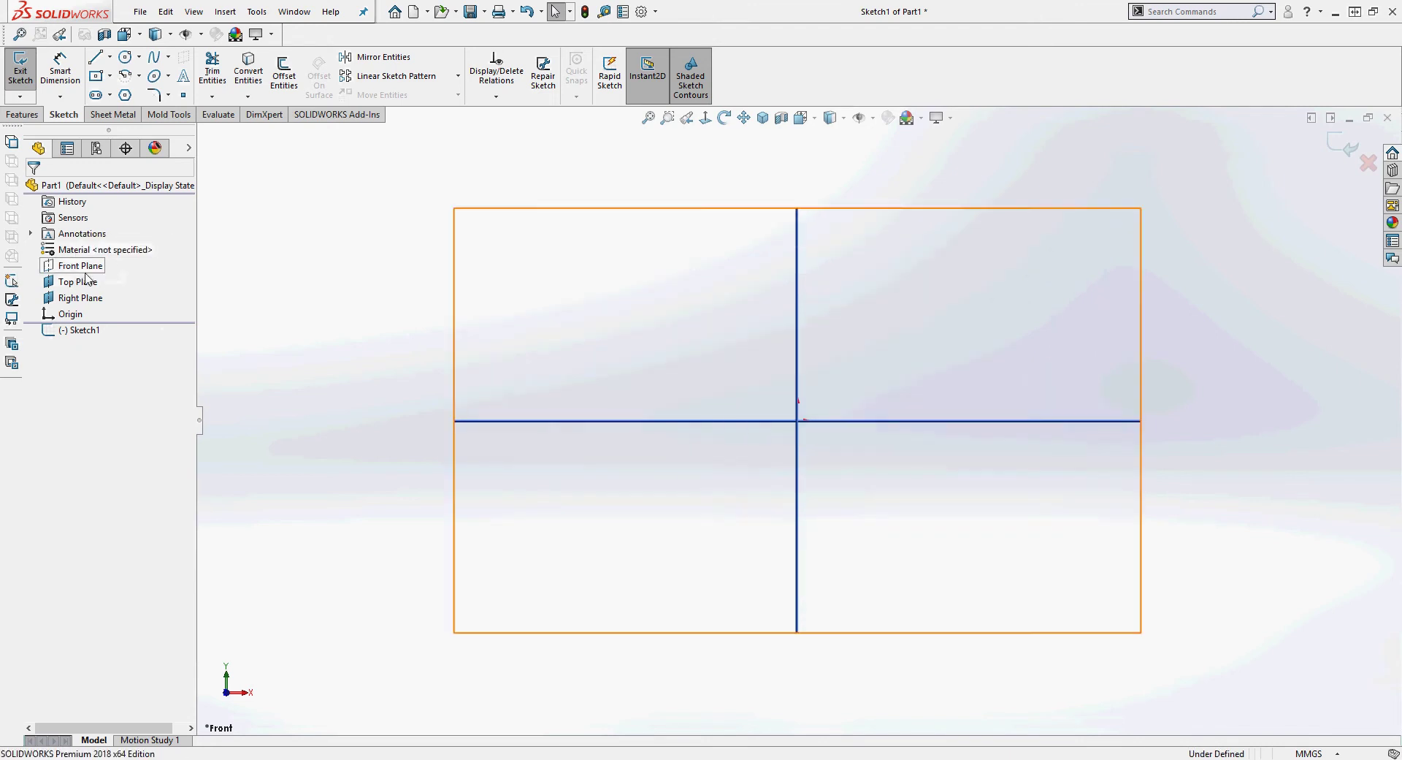
{"action": "left_click", "coordinate": [77, 282]}
{"action": "left_click", "coordinate": [112, 269]}
{"action": "left_click", "coordinate": [79, 298]}
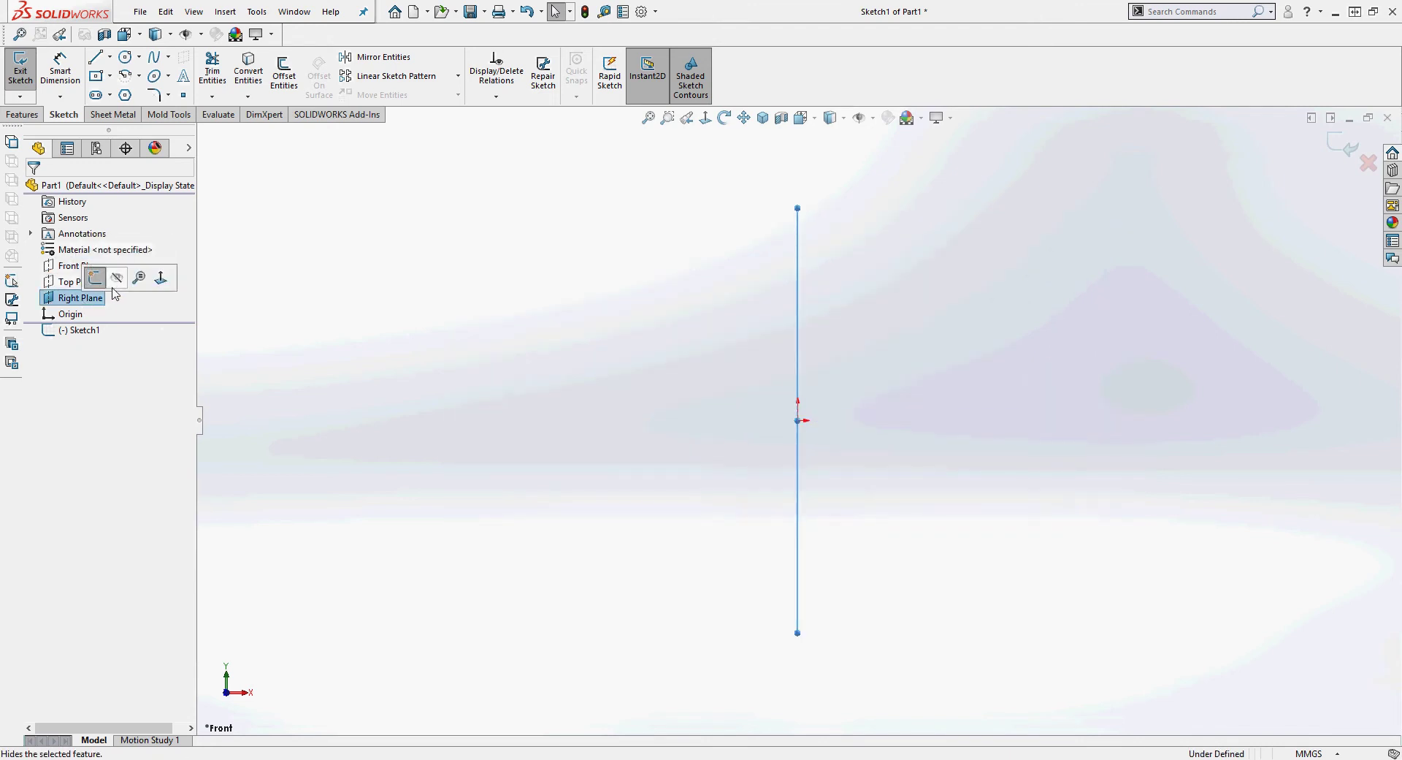
{"action": "left_click", "coordinate": [113, 280]}
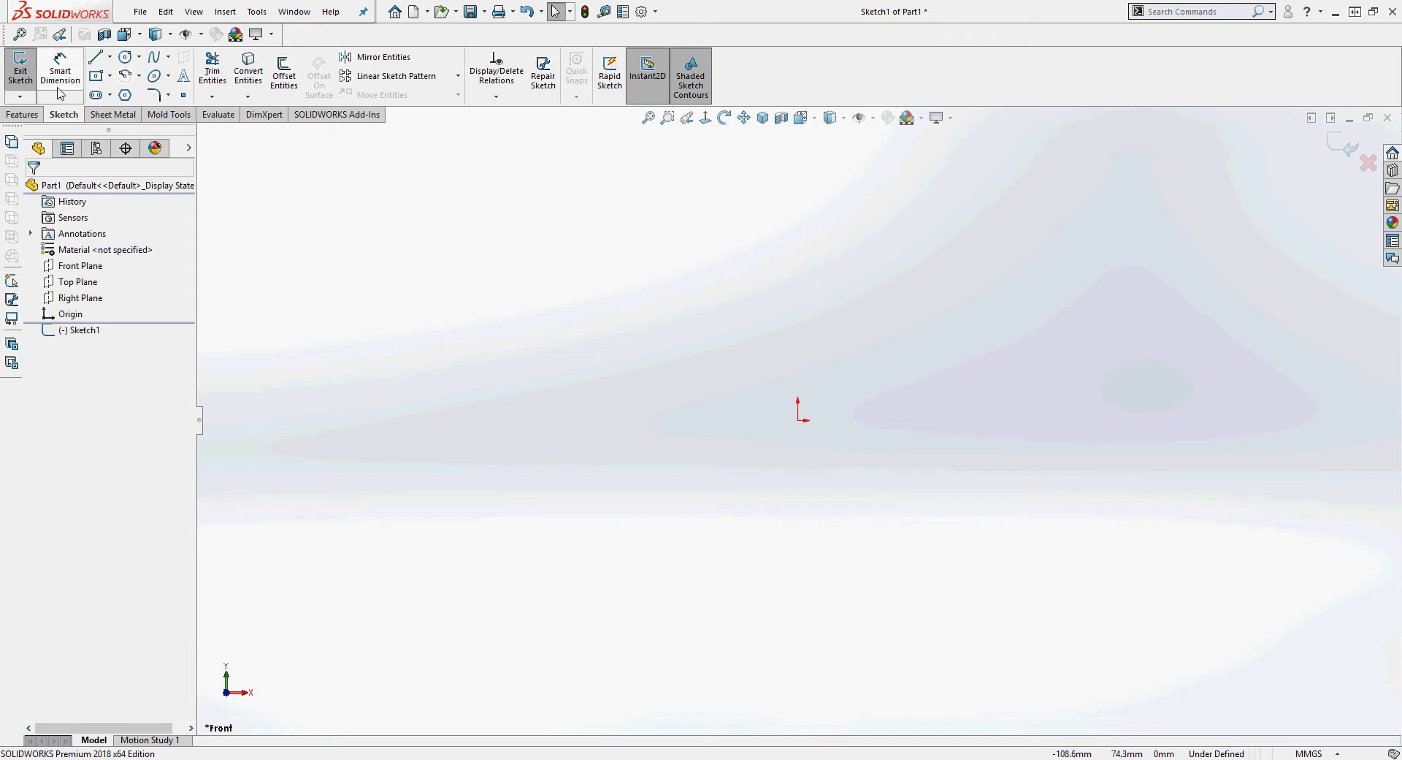
{"action": "left_click", "coordinate": [19, 76]}
Draw a circle of about 15.4 mm radius centred on the origin, then zoom out and pan
{"action": "left_click", "coordinate": [126, 59]}
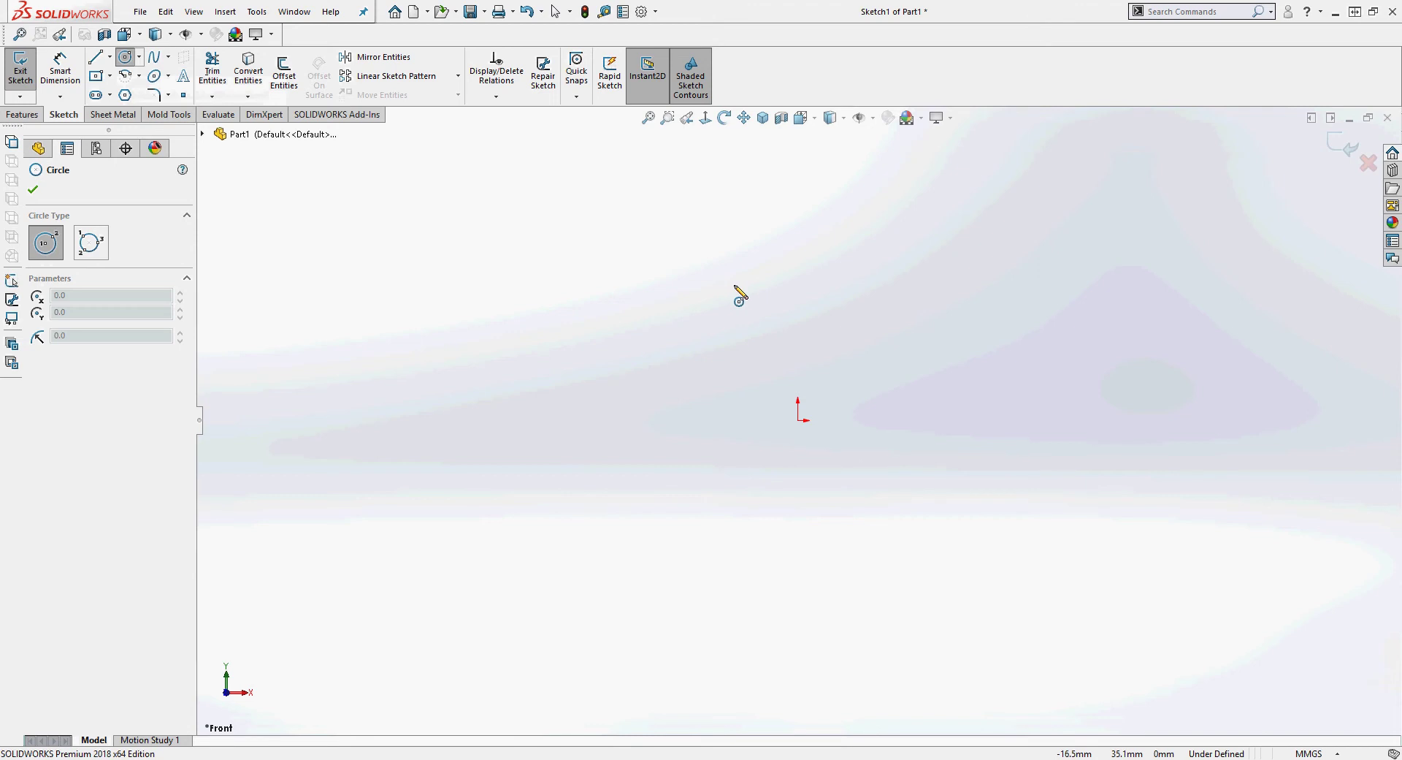
{"action": "left_click", "coordinate": [797, 420]}
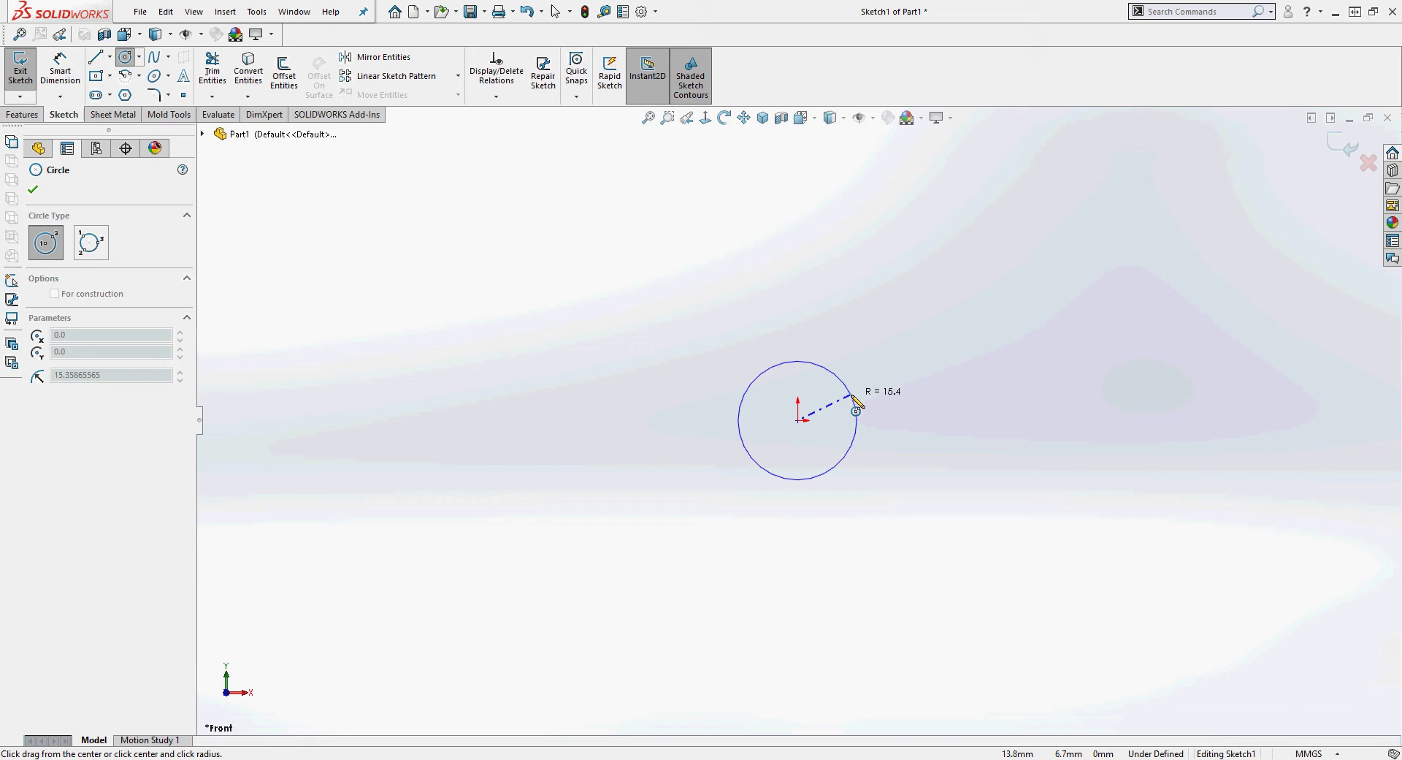
{"action": "left_click", "coordinate": [856, 408]}
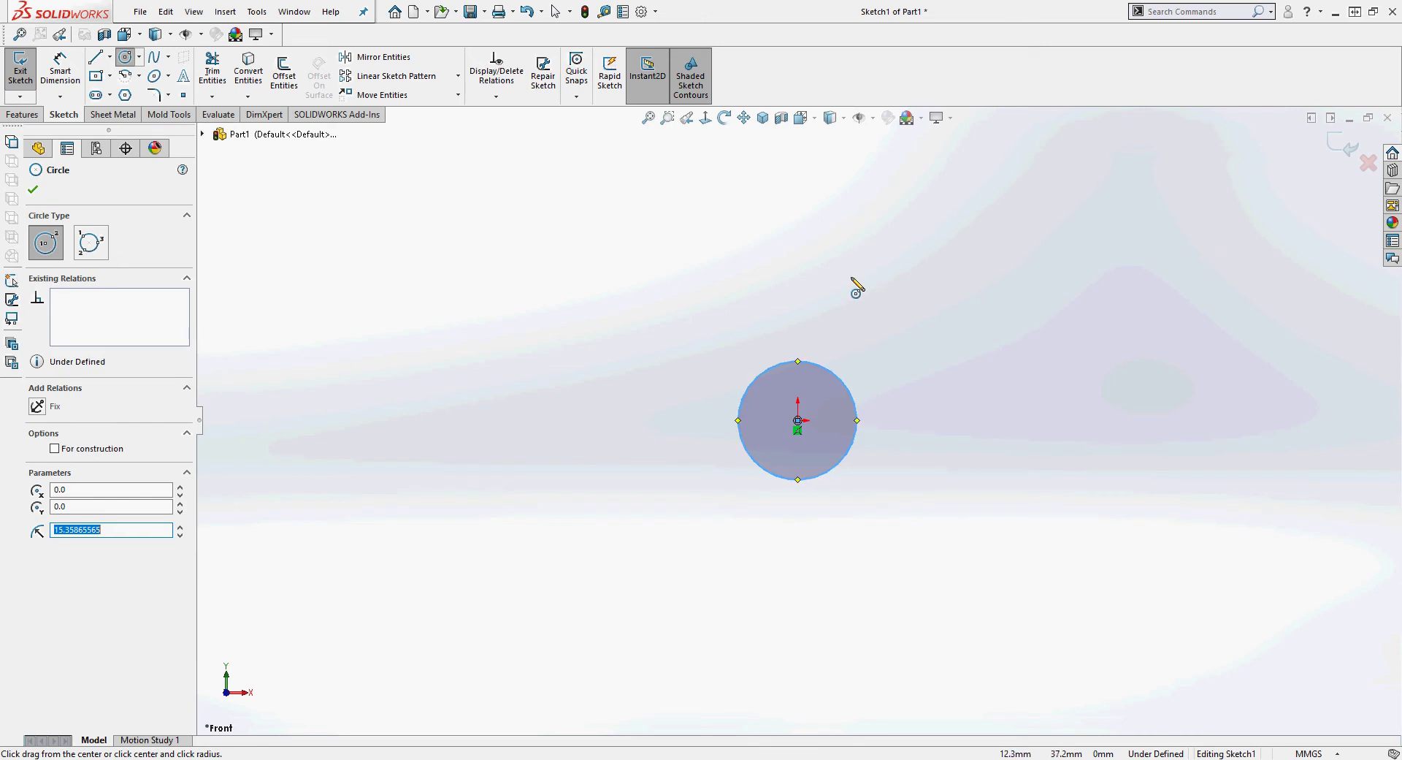
{"action": "right_click", "coordinate": [831, 256]}
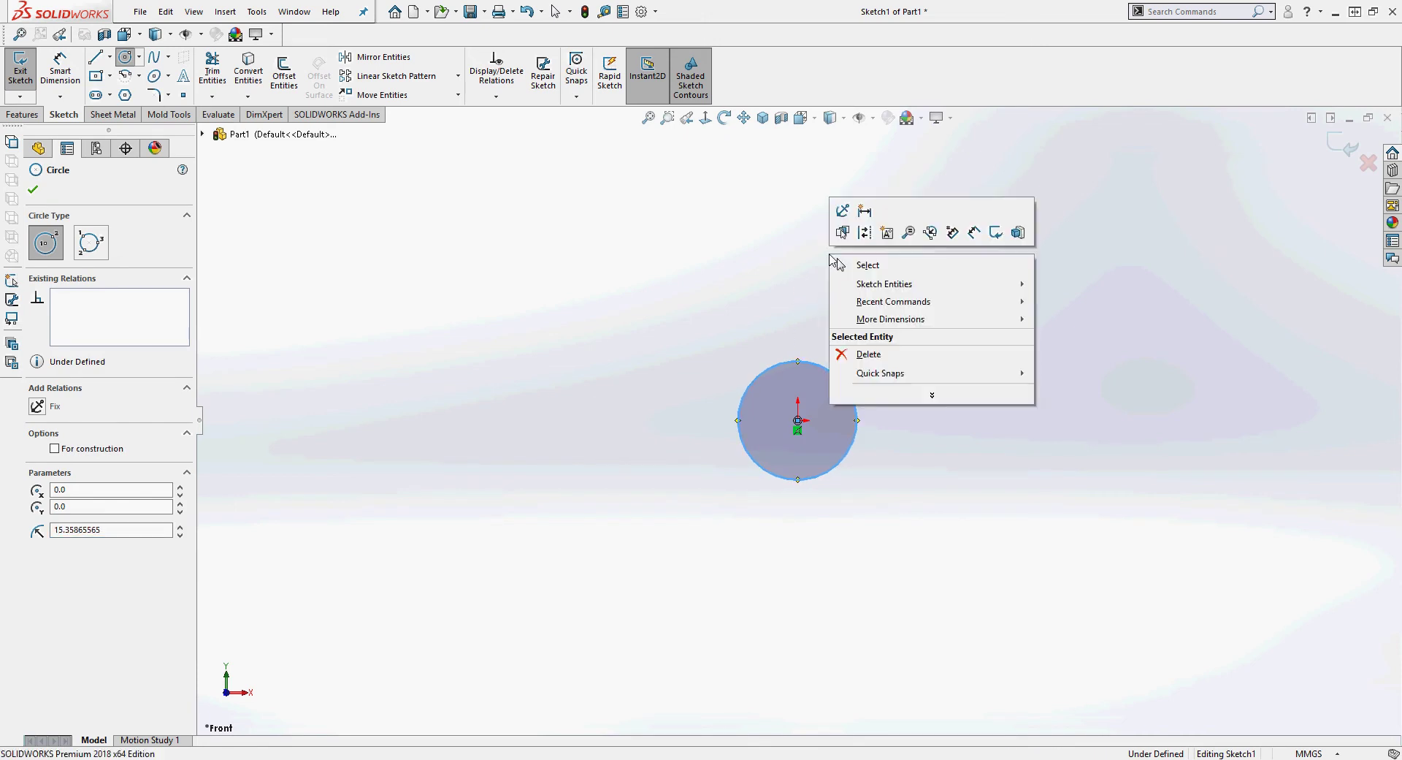
{"action": "left_click", "coordinate": [885, 267]}
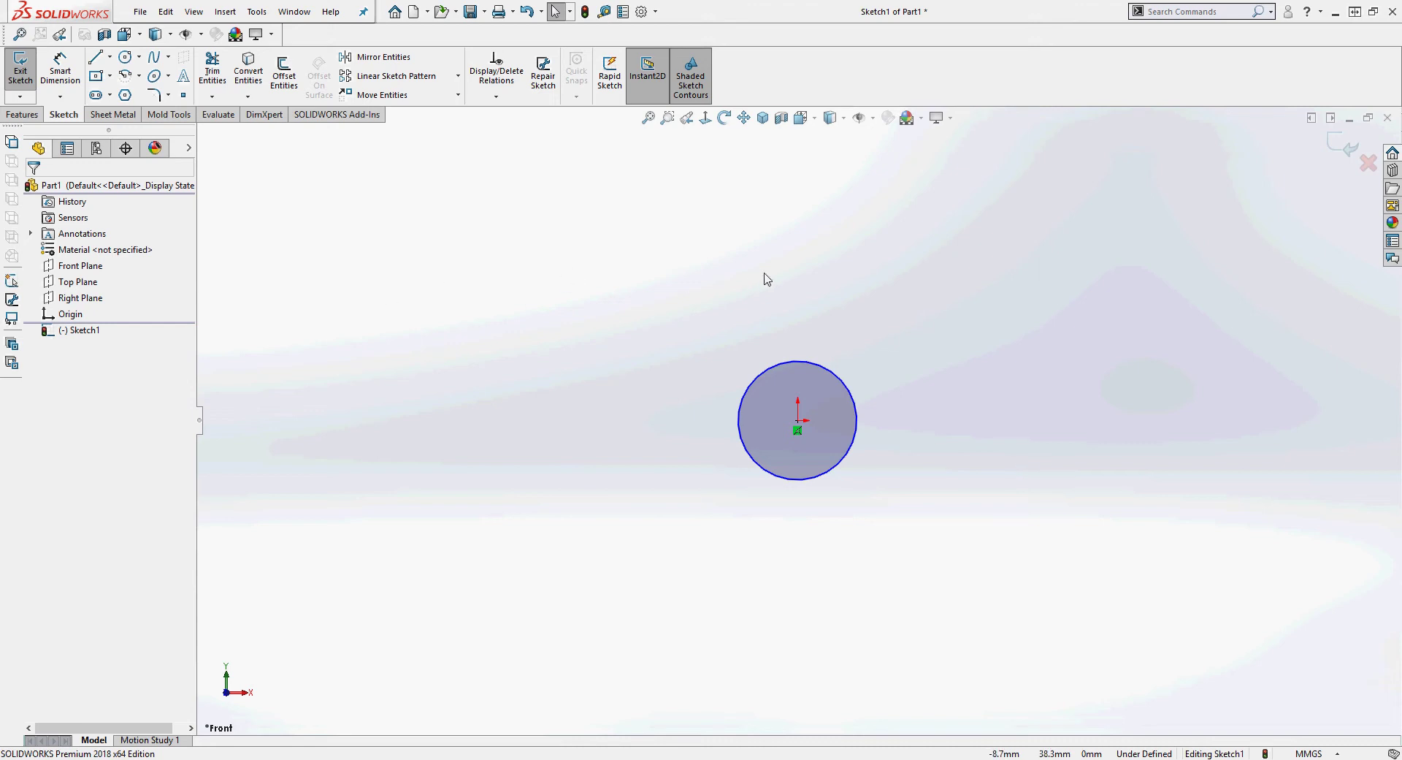
{"action": "key", "text": "ctrl+z"}
{"action": "key", "text": "ctrl+z"}
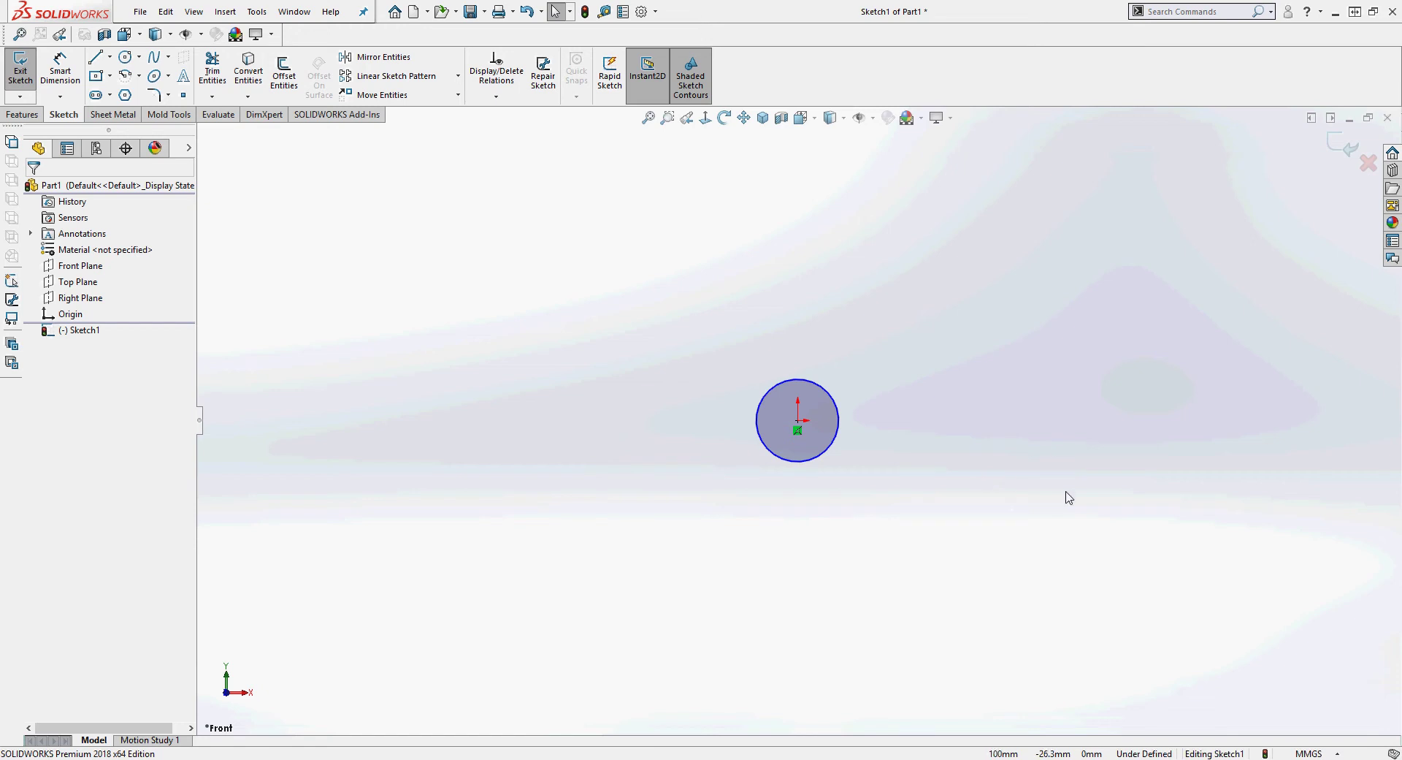
{"action": "middle_click_drag", "start_coordinate": [1033, 470], "coordinate": [1034, 461]}
{"action": "left_click", "coordinate": [744, 117]}
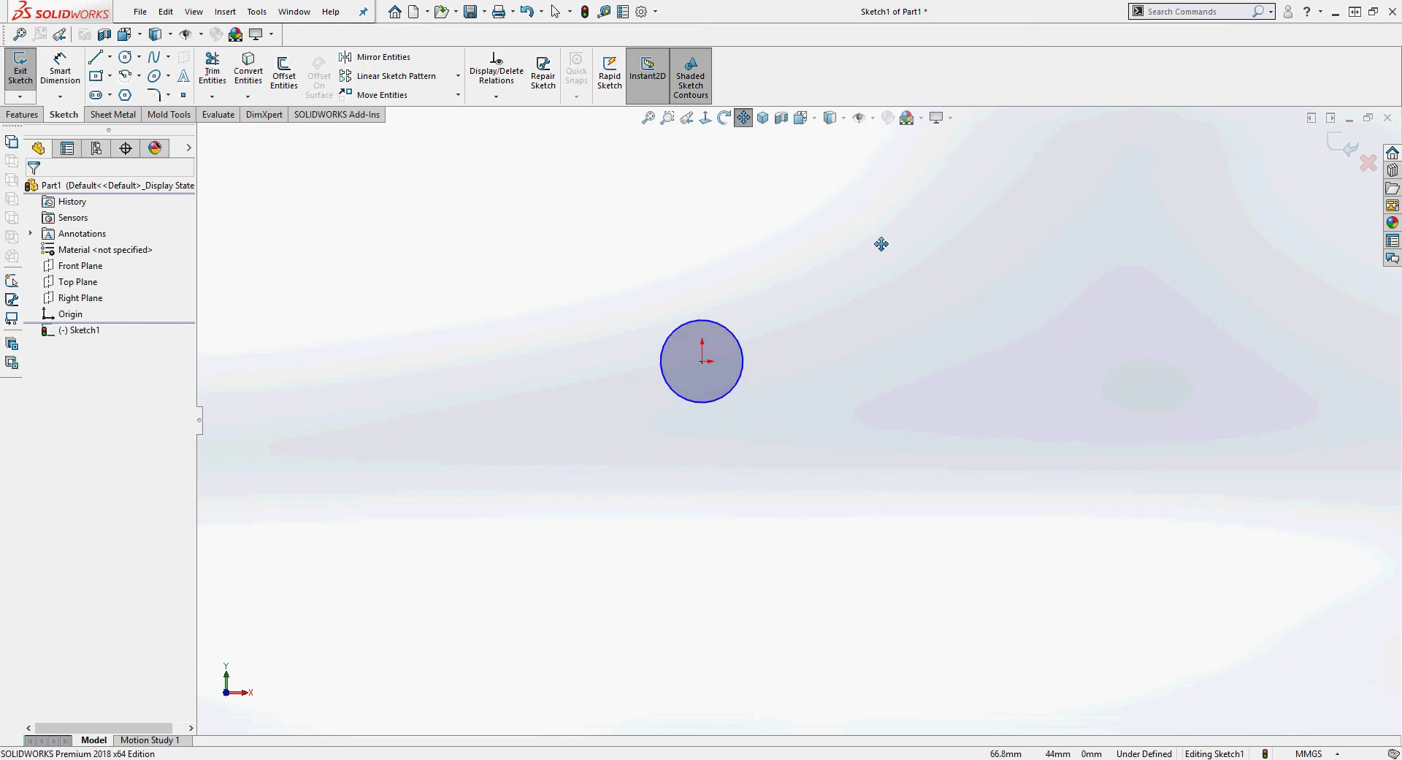
{"action": "left_click", "coordinate": [744, 118]}
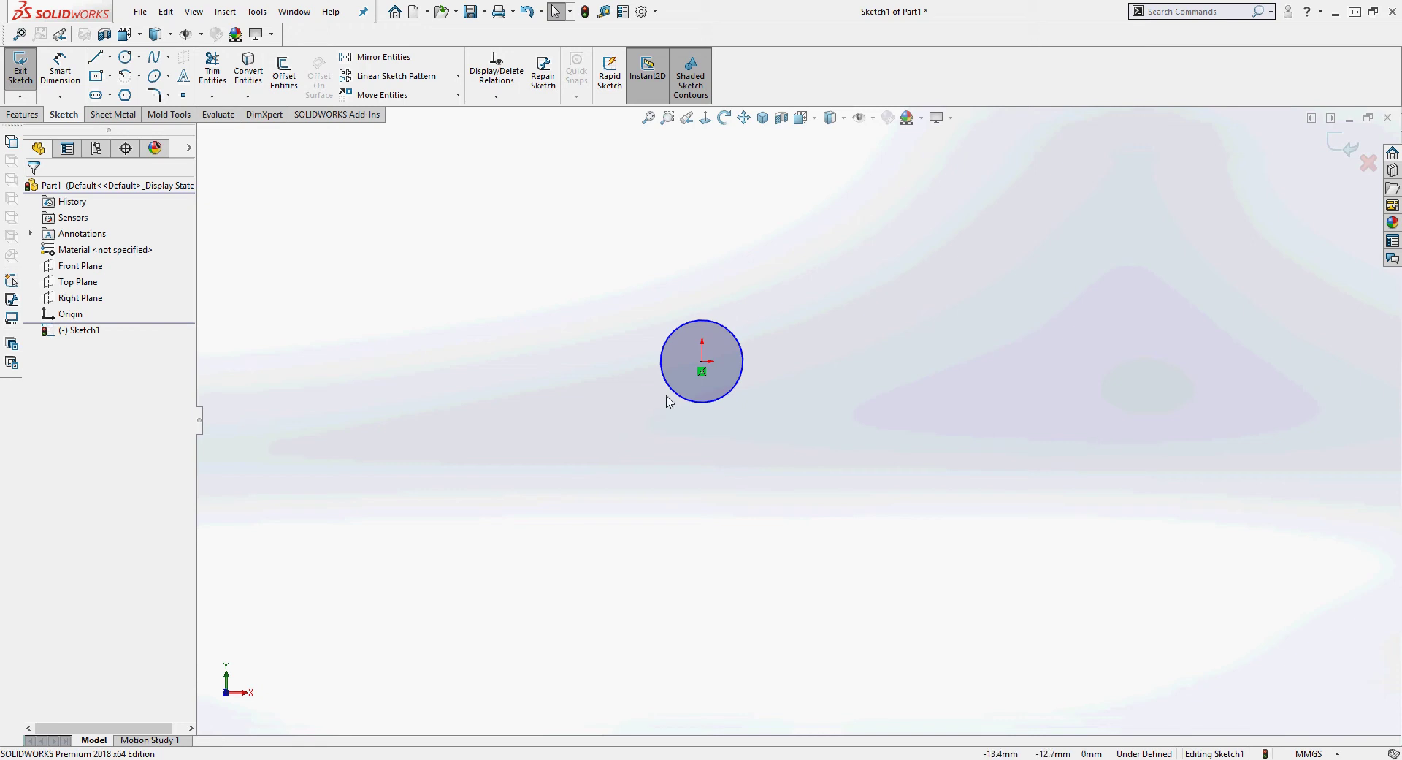
Draw the line chain: left edge, bottom, step, ledge, slanted edge, bottom-right edge, long diagonal
{"action": "left_click", "coordinate": [96, 60]}
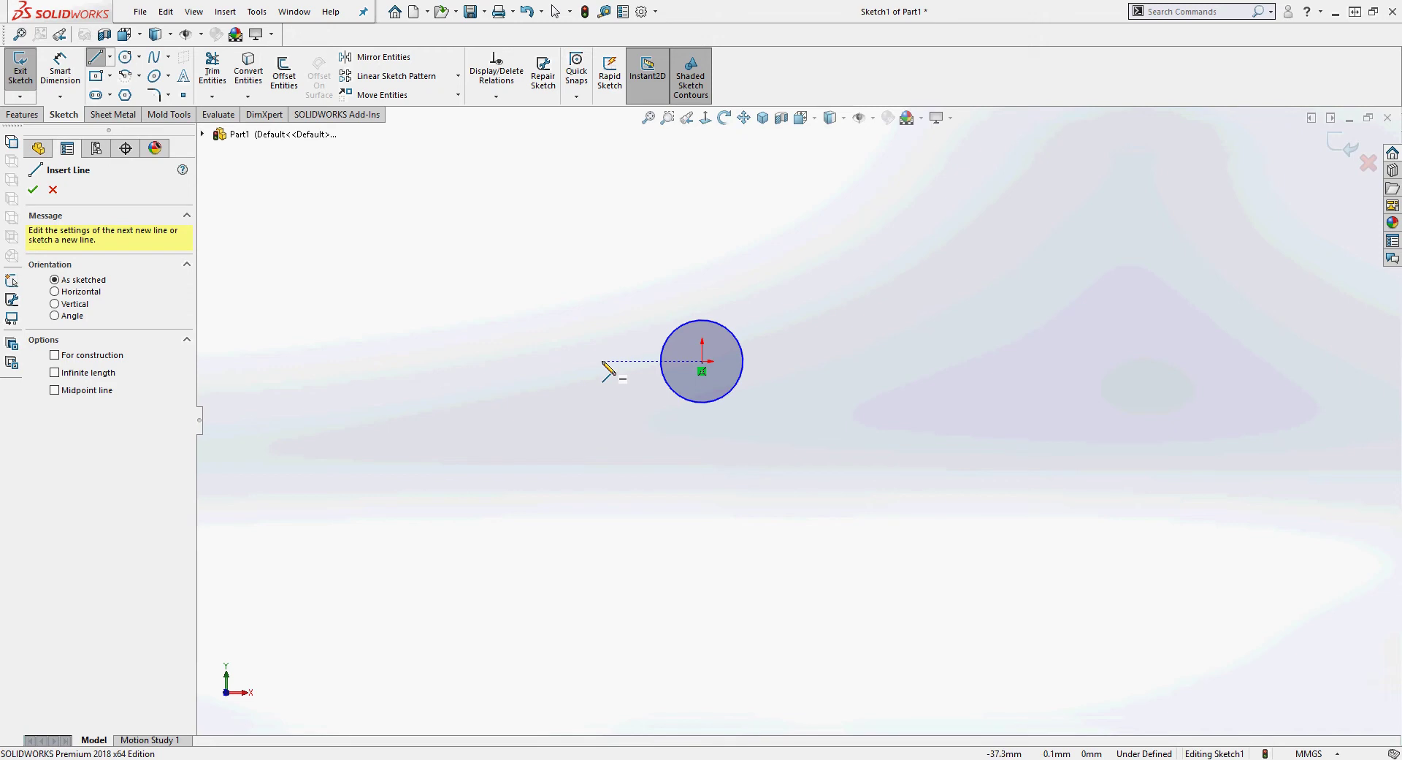
{"action": "left_click", "coordinate": [602, 361]}
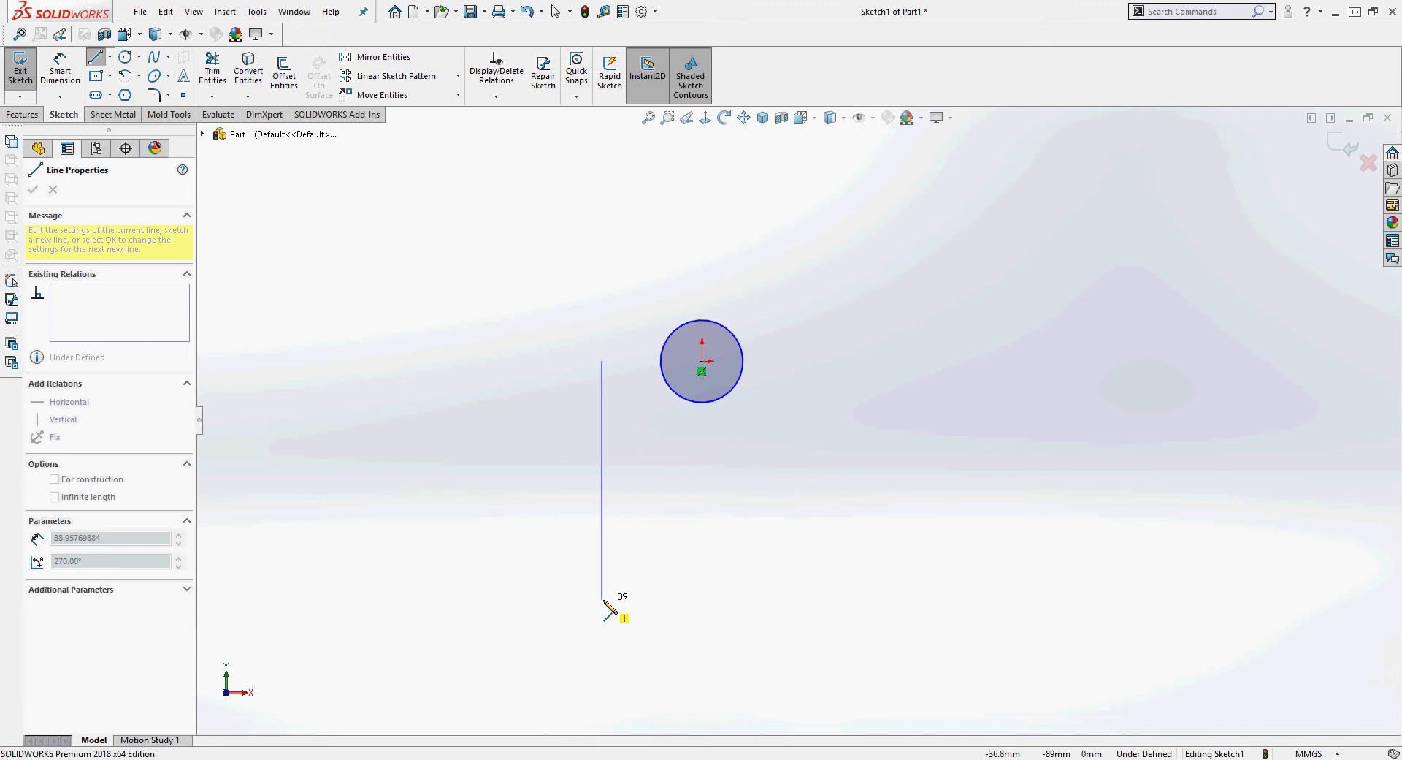
{"action": "left_click", "coordinate": [601, 599]}
{"action": "left_click", "coordinate": [682, 599]}
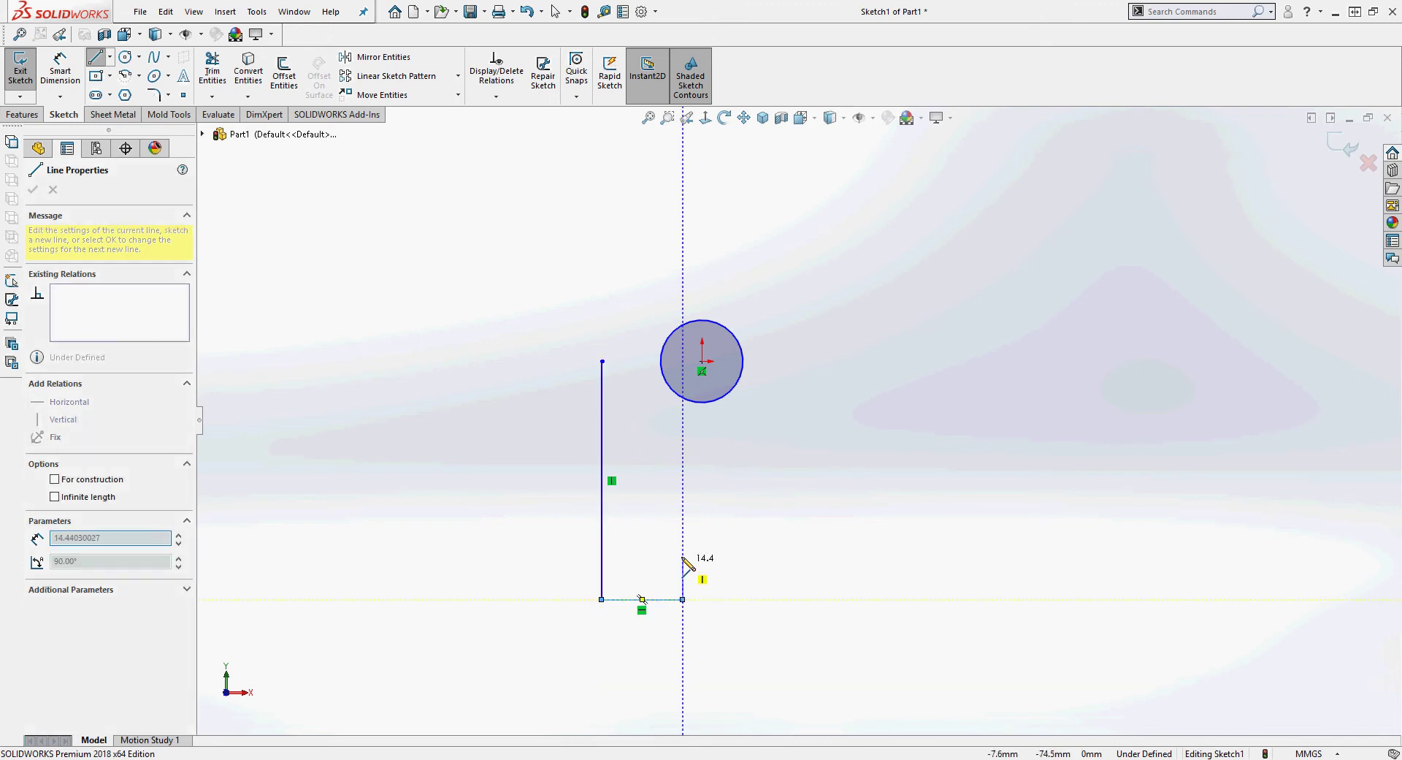
{"action": "left_click", "coordinate": [682, 533]}
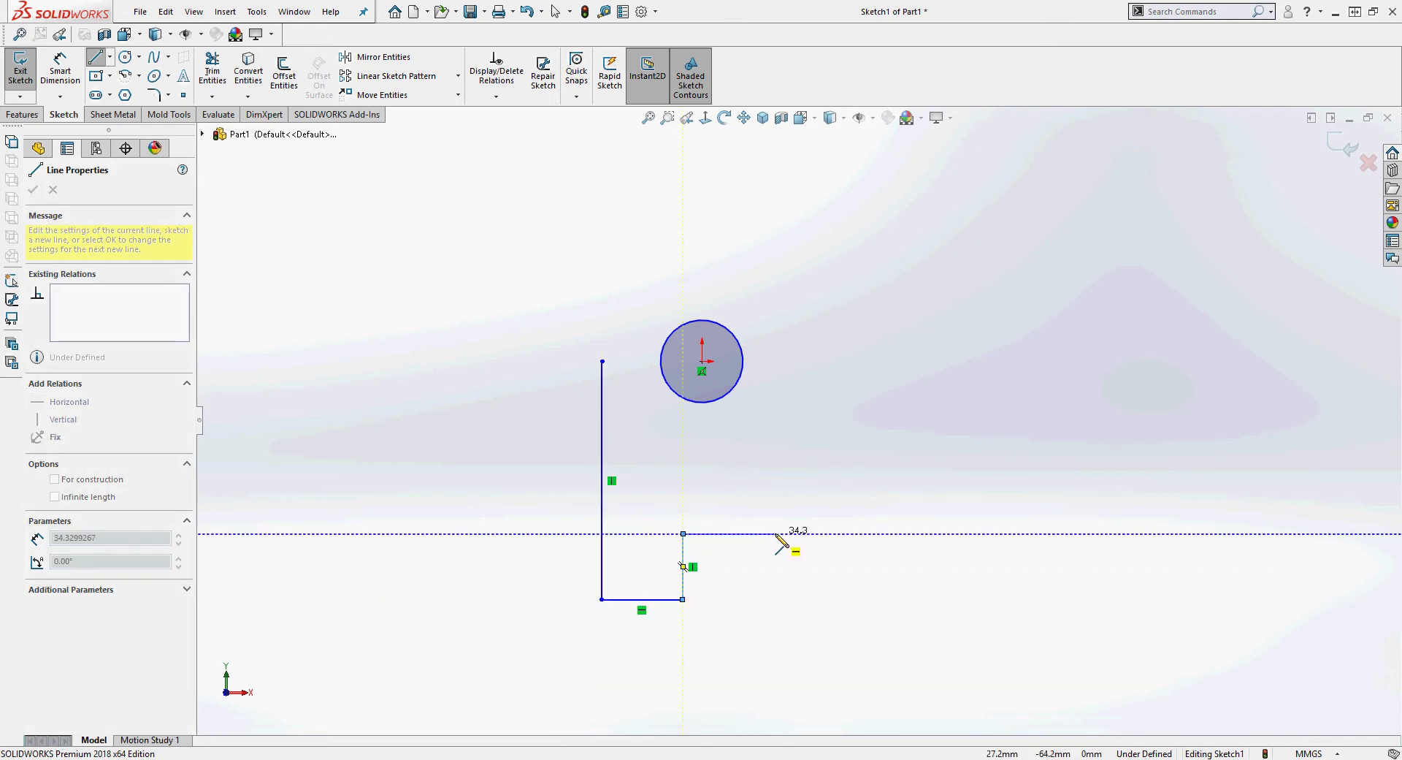
{"action": "left_click", "coordinate": [775, 533]}
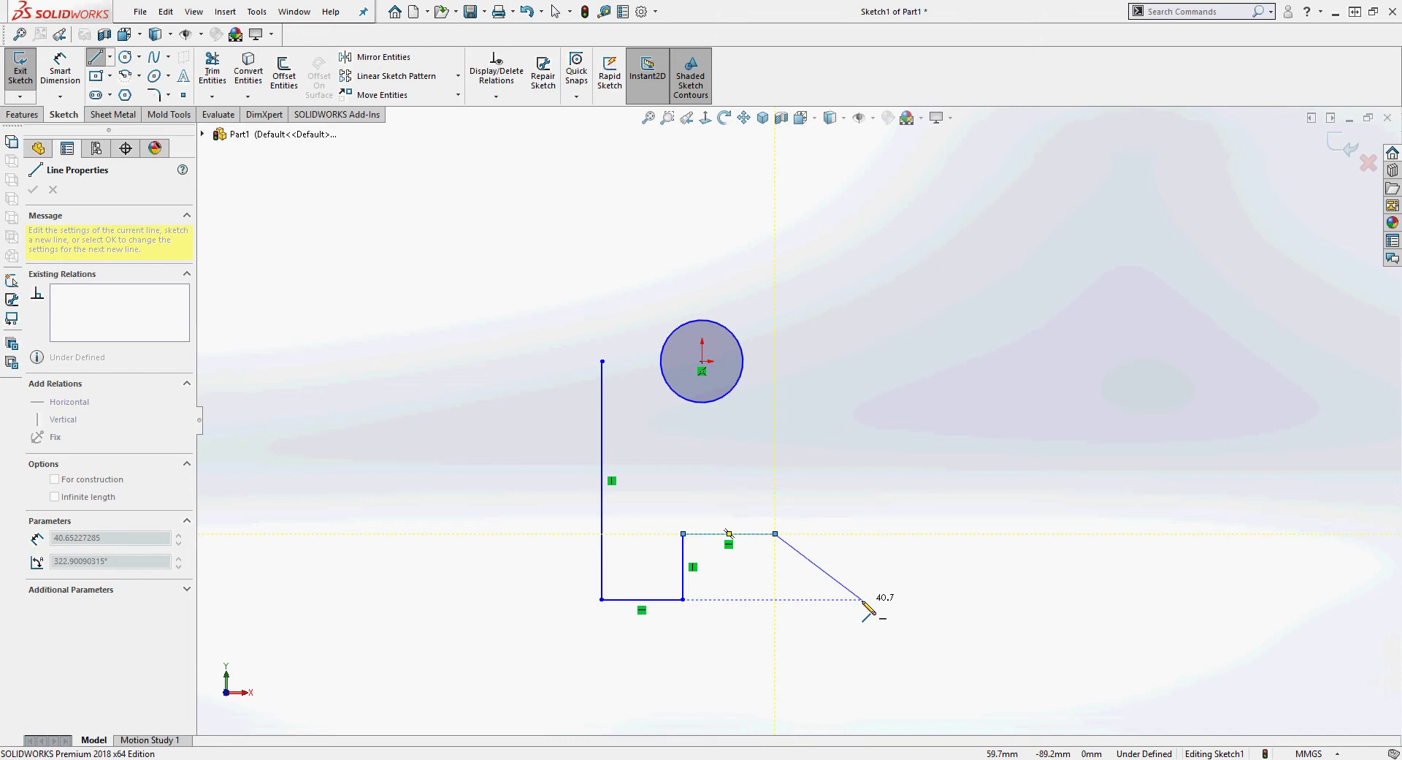
{"action": "left_click", "coordinate": [863, 599]}
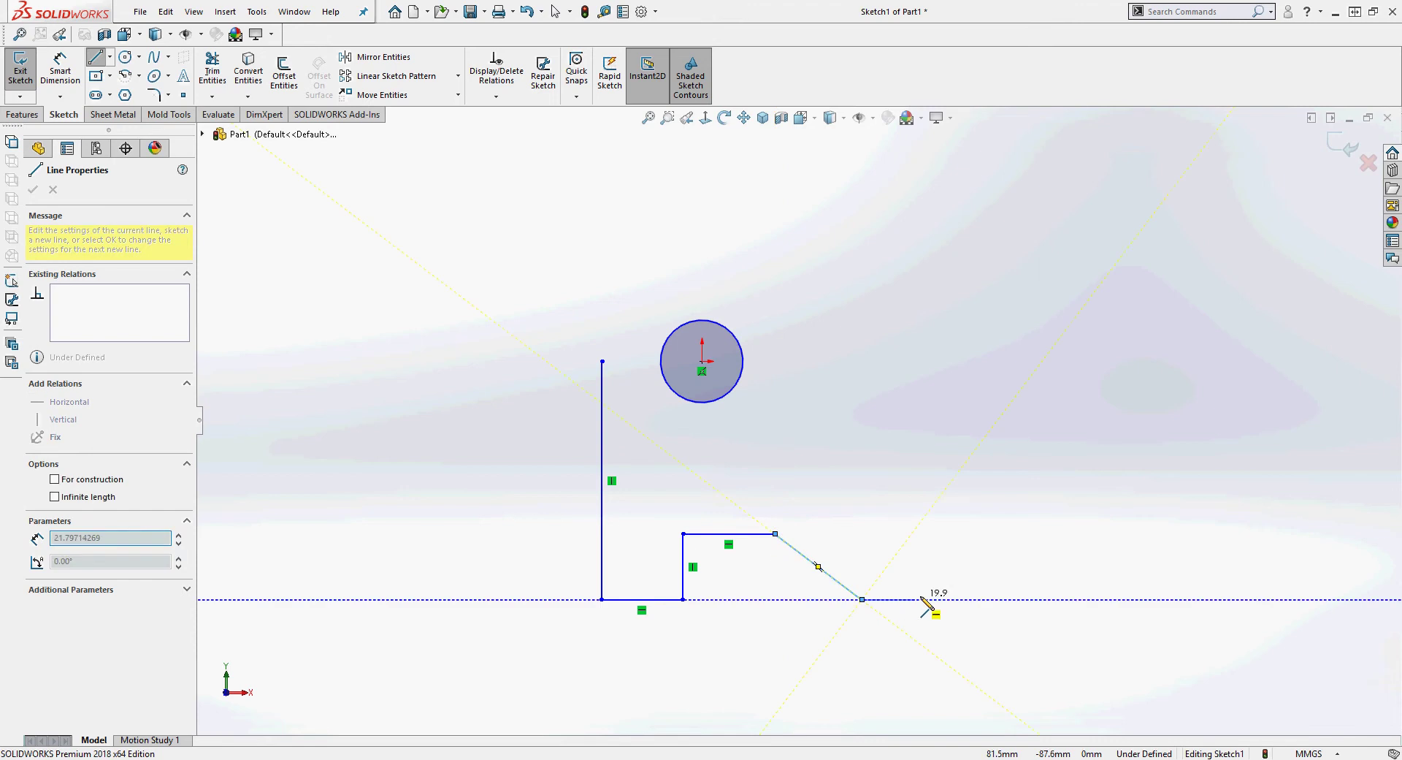
{"action": "left_click", "coordinate": [960, 600]}
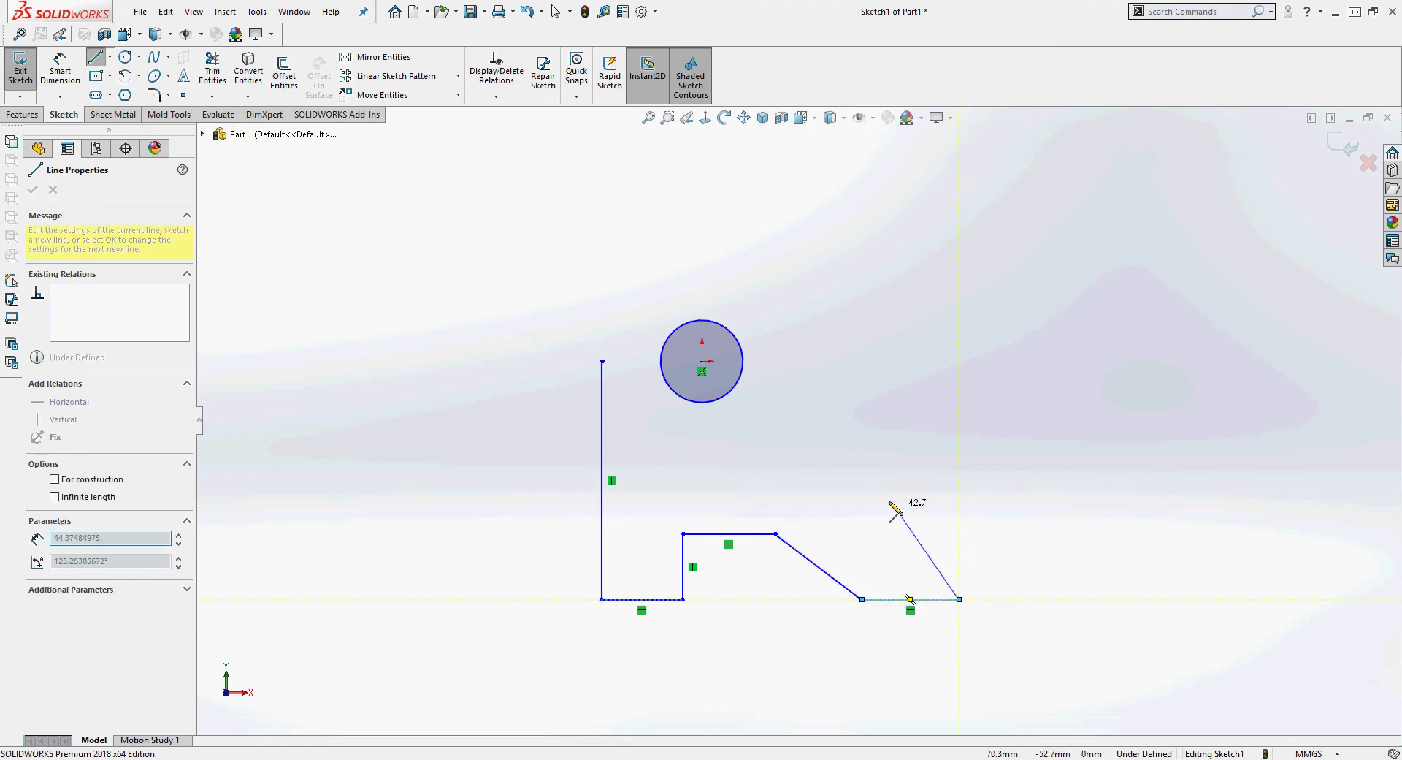
{"action": "left_click", "coordinate": [835, 361]}
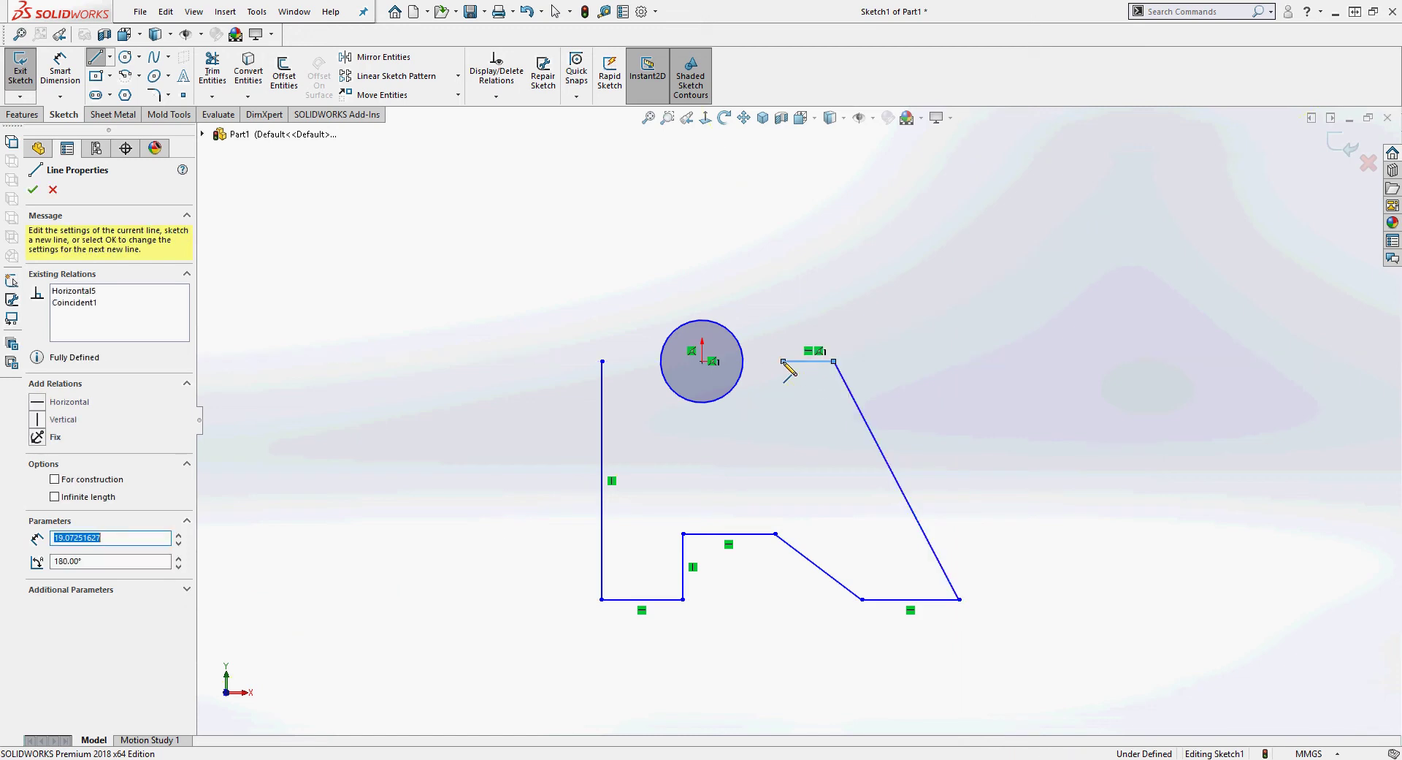
{"action": "right_click", "coordinate": [924, 329]}
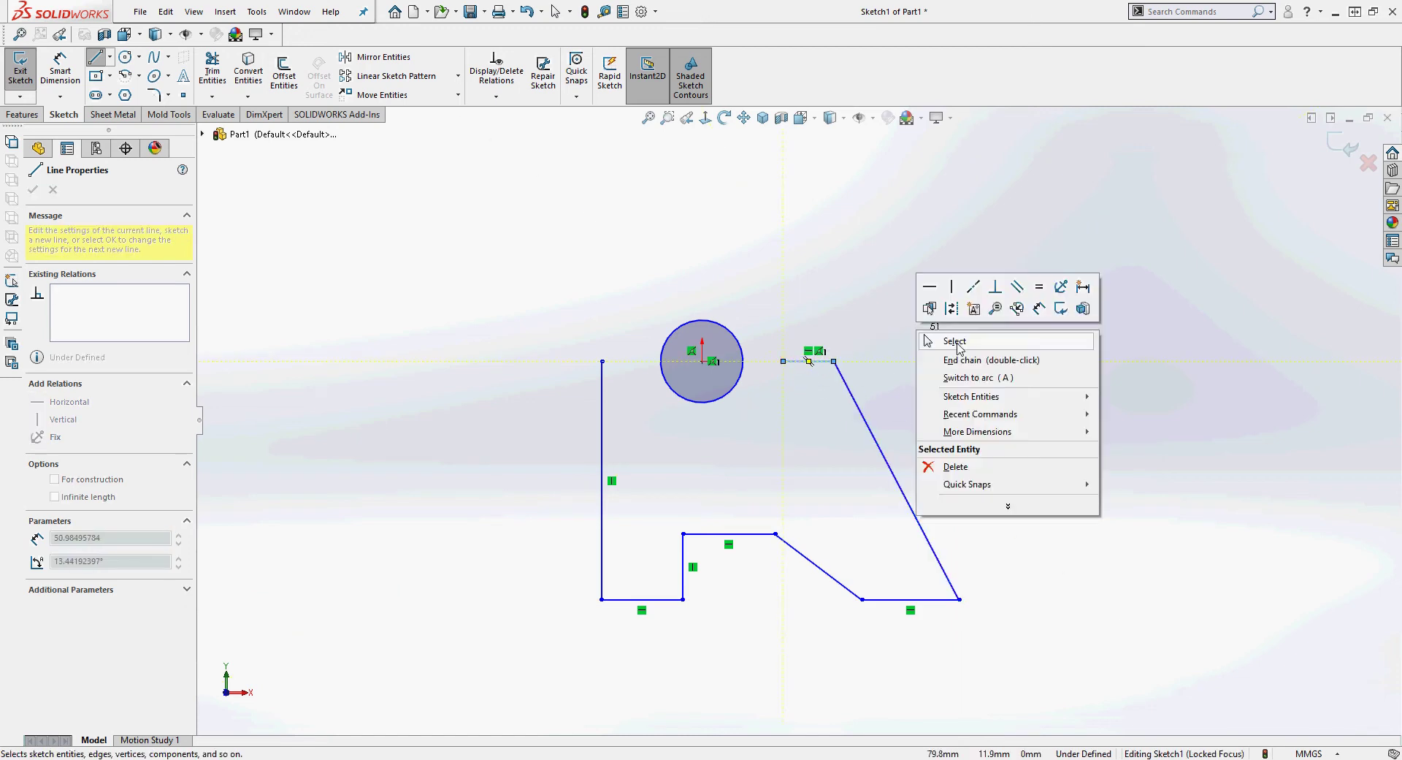
{"action": "left_click", "coordinate": [956, 343]}
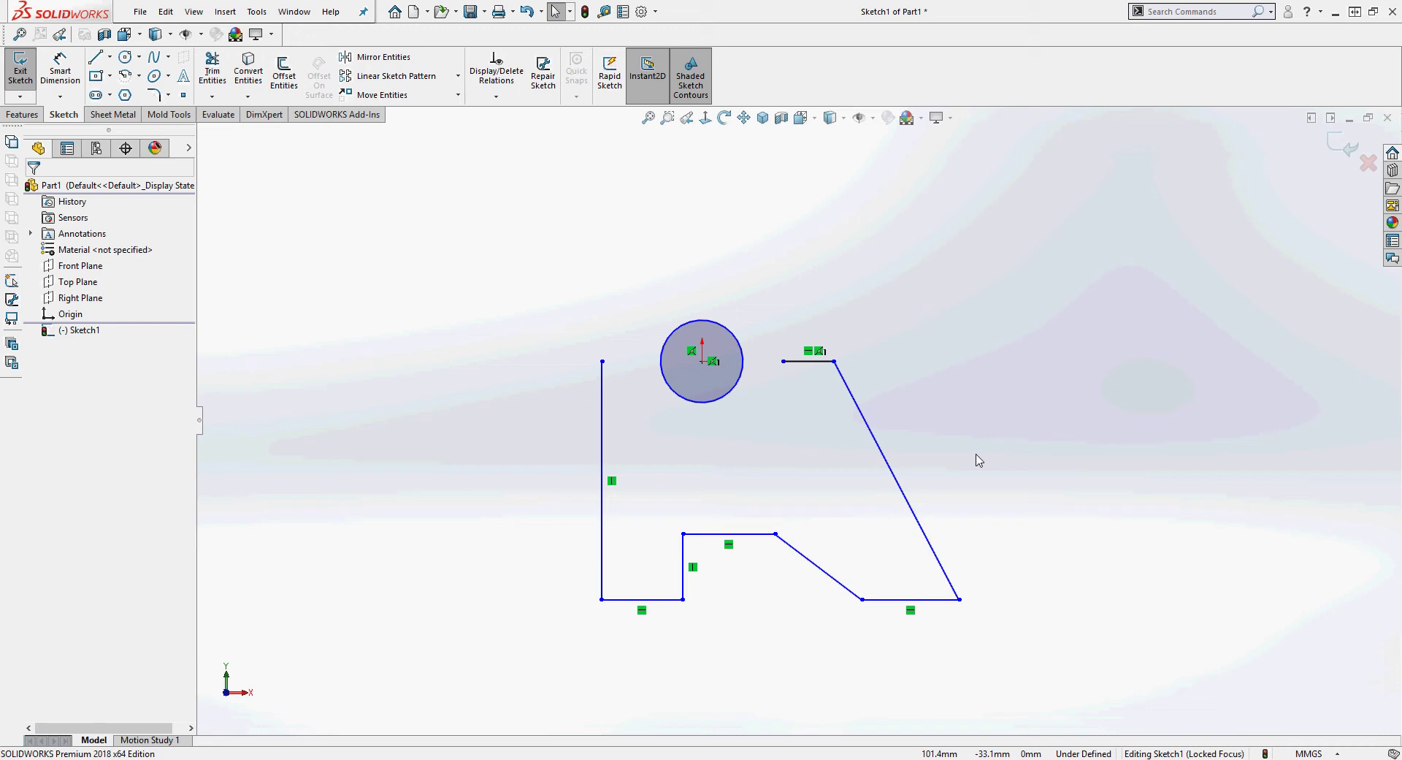
Draw a 3-point arc of about 34.1 mm radius from the left edge top over the hole to the ledge
{"action": "left_click", "coordinate": [140, 75]}
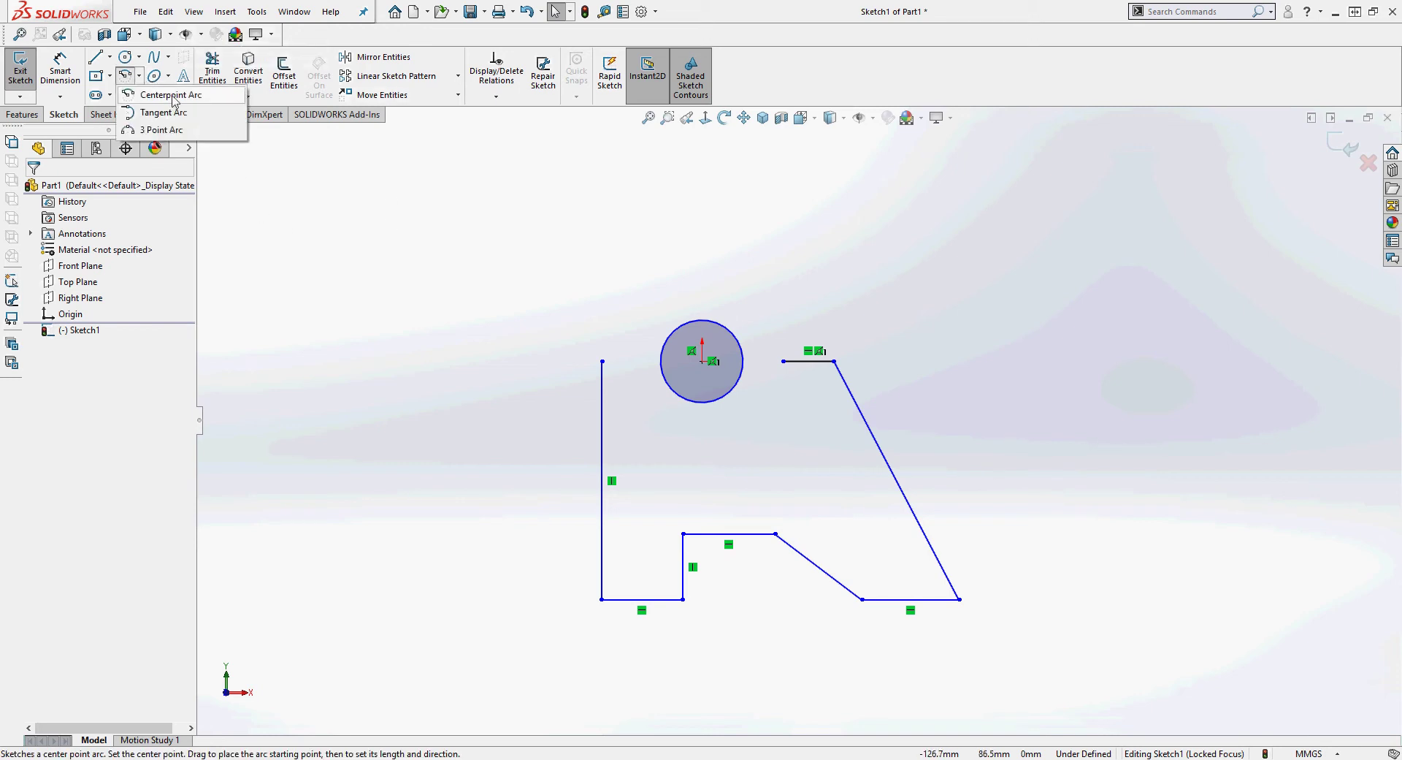
{"action": "left_click", "coordinate": [162, 129]}
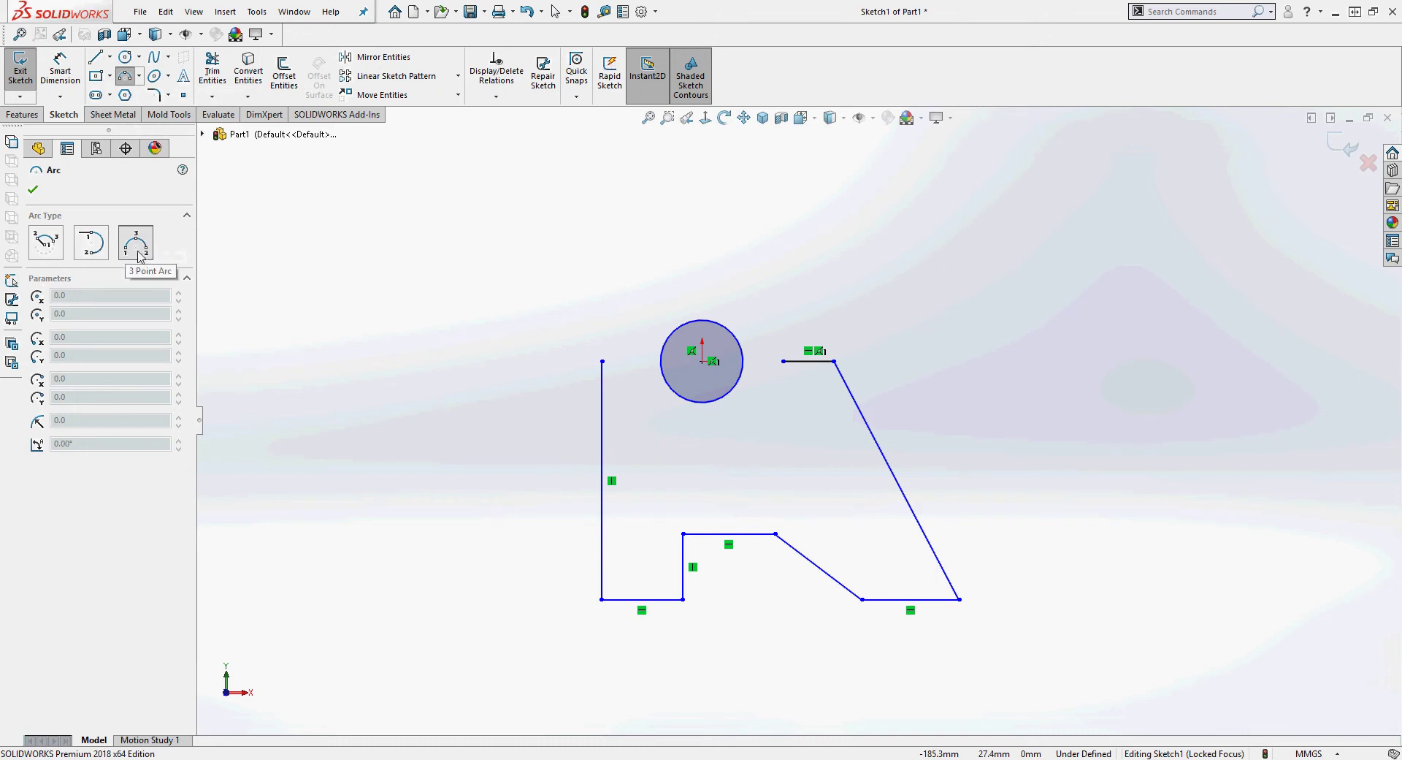
{"action": "left_click", "coordinate": [602, 361]}
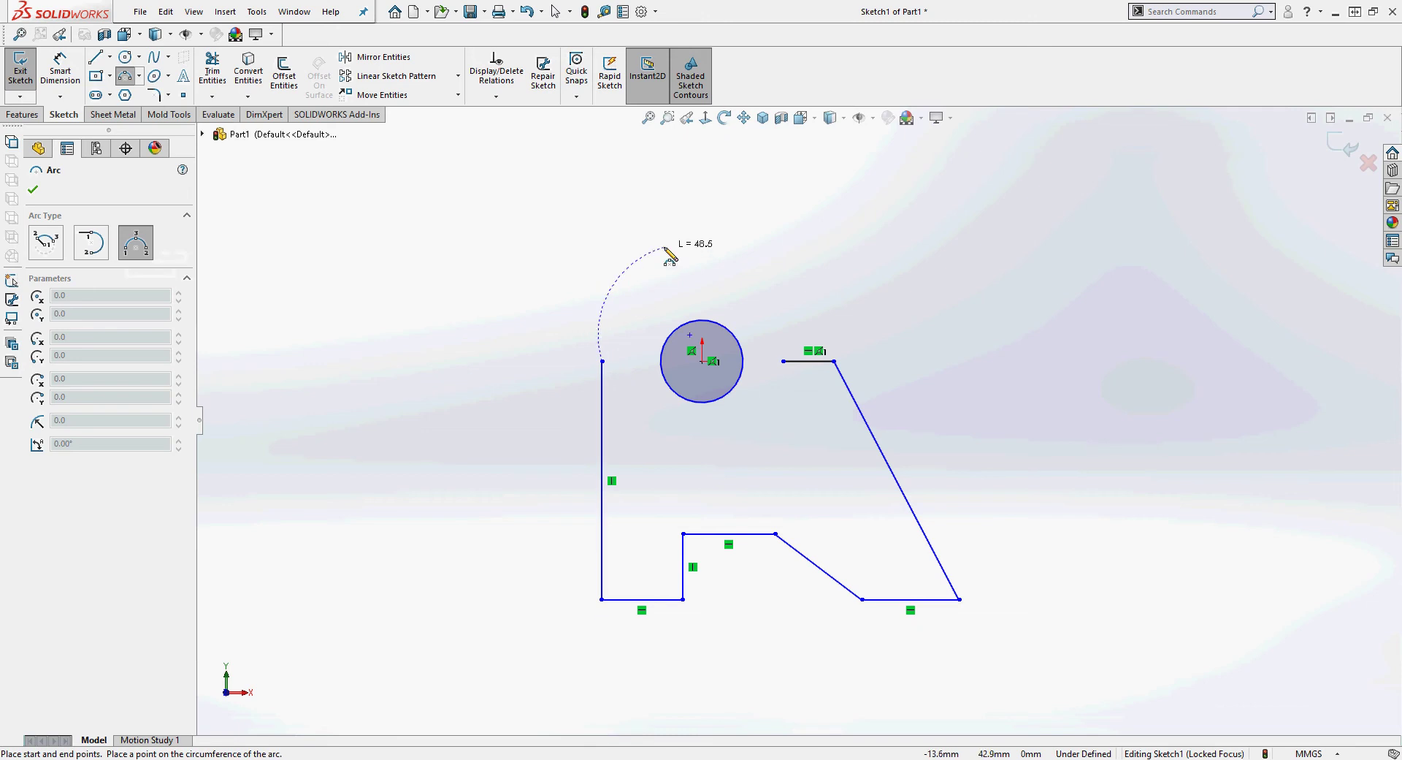
{"action": "left_click", "coordinate": [783, 361]}
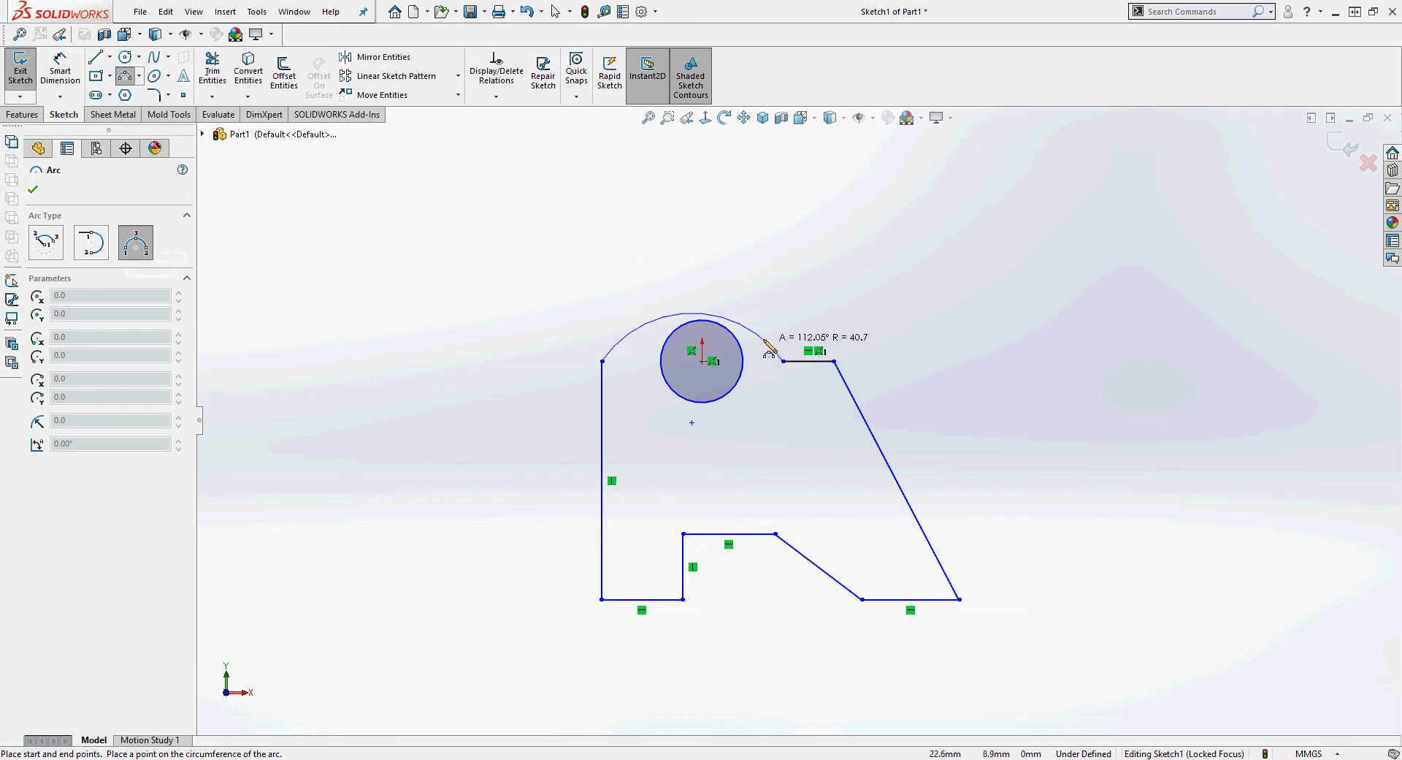
{"action": "left_click", "coordinate": [744, 303]}
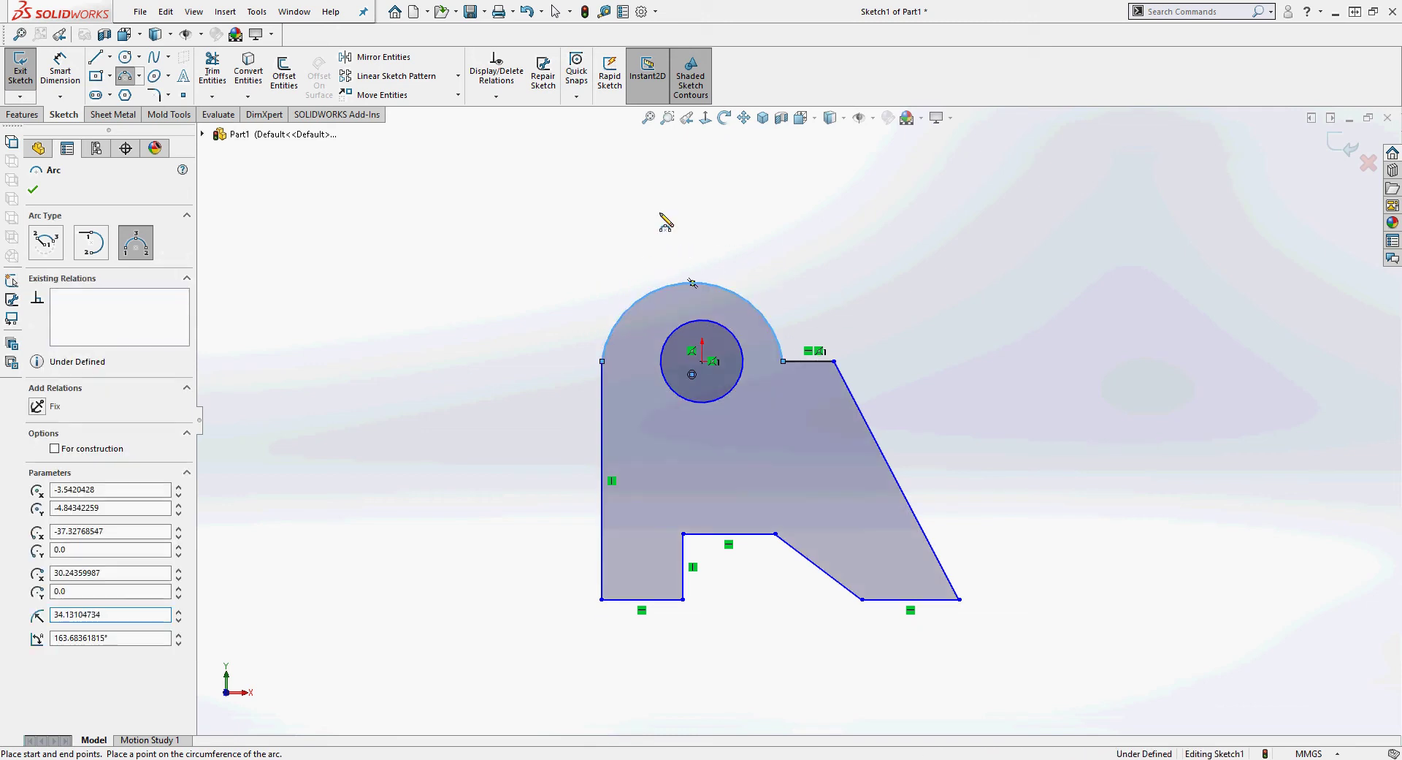
{"action": "right_click", "coordinate": [665, 220]}
{"action": "left_click", "coordinate": [693, 226]}
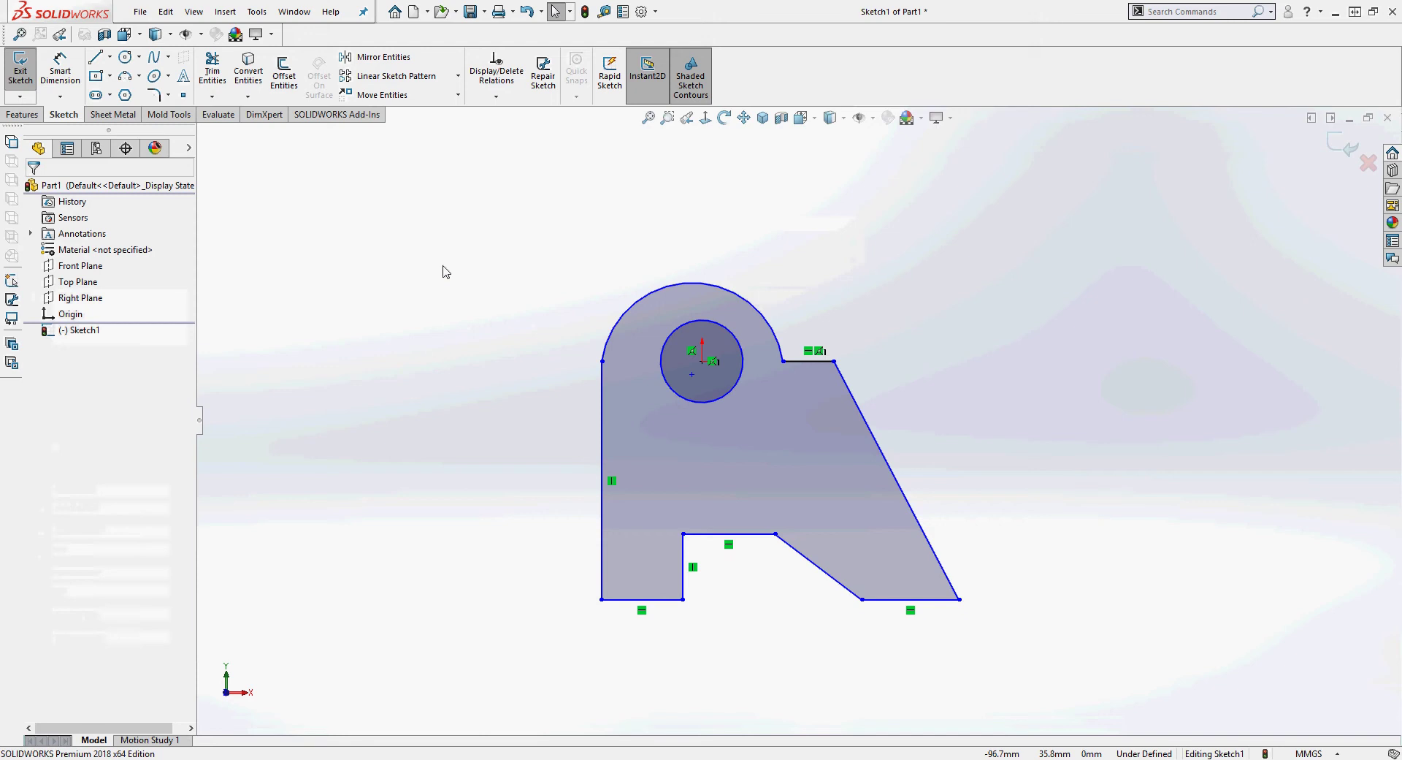
{"action": "left_click", "coordinate": [496, 96]}
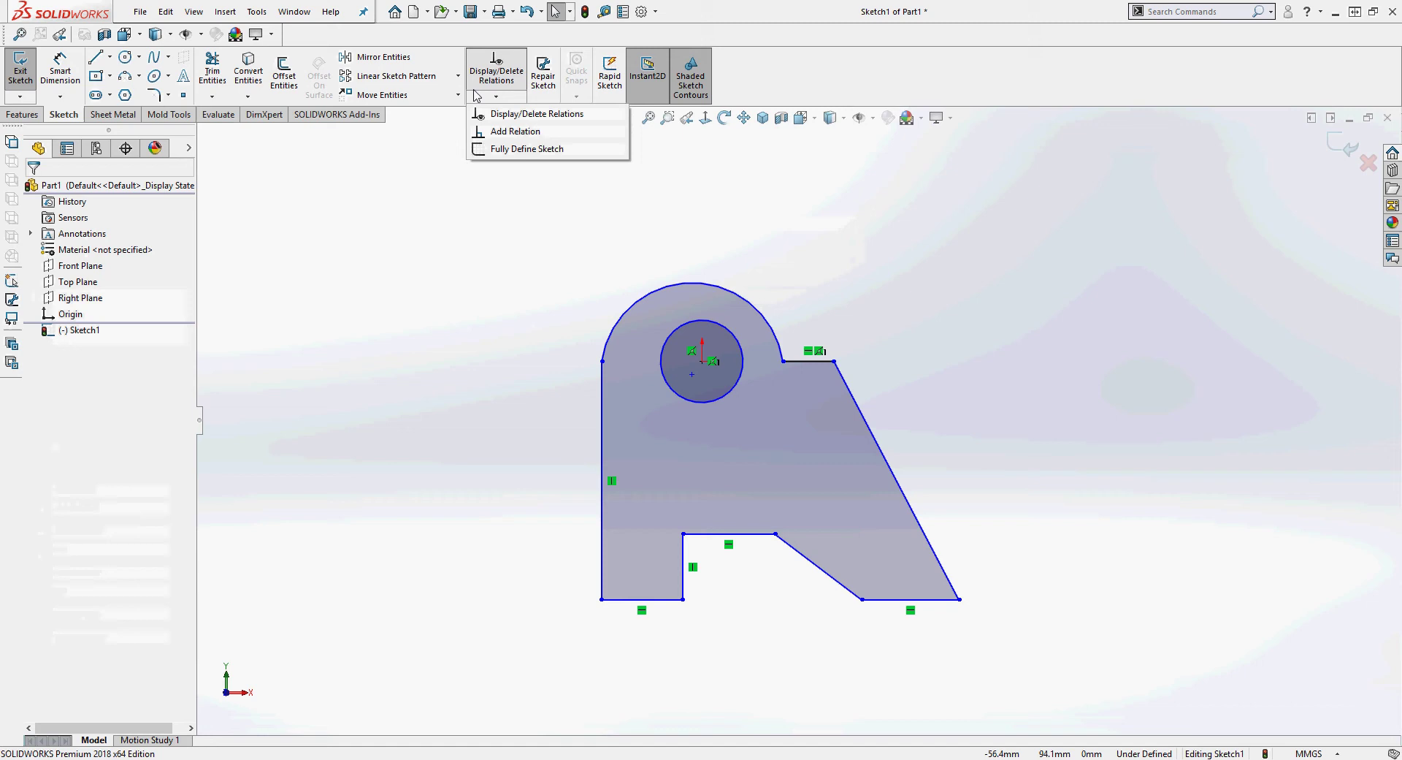
Make the top arc concentric with the hole circle
{"action": "left_click", "coordinate": [560, 134]}
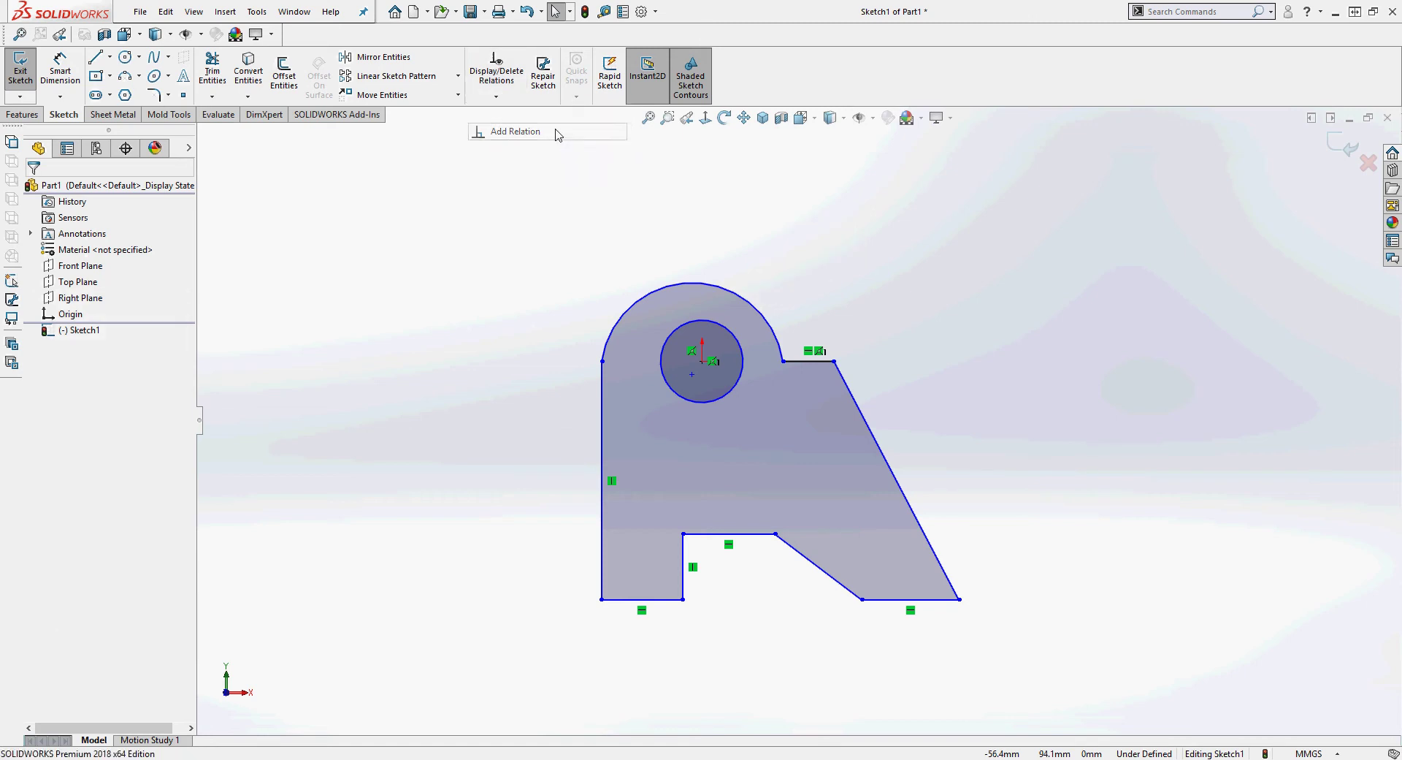
{"action": "left_click", "coordinate": [727, 283]}
{"action": "left_click", "coordinate": [738, 335]}
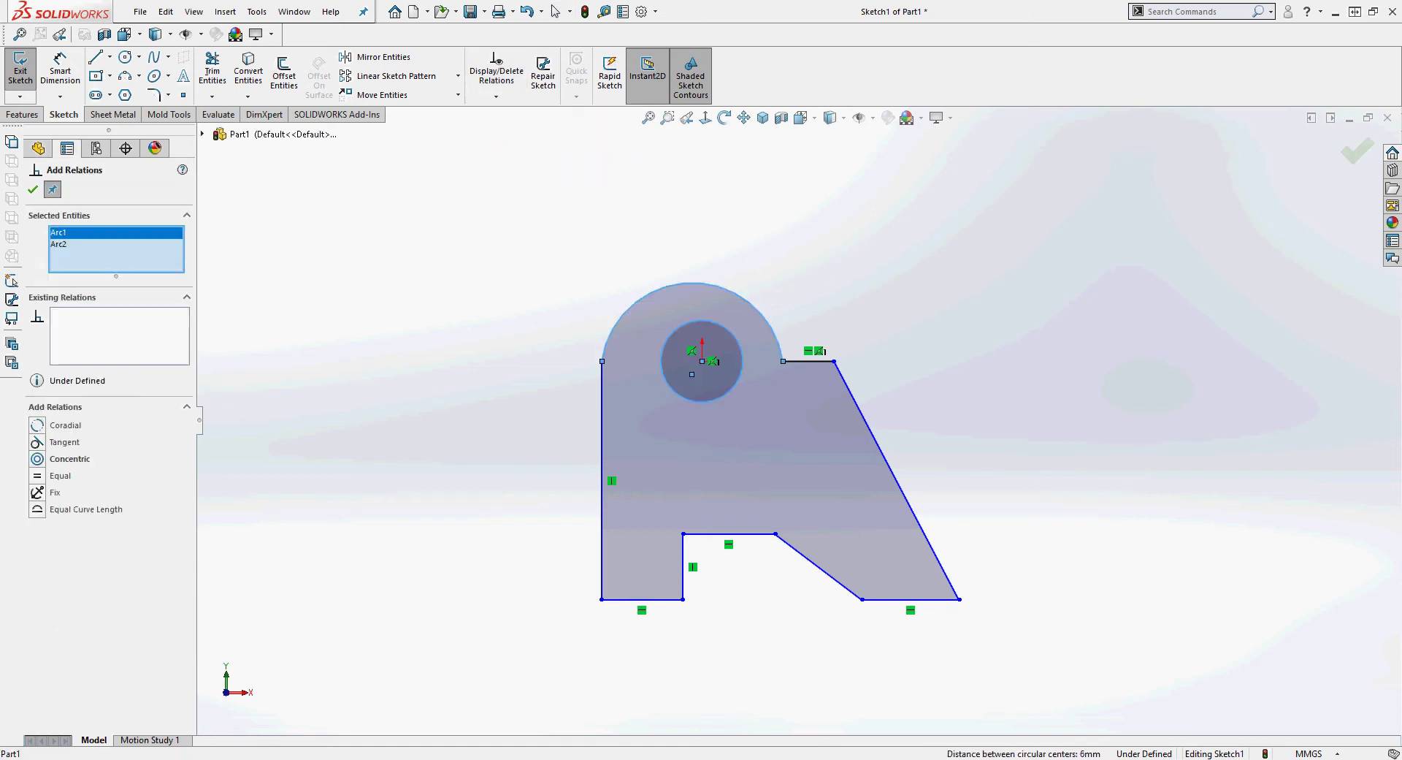
{"action": "left_click", "coordinate": [37, 460]}
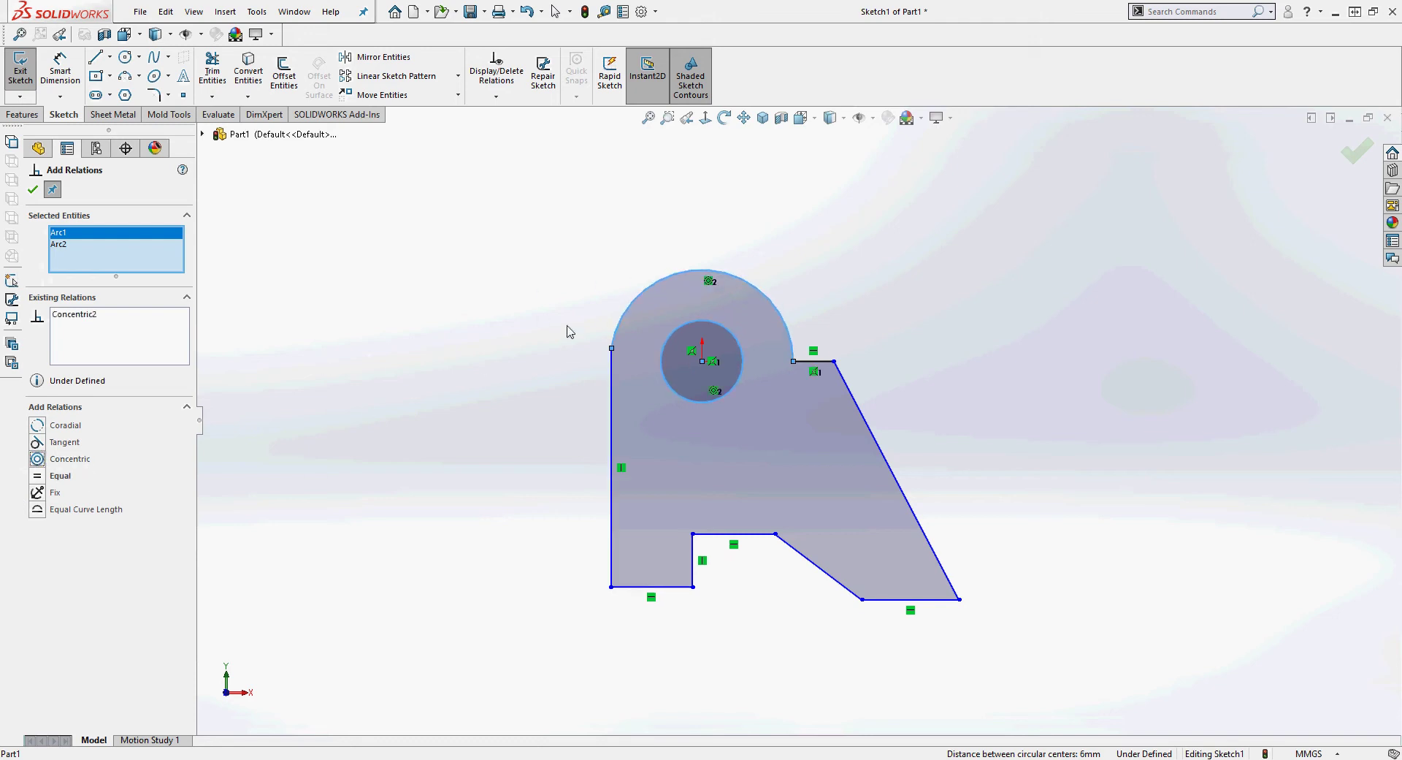
{"action": "right_click", "coordinate": [100, 244]}
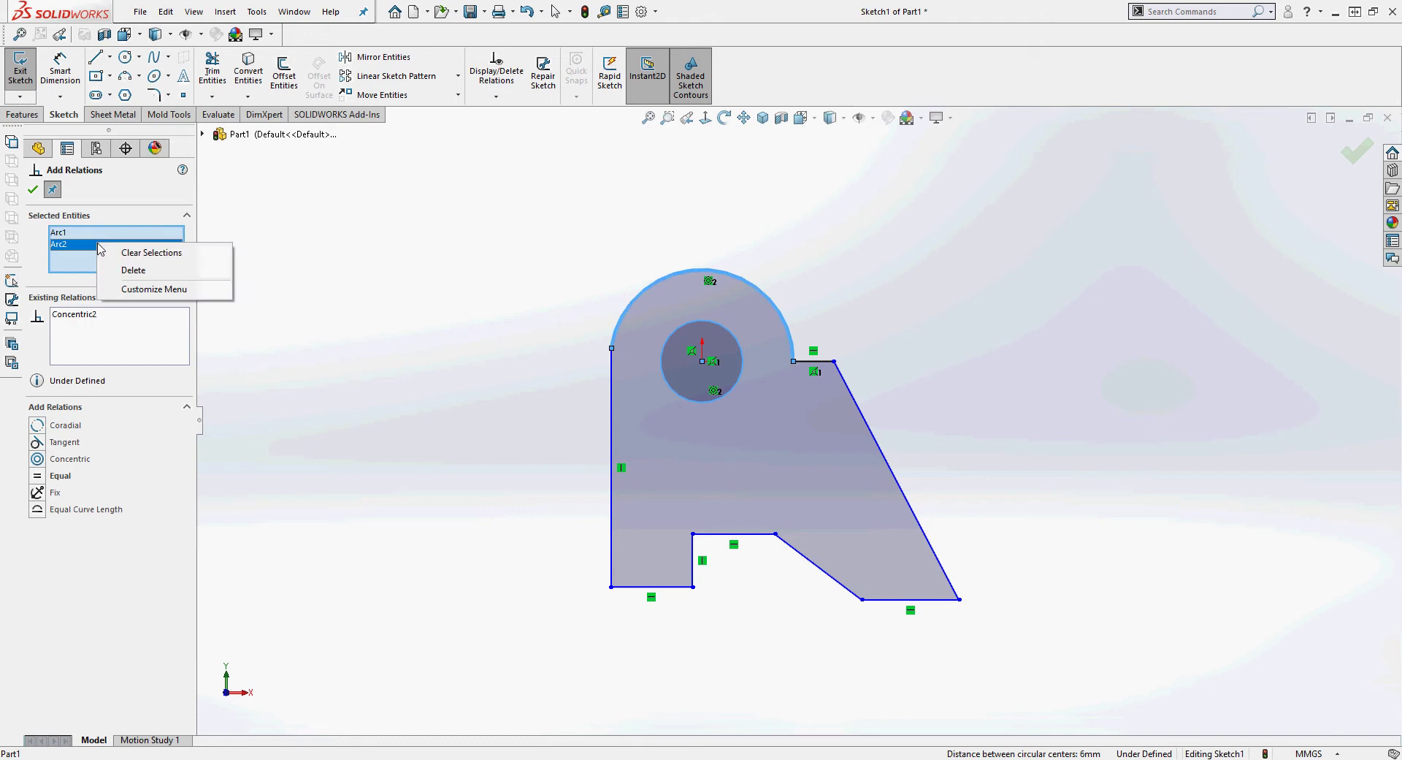
{"action": "left_click", "coordinate": [150, 252]}
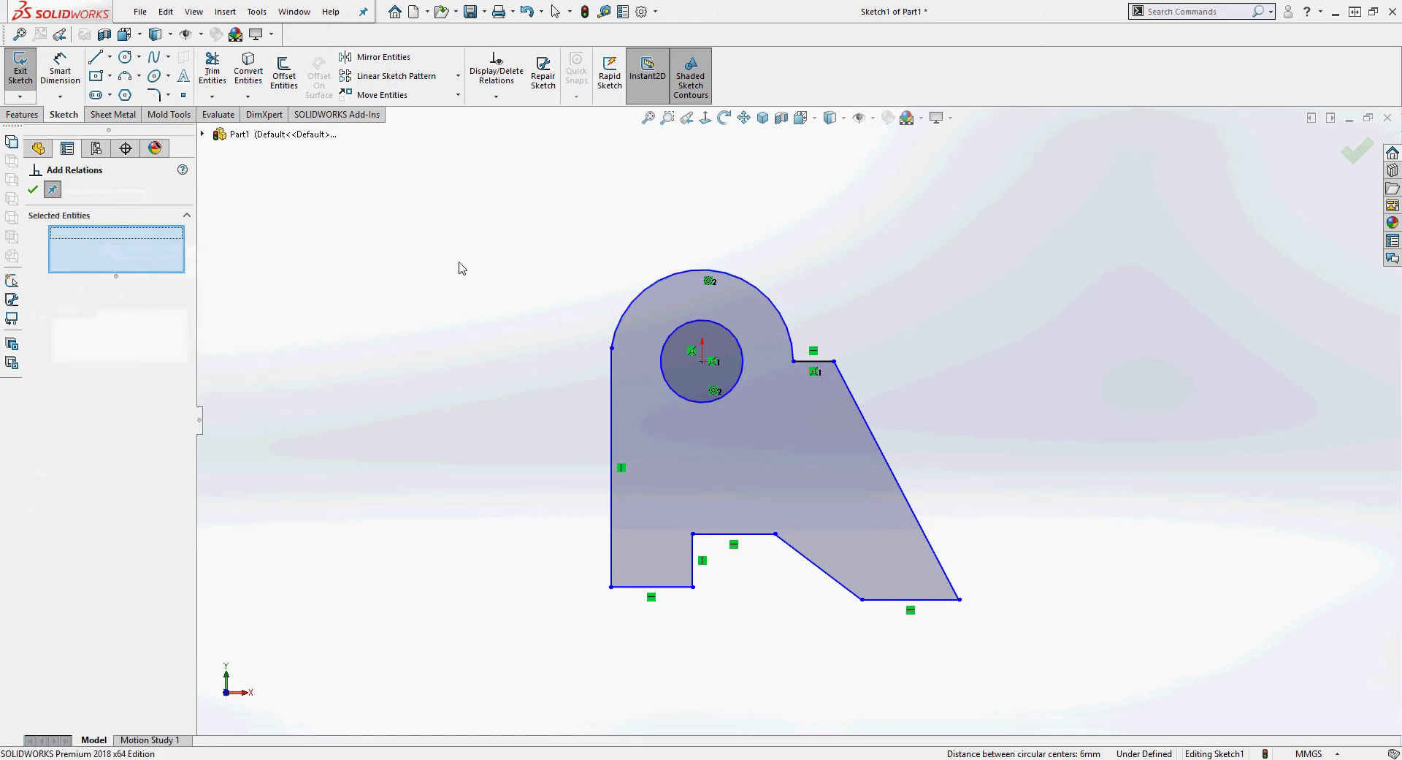
Make the top arc tangent to the left vertical edge
{"action": "left_click", "coordinate": [641, 298]}
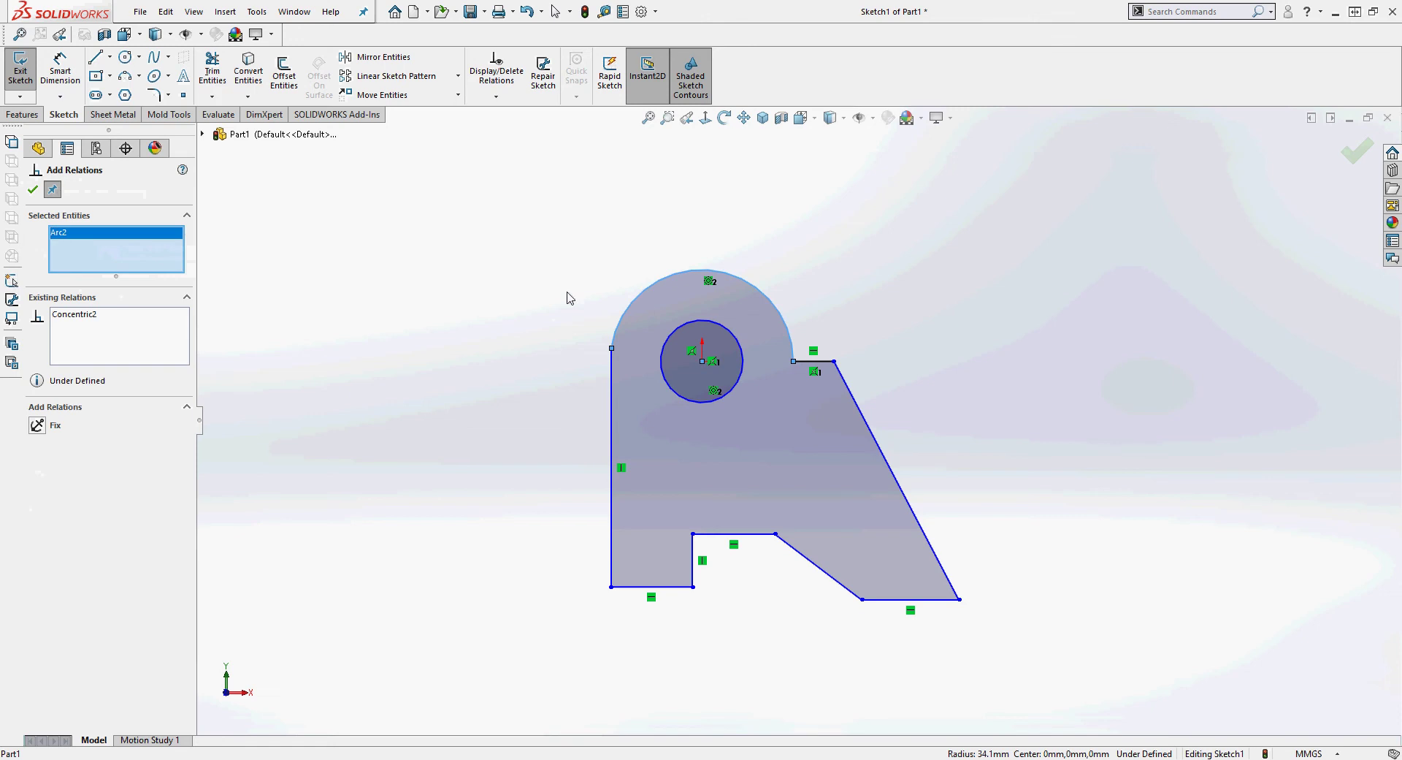
{"action": "left_click", "coordinate": [612, 382]}
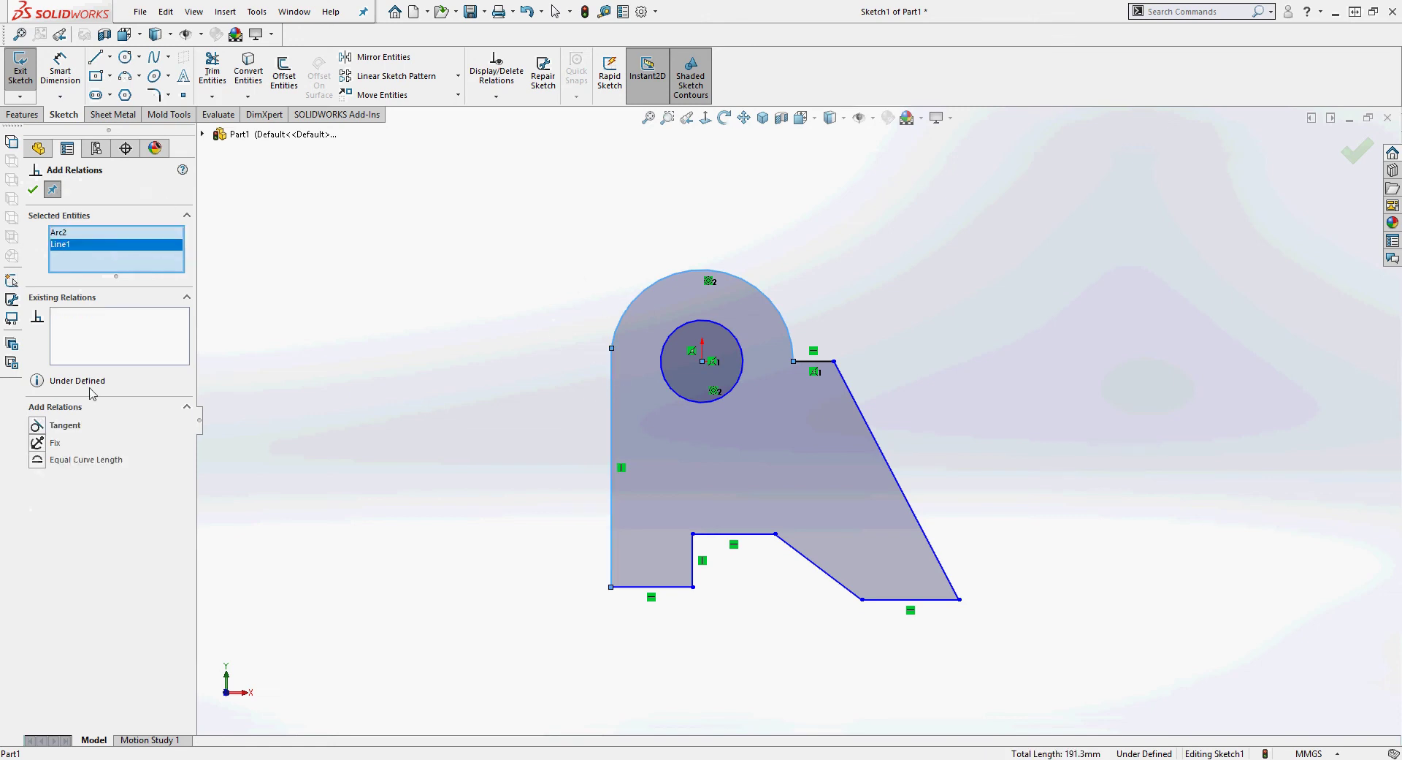
{"action": "left_click", "coordinate": [36, 428]}
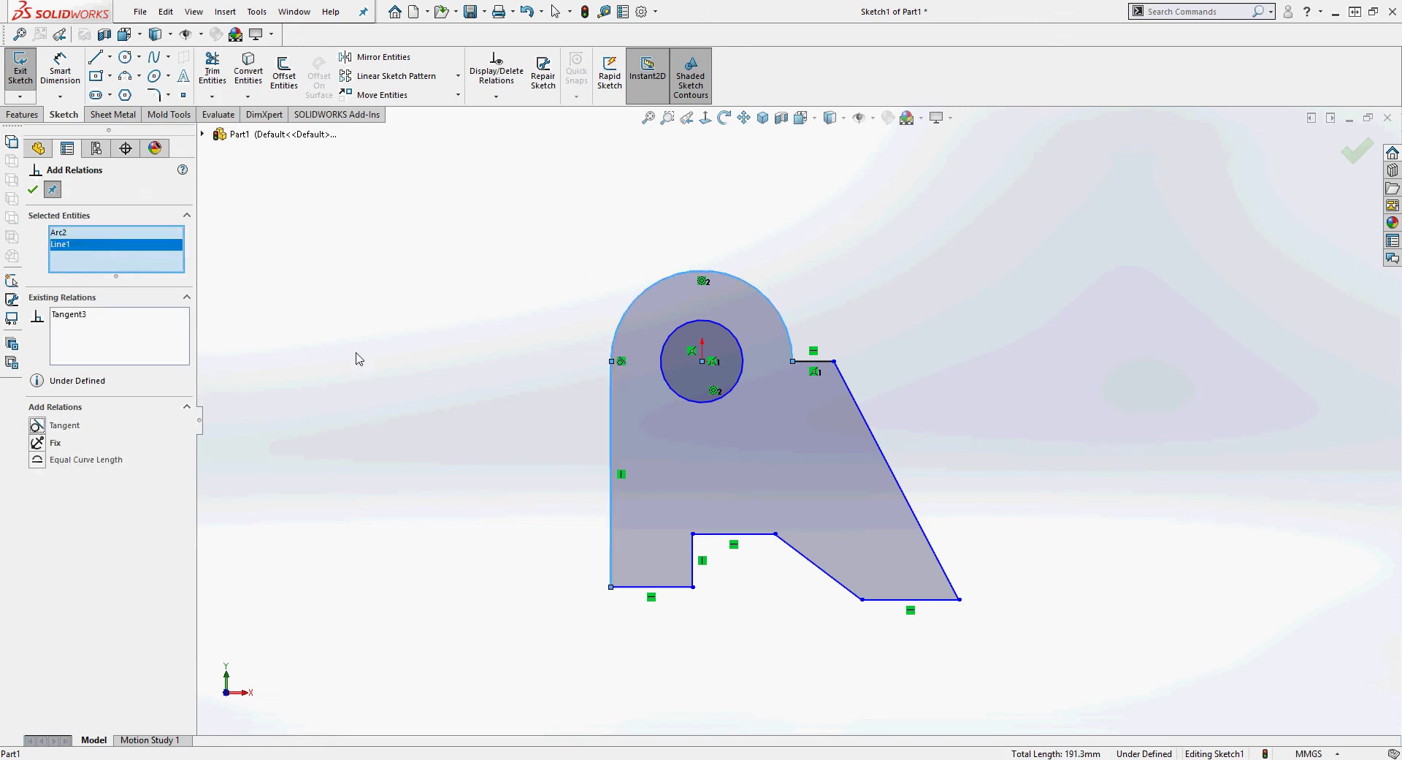
{"action": "right_click", "coordinate": [147, 257]}
{"action": "left_click", "coordinate": [182, 259]}
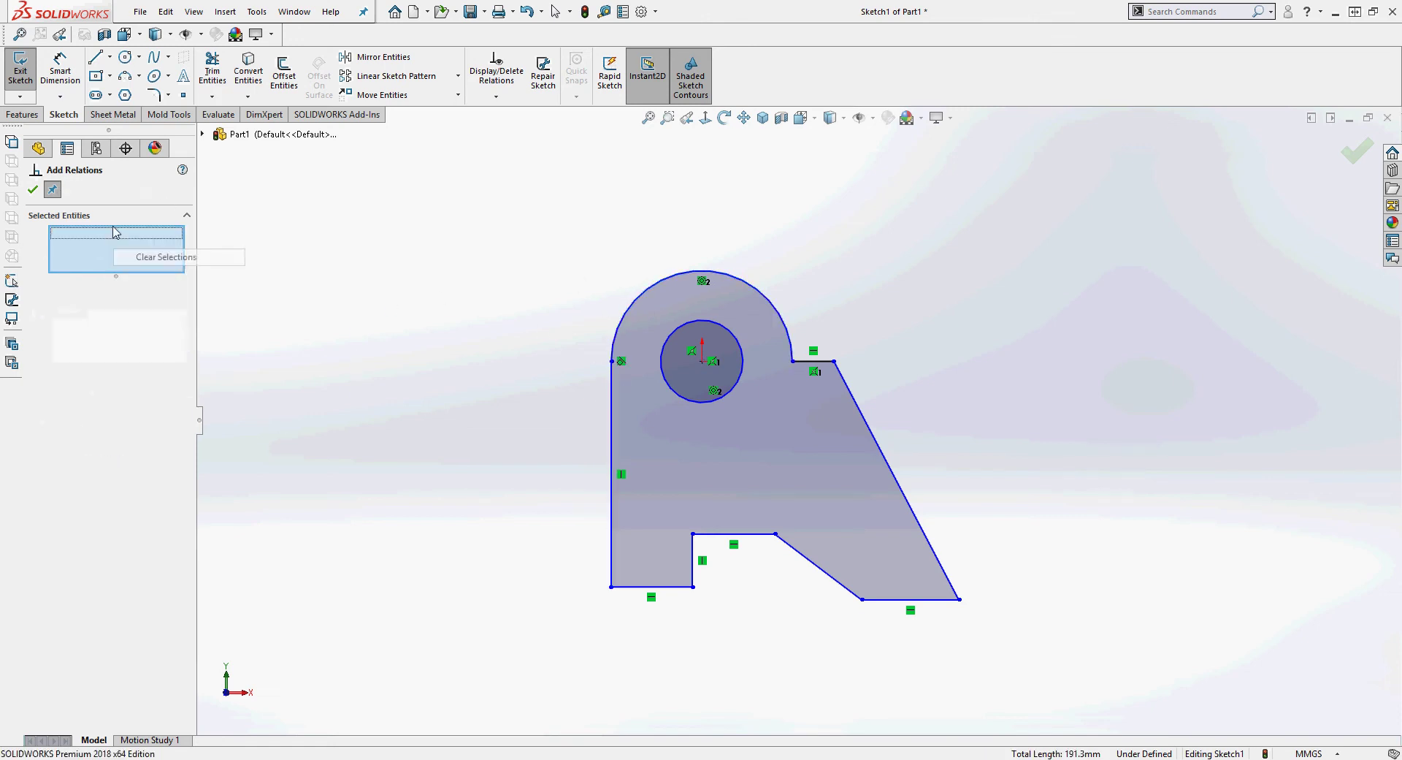
Make the long right-side diagonal parallel to the lower slanted edge
{"action": "left_click", "coordinate": [880, 460]}
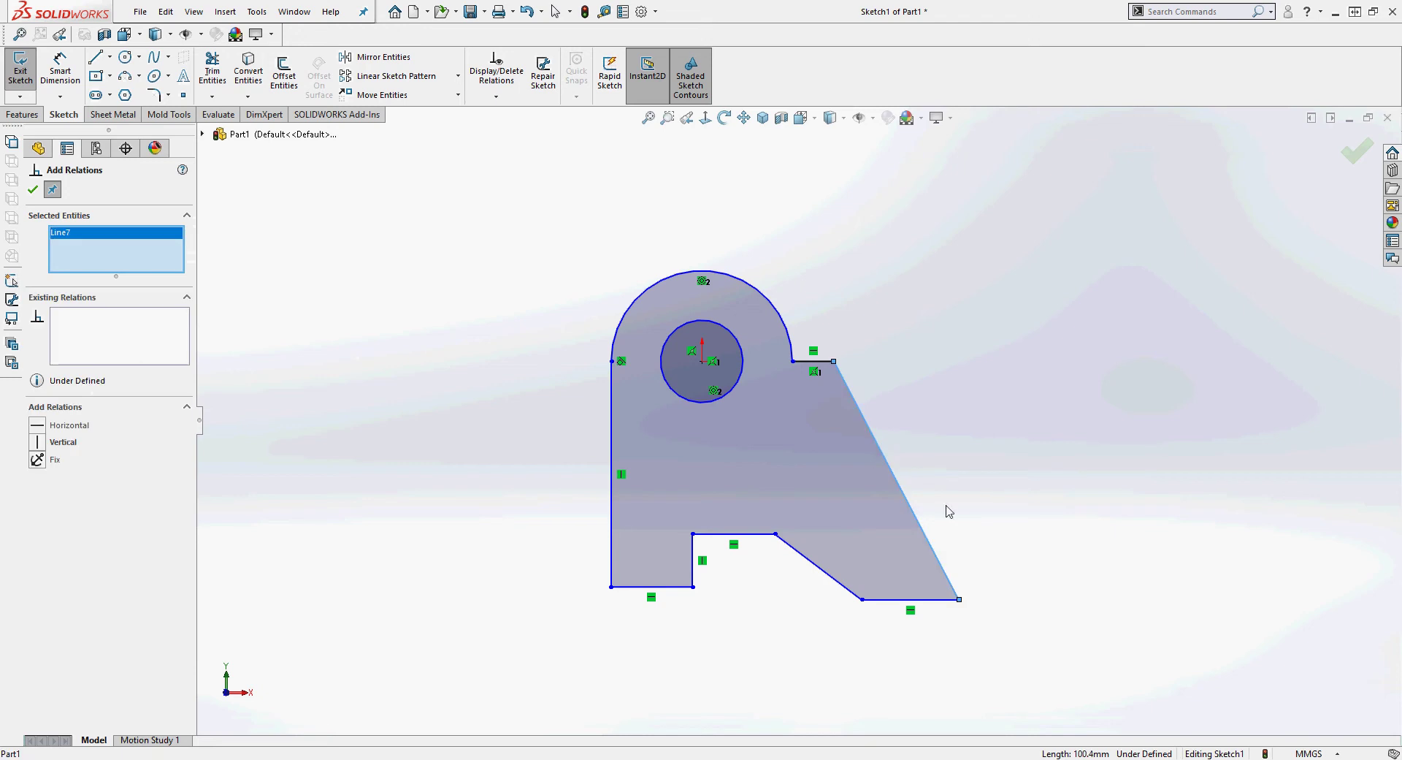
{"action": "left_click", "coordinate": [820, 568]}
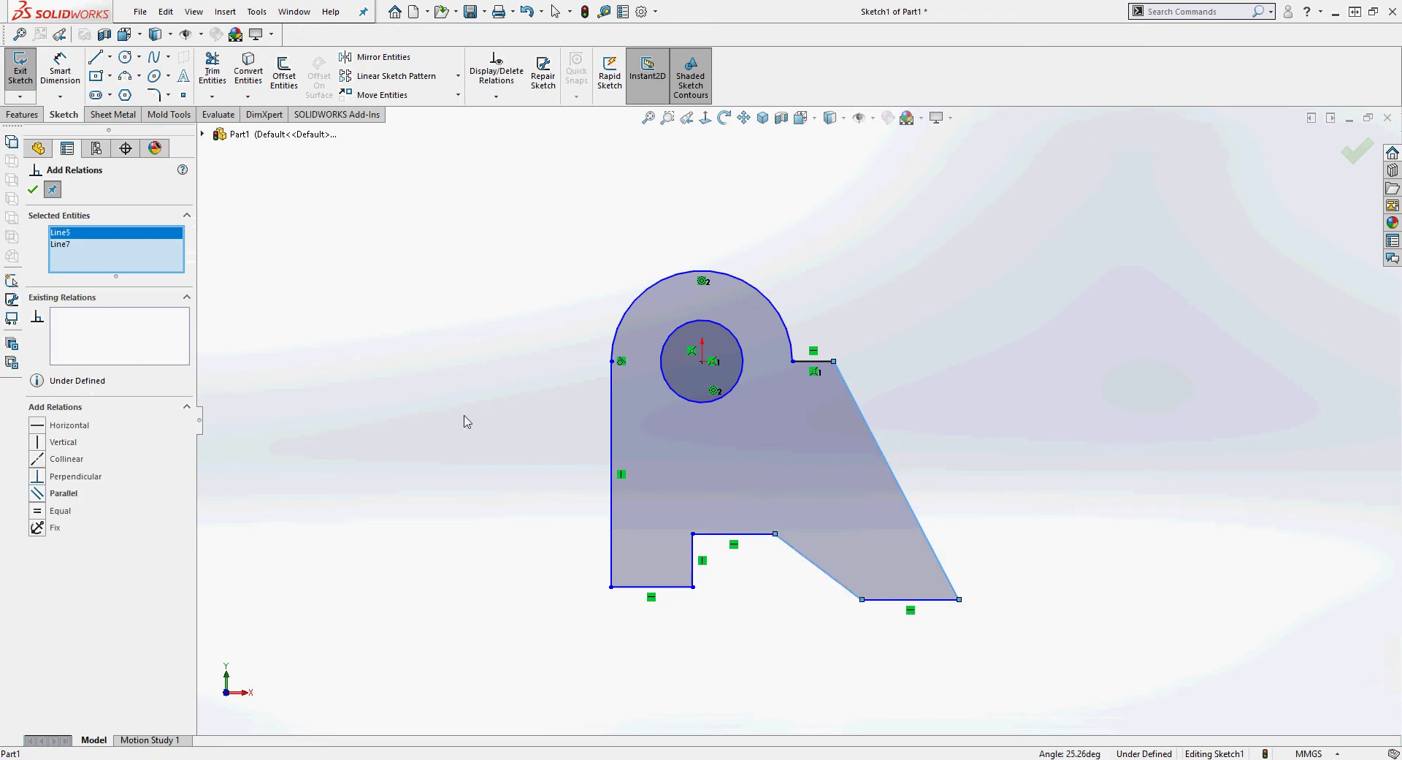
{"action": "left_click", "coordinate": [39, 496]}
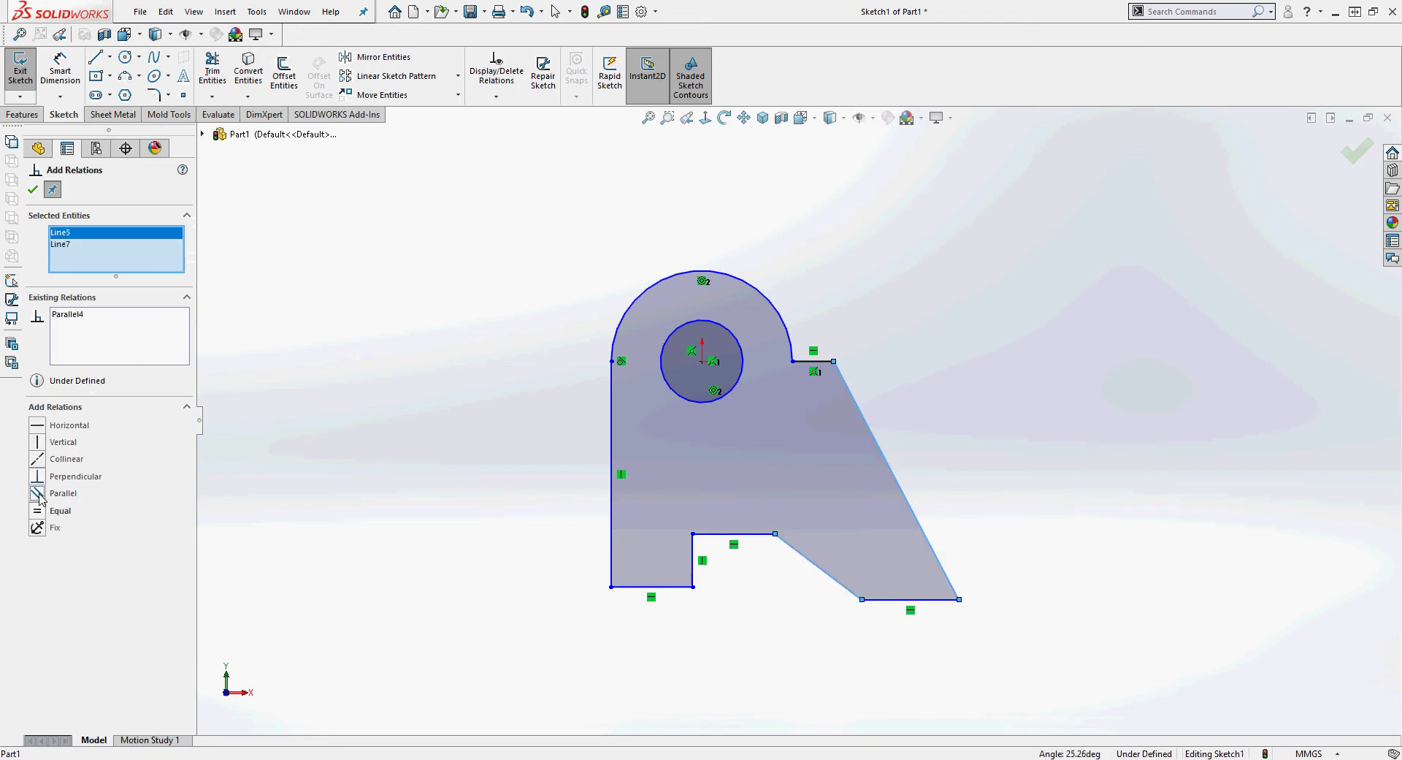
{"action": "right_click", "coordinate": [97, 252]}
{"action": "left_click", "coordinate": [130, 257]}
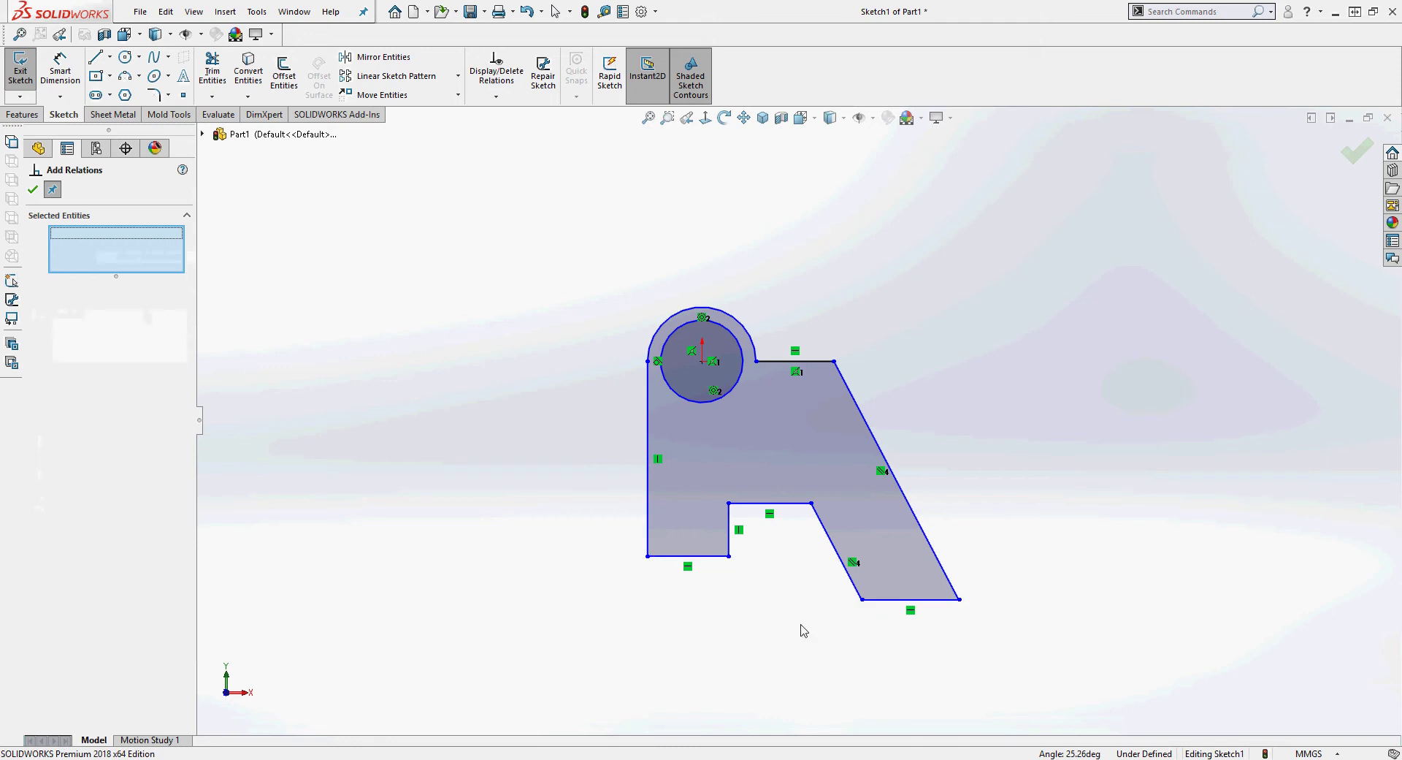
Make the bottom-left and bottom-right edges collinear and finish adding relations
{"action": "left_click", "coordinate": [673, 558]}
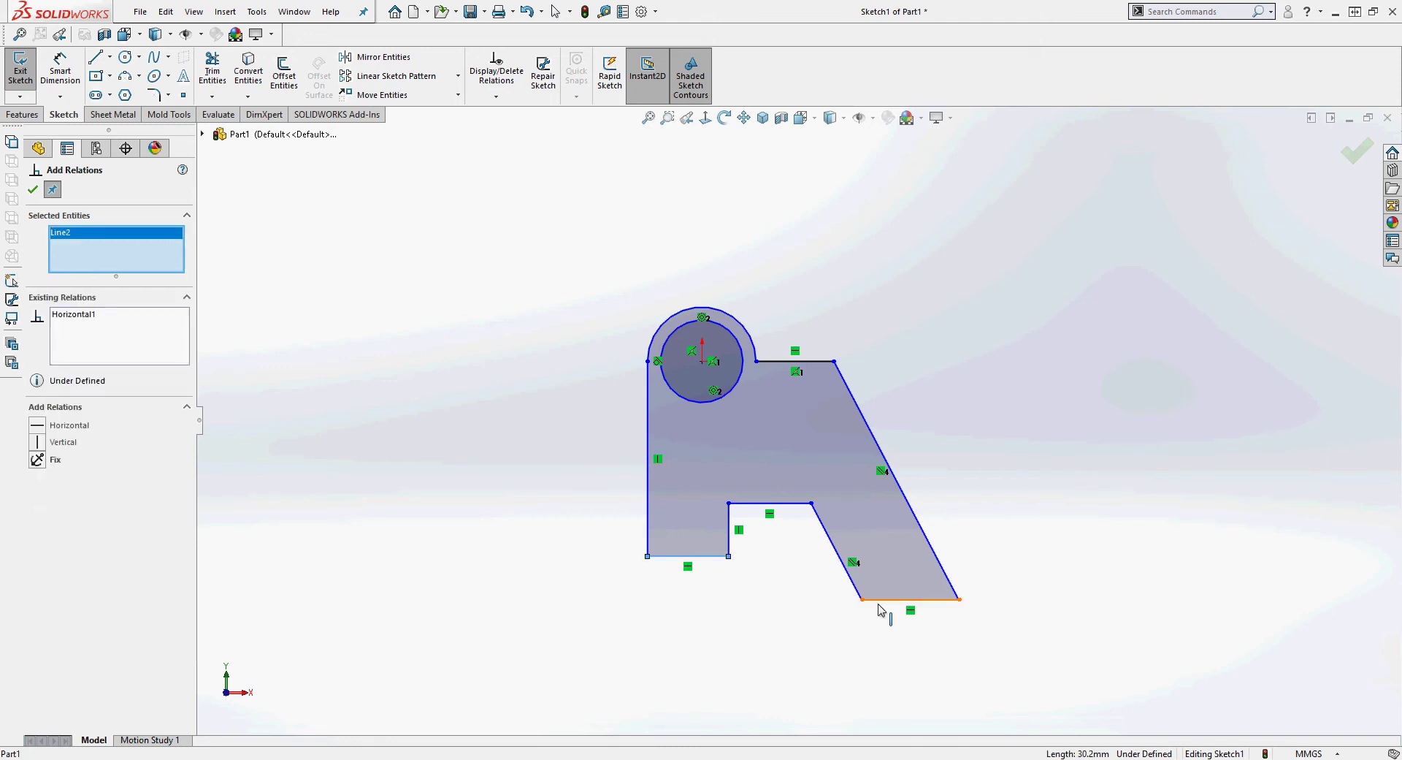
{"action": "left_click", "coordinate": [873, 601]}
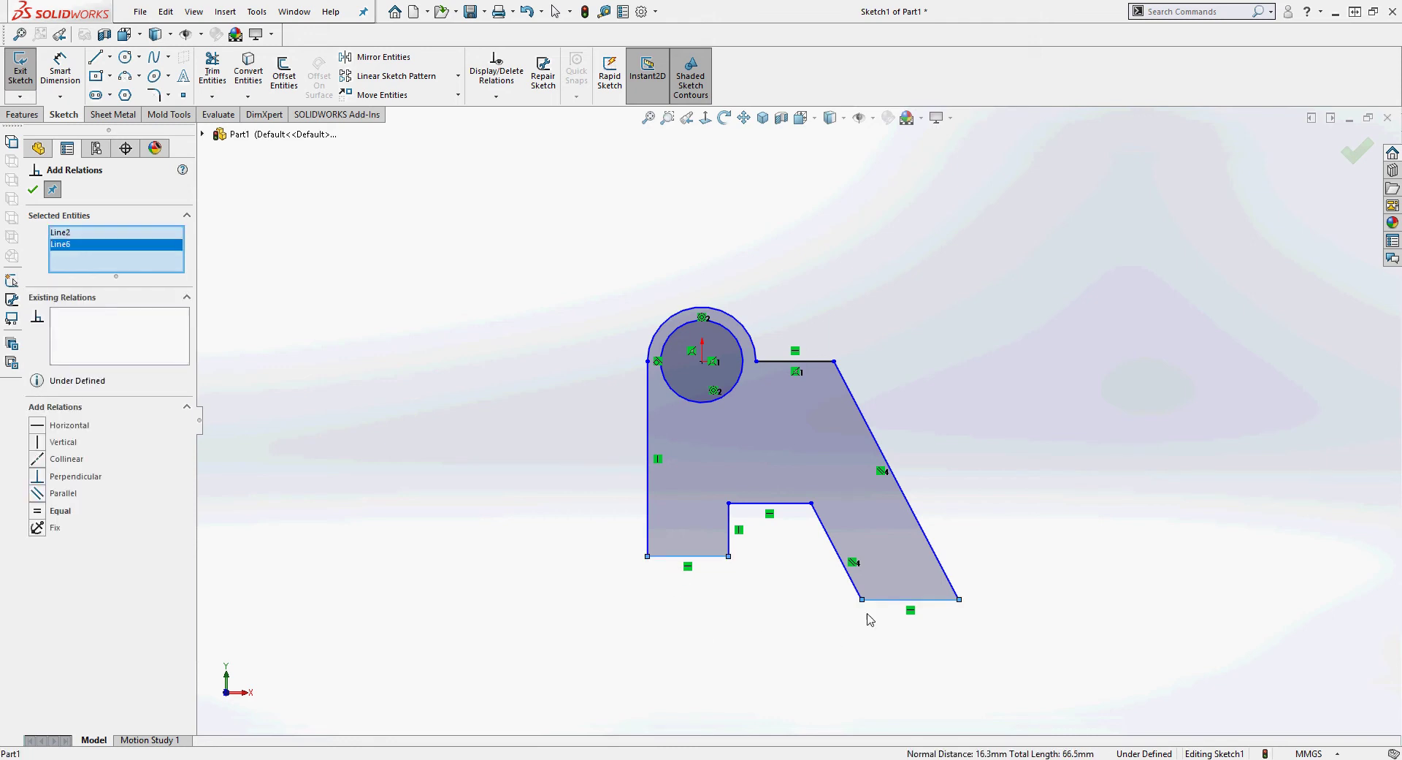
{"action": "left_click", "coordinate": [37, 460]}
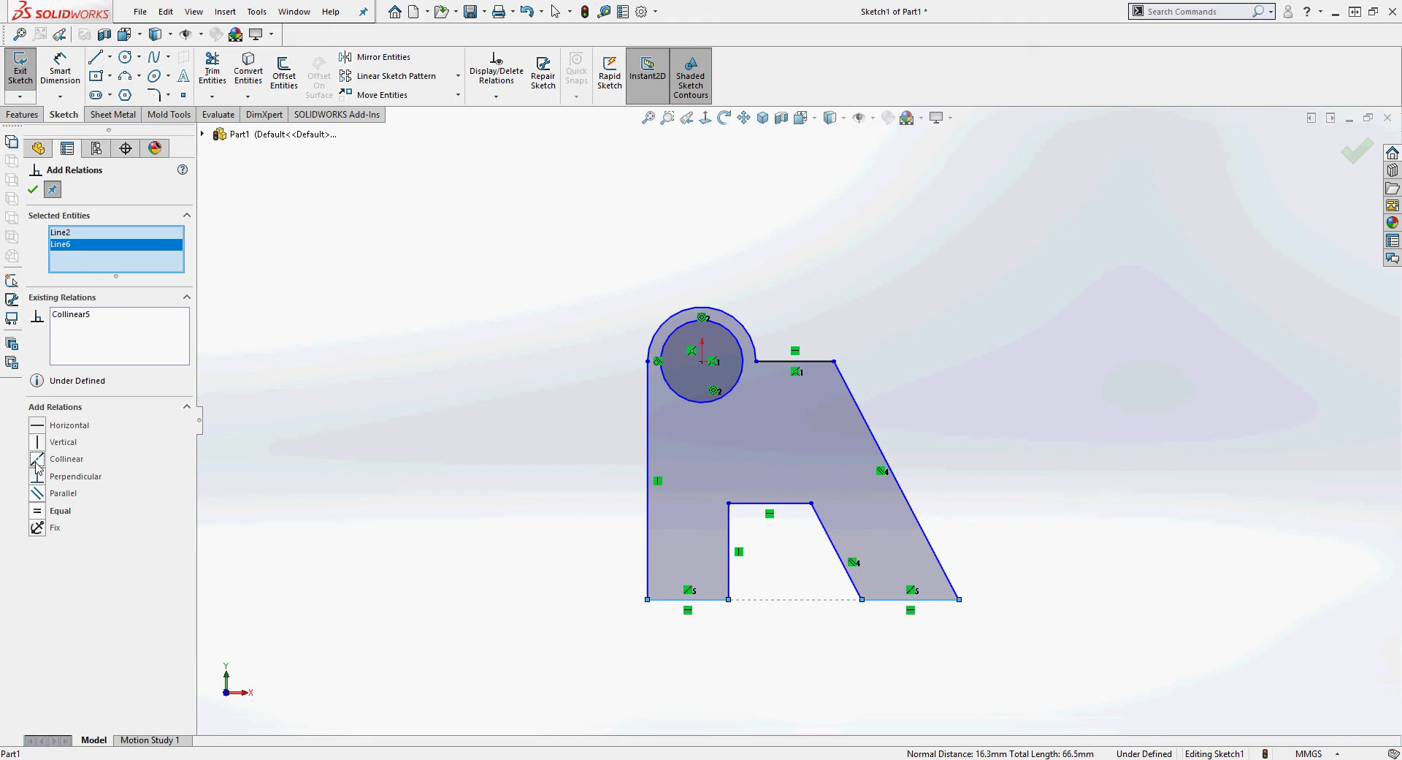
{"action": "left_click", "coordinate": [33, 189]}
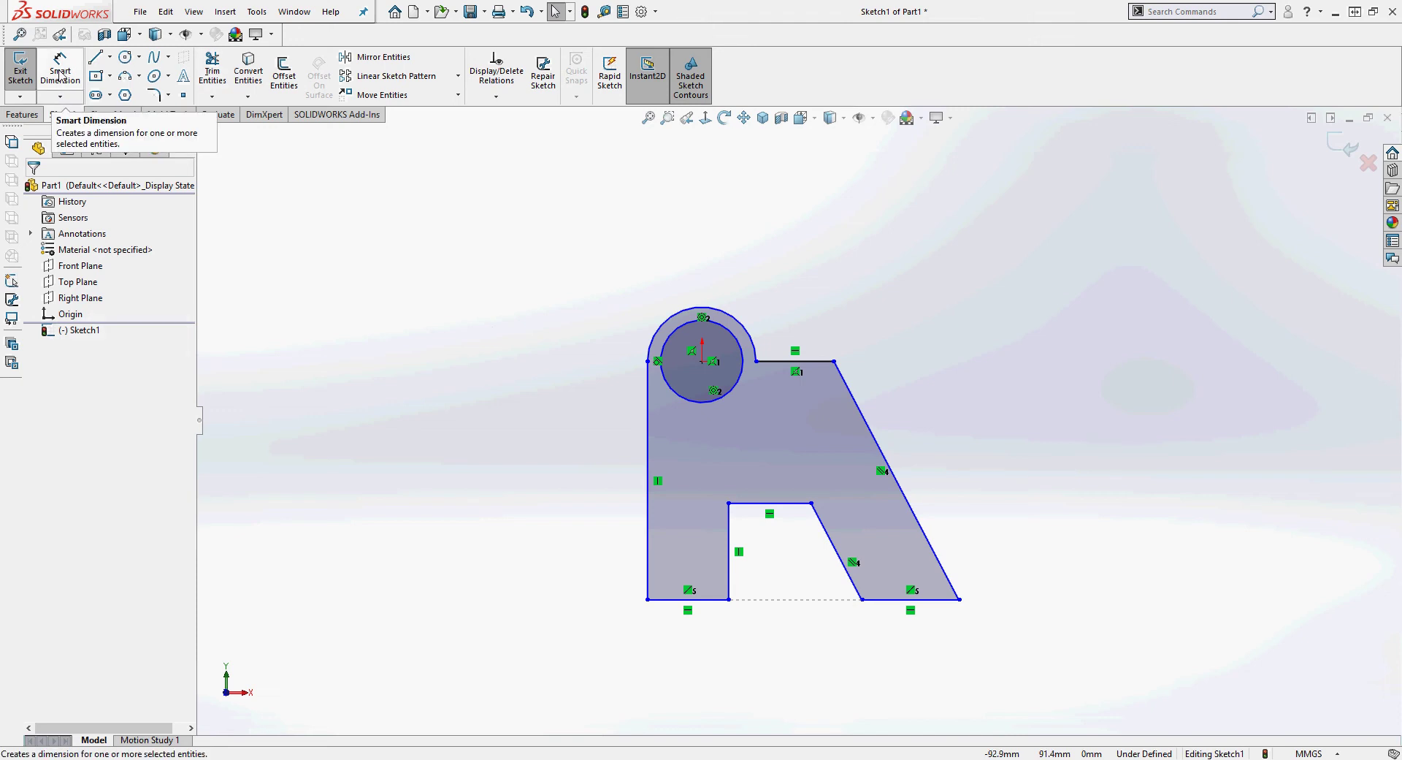
Dimension the hole to 20 mm diameter and the top arc to R25
{"action": "right_click", "coordinate": [459, 207]}
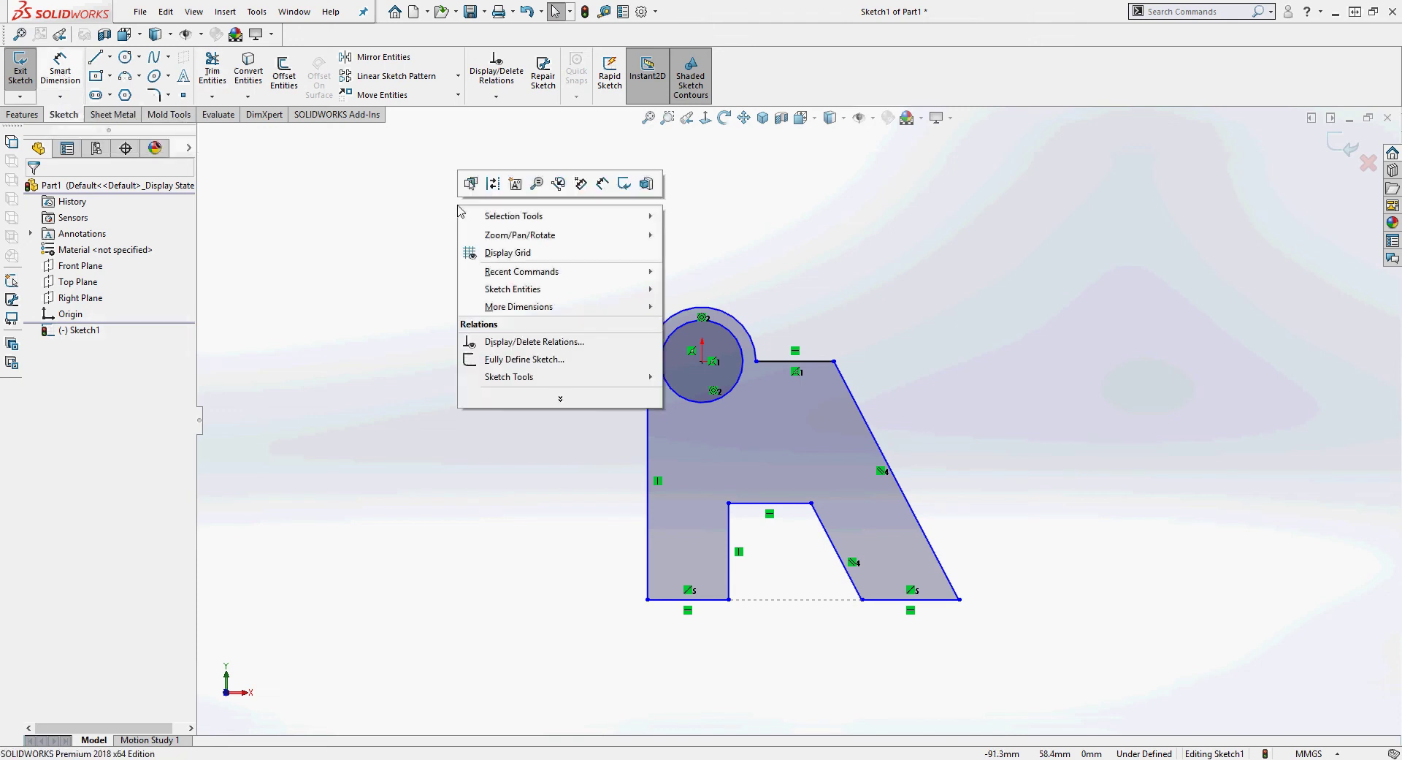
{"action": "left_click", "coordinate": [602, 184]}
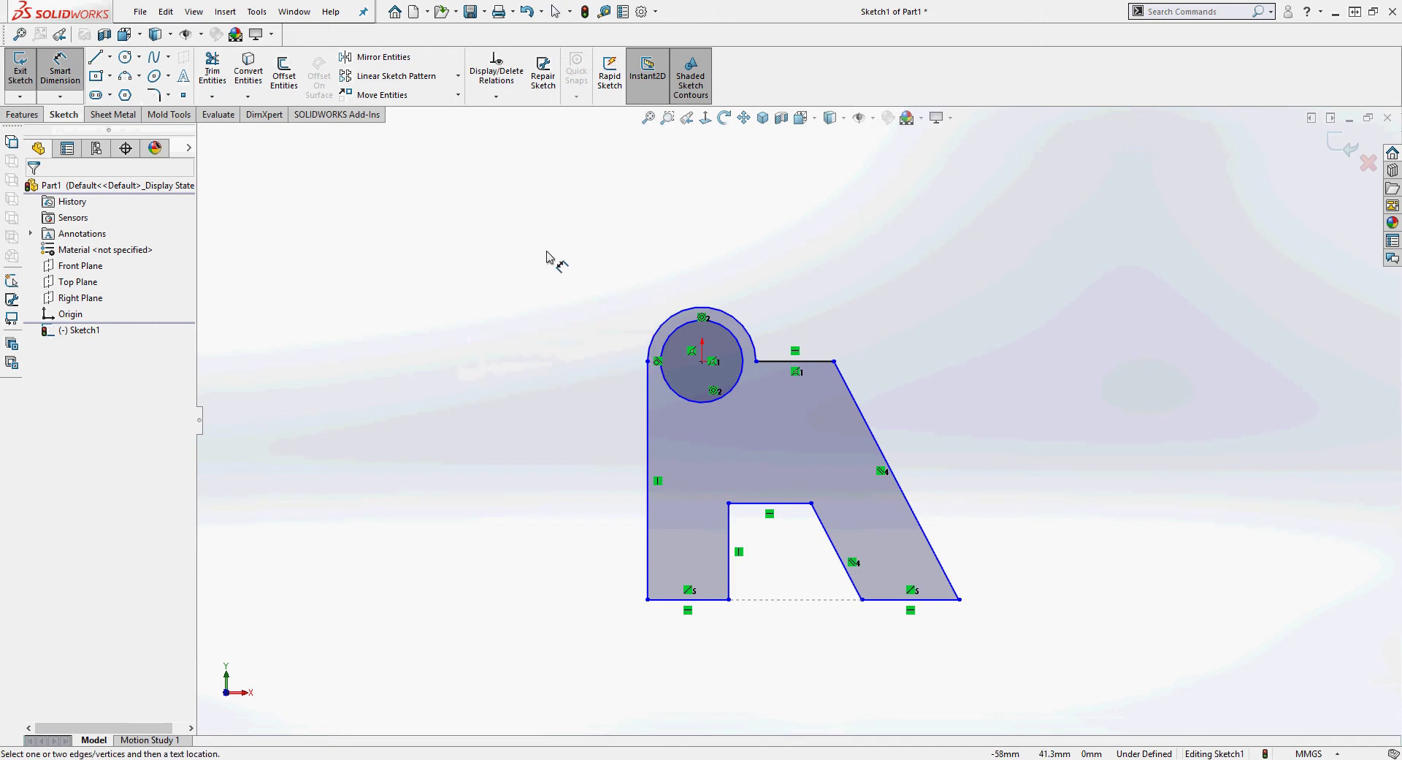
{"action": "left_click", "coordinate": [741, 344]}
{"action": "left_click", "coordinate": [817, 301]}
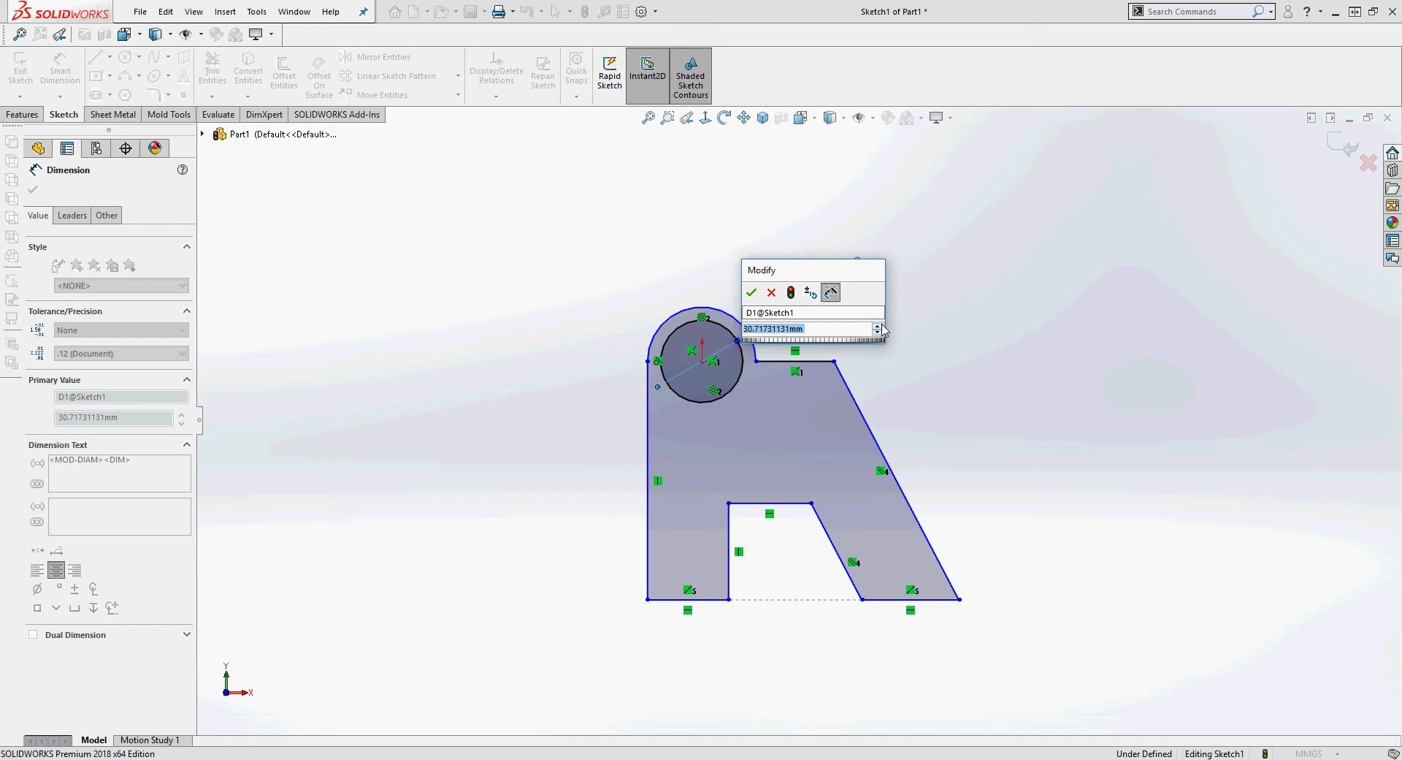
{"action": "type", "text": "20"}
{"action": "key", "text": "Return"}
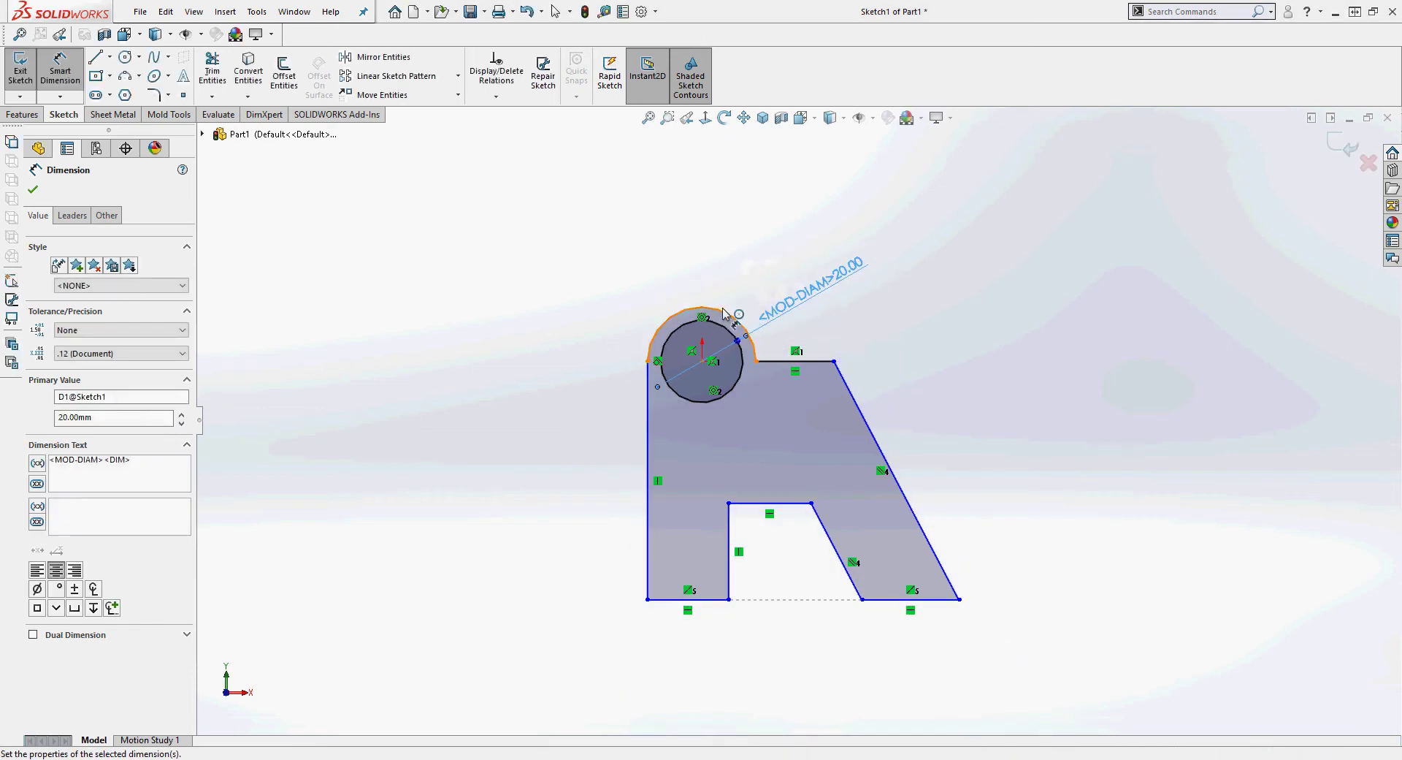
{"action": "left_click", "coordinate": [723, 313]}
{"action": "left_click", "coordinate": [629, 256]}
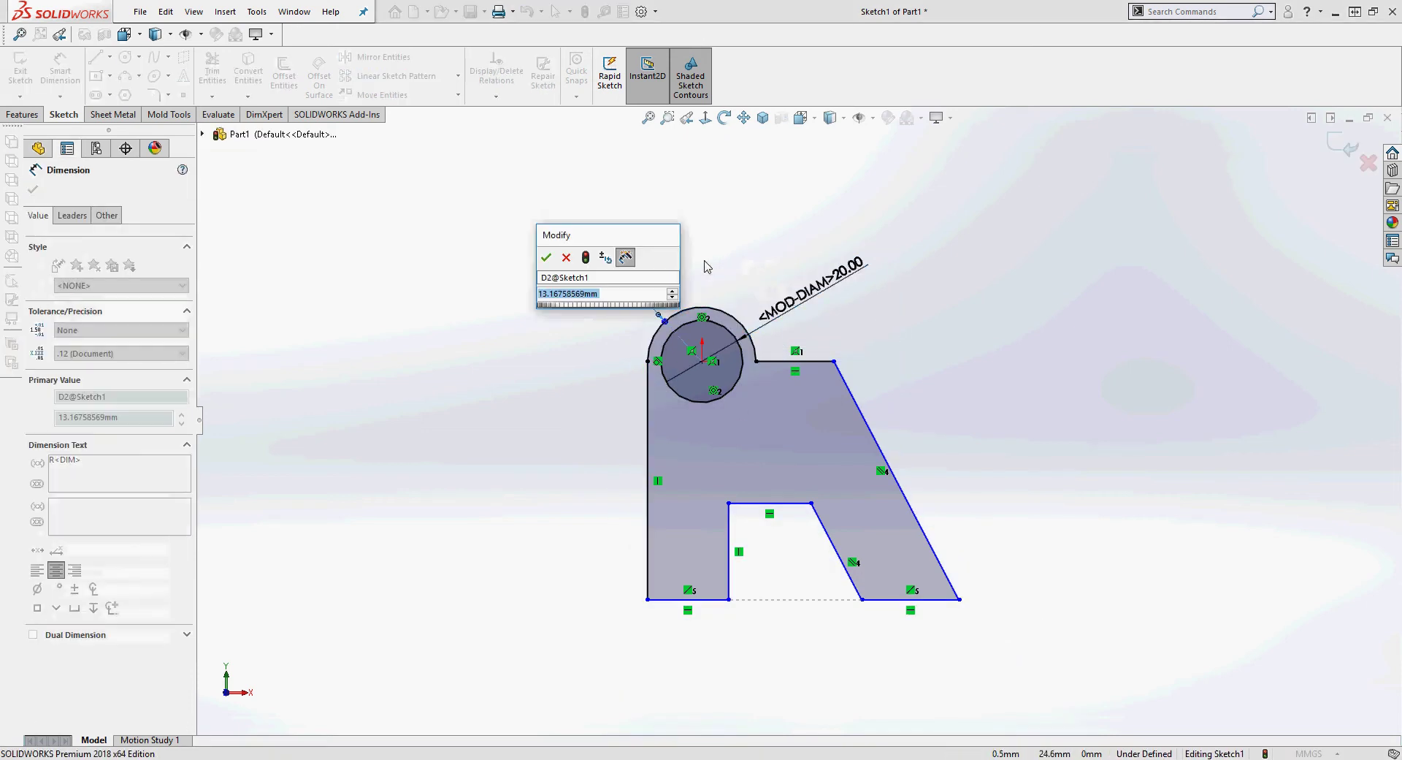
{"action": "type", "text": "25"}
{"action": "key", "text": "Return"}
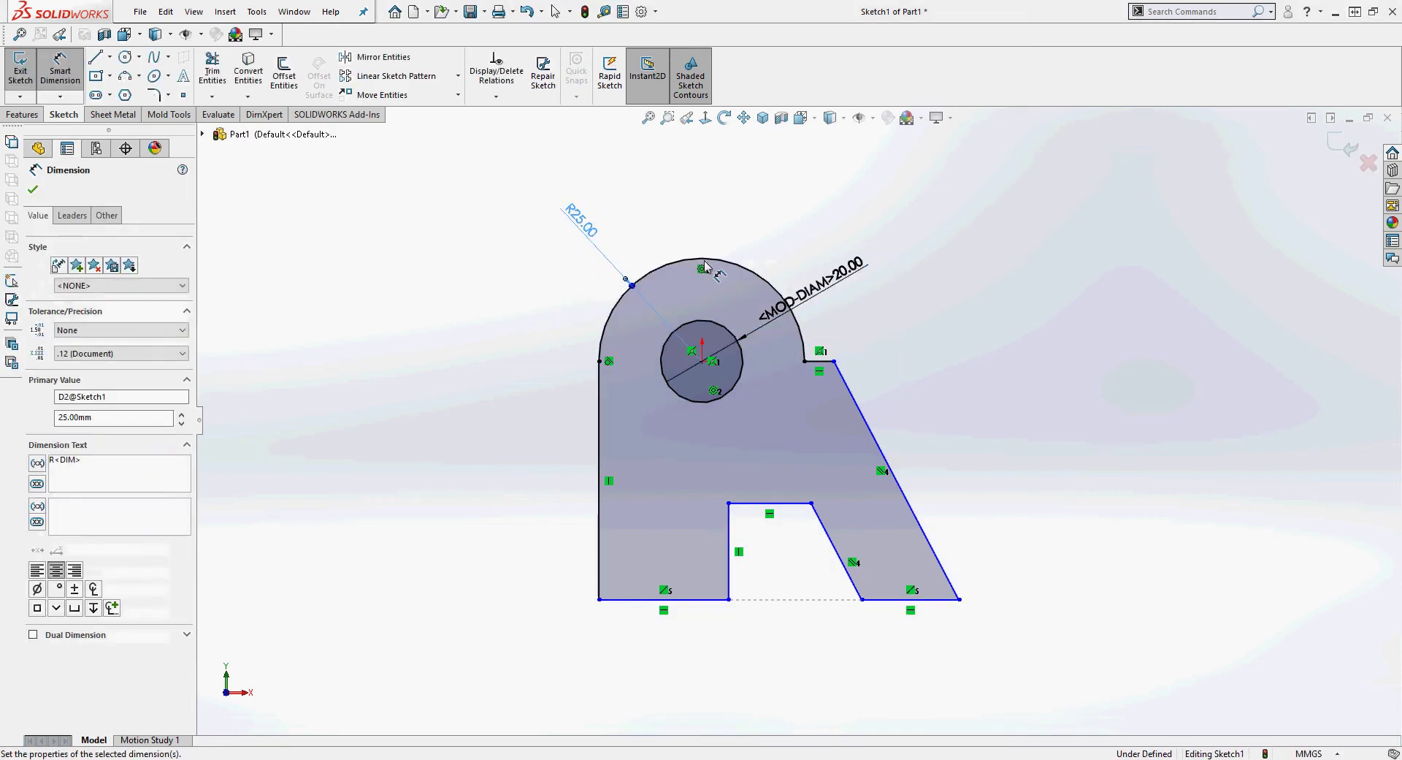
Dimension the left edge height 100, bottom-left width 40 and slot offset 35
{"action": "left_click", "coordinate": [599, 455]}
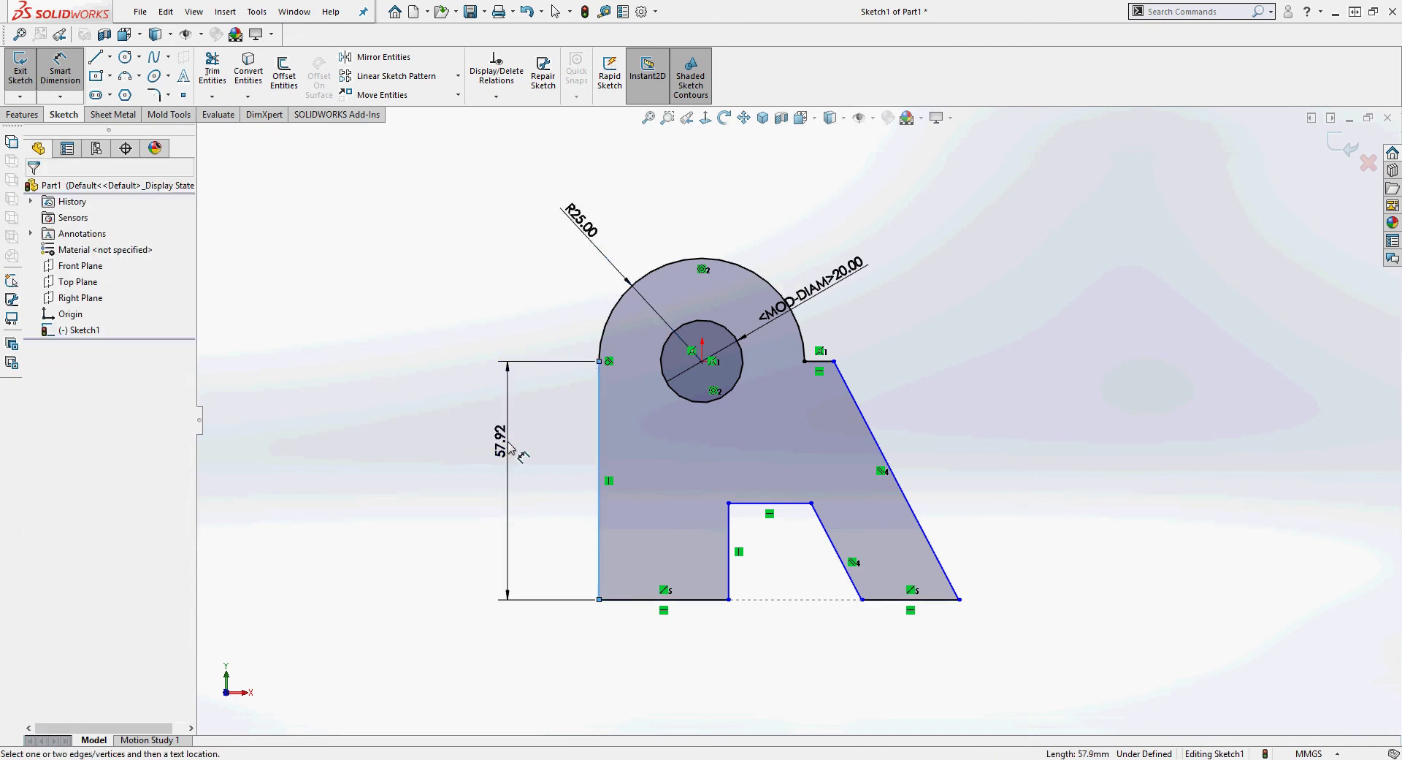
{"action": "left_click", "coordinate": [508, 438]}
{"action": "type", "text": "50"}
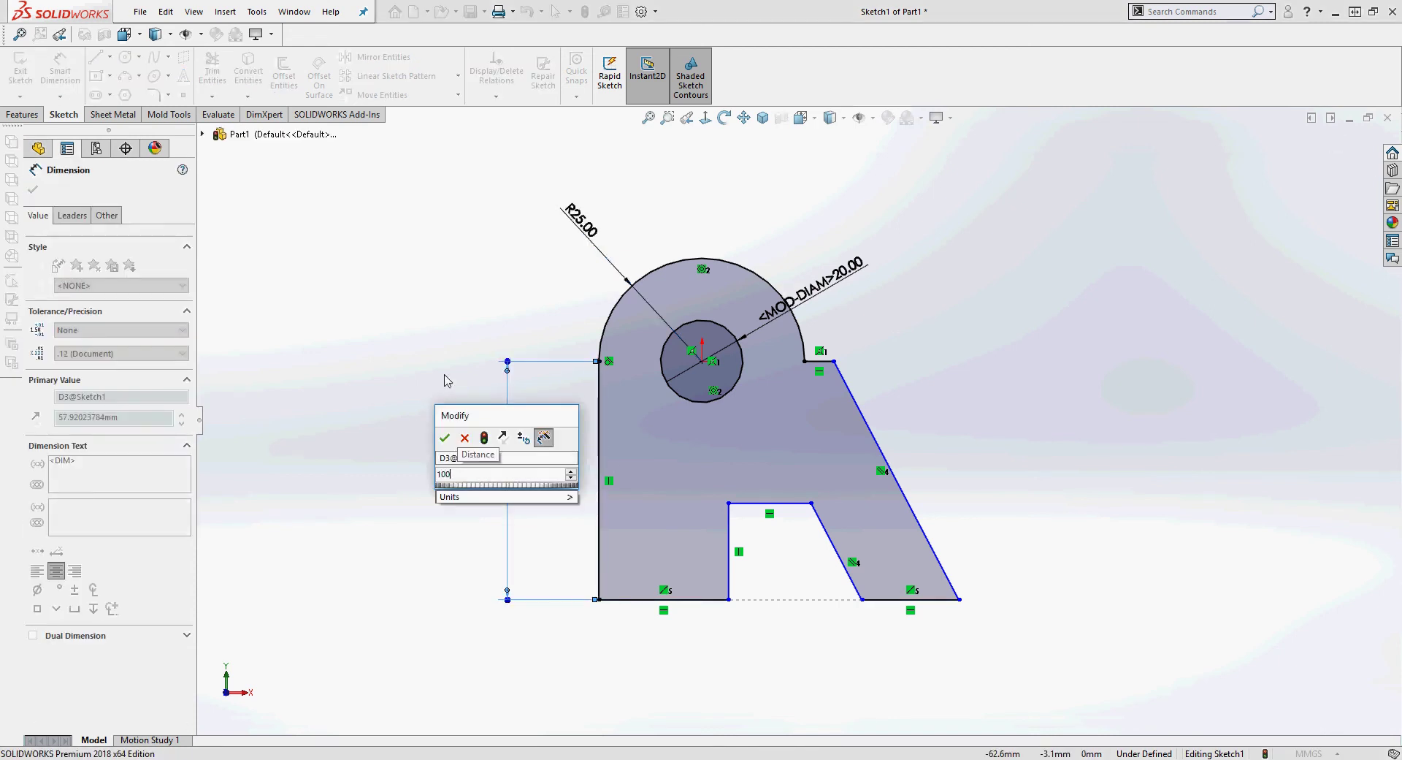
{"action": "key", "text": "Return"}
{"action": "key", "text": "f"}
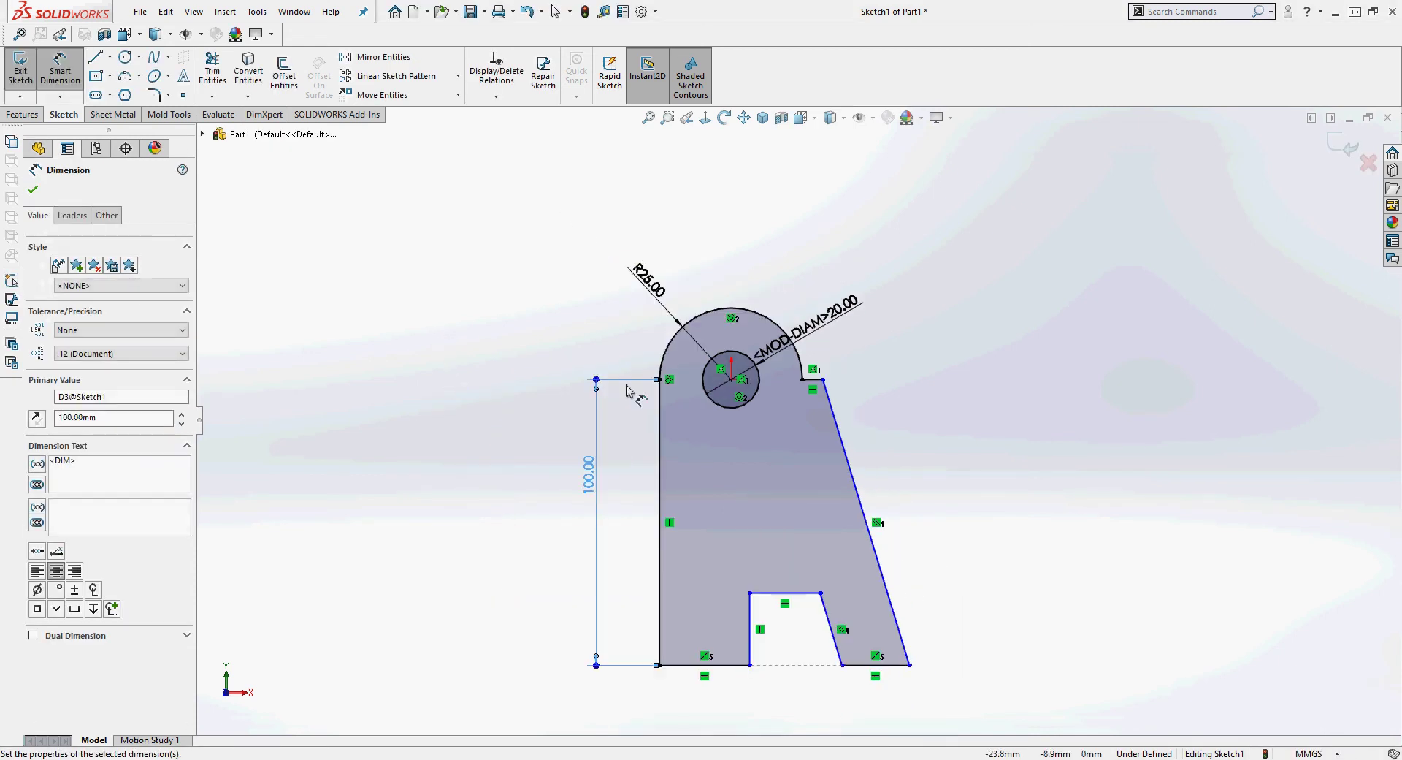
{"action": "left_click", "coordinate": [729, 664]}
{"action": "left_click", "coordinate": [717, 701]}
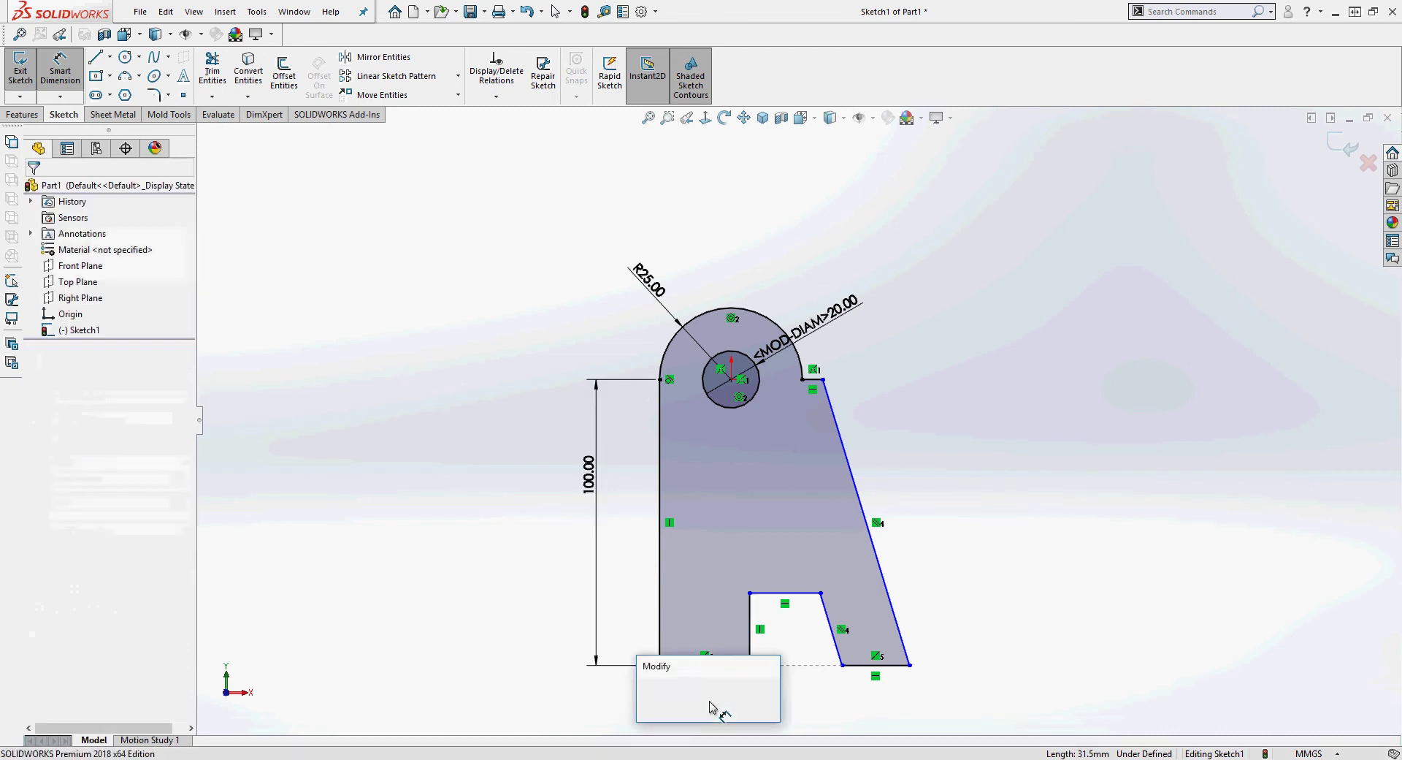
{"action": "type", "text": "40"}
{"action": "key", "text": "Return"}
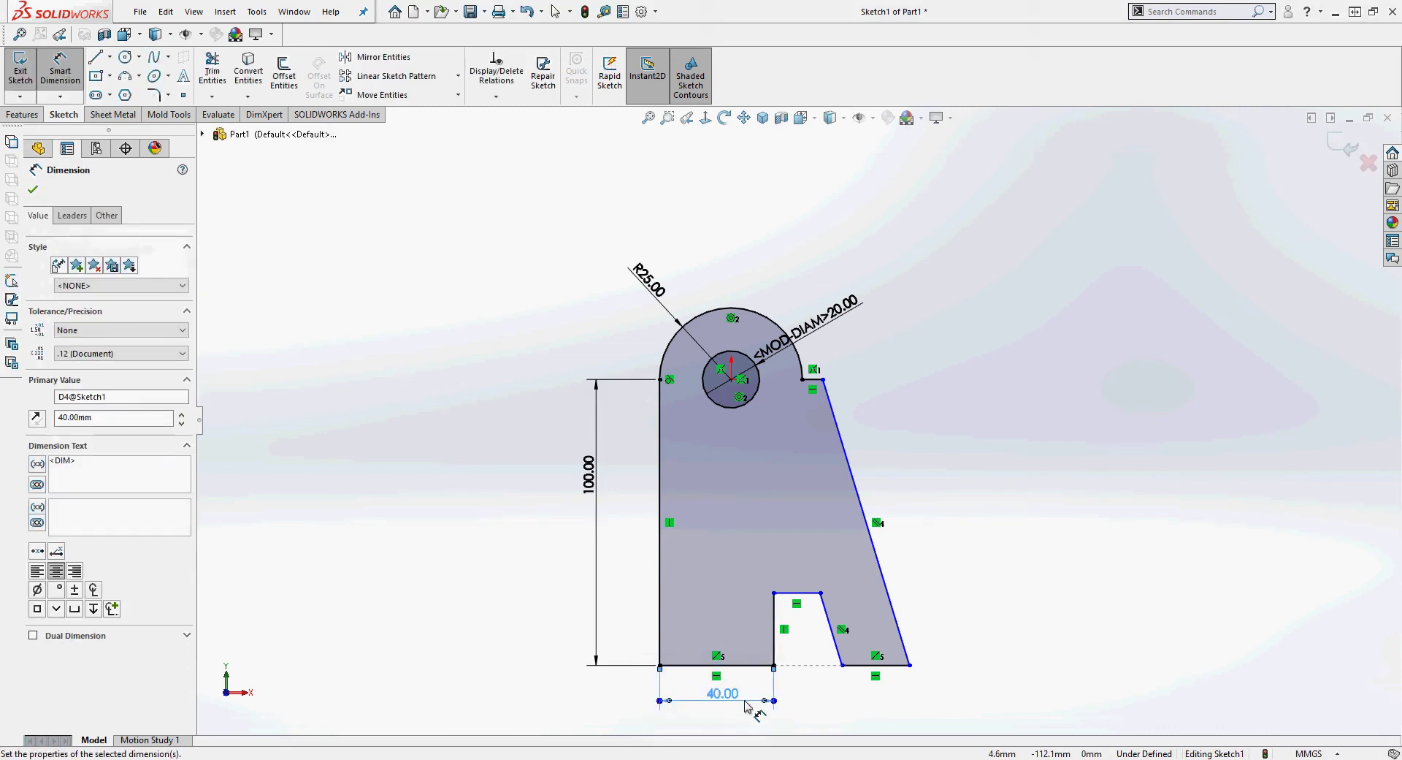
{"action": "left_click", "coordinate": [809, 600]}
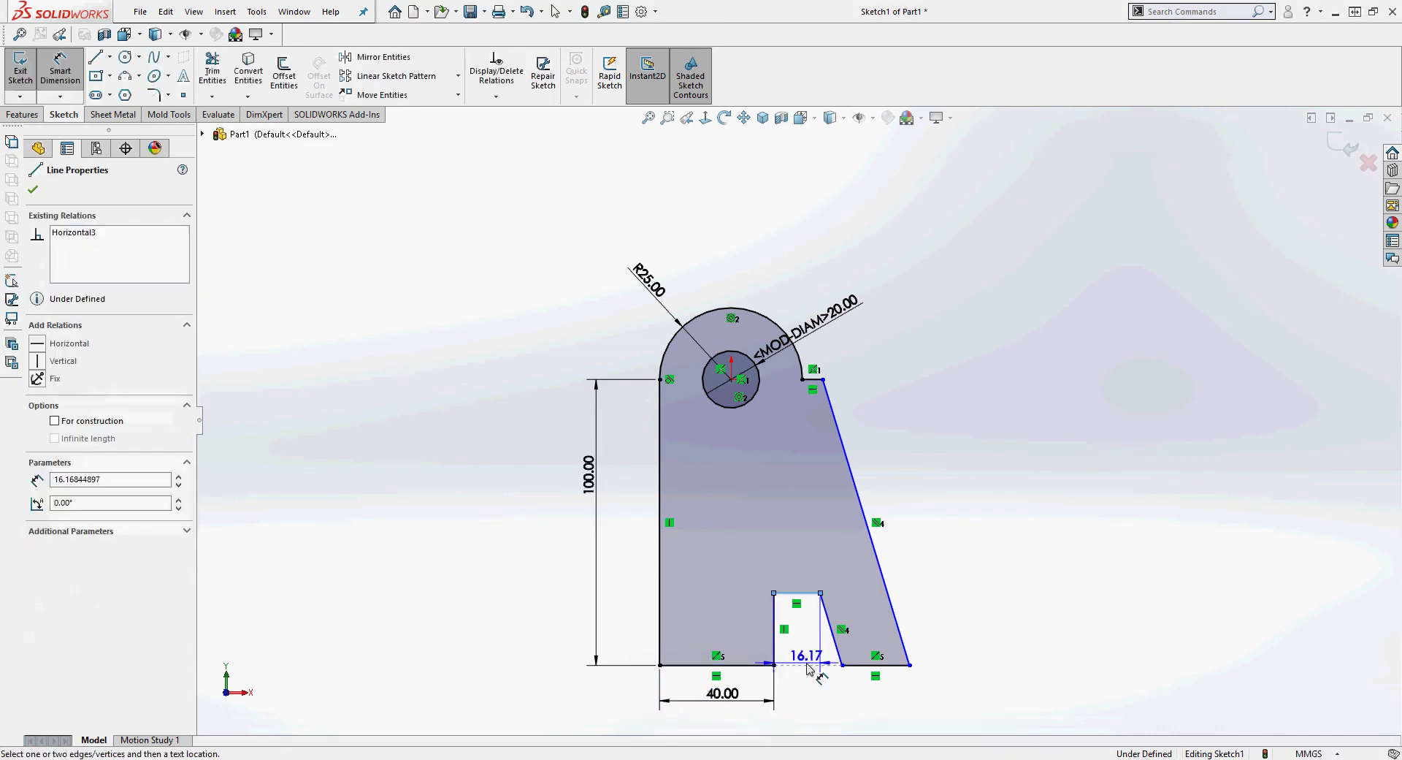
{"action": "left_click", "coordinate": [876, 716]}
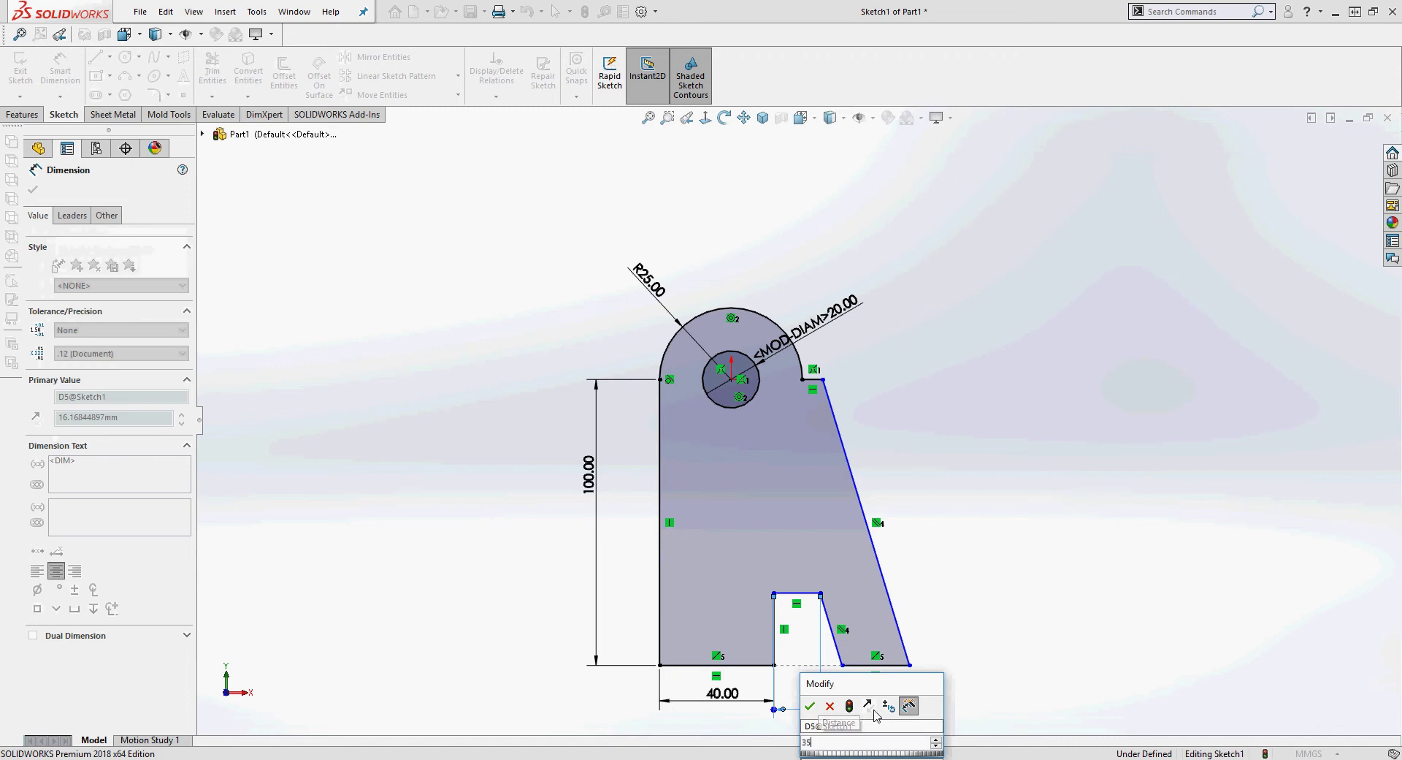
{"action": "key", "text": "Return"}
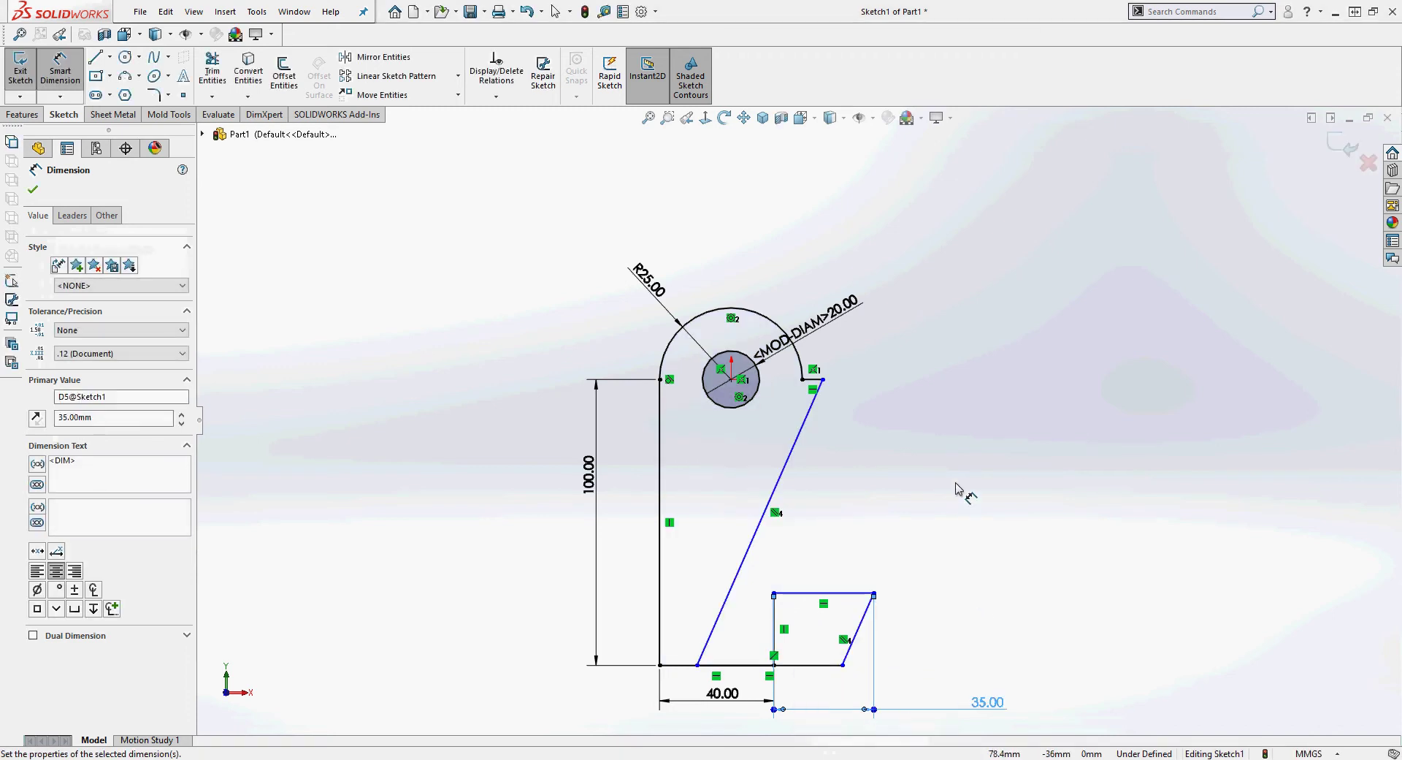
Drag the diagonal edge's bottom and top ends rightward to widen the profile, then fit the view
{"action": "right_click", "coordinate": [358, 235]}
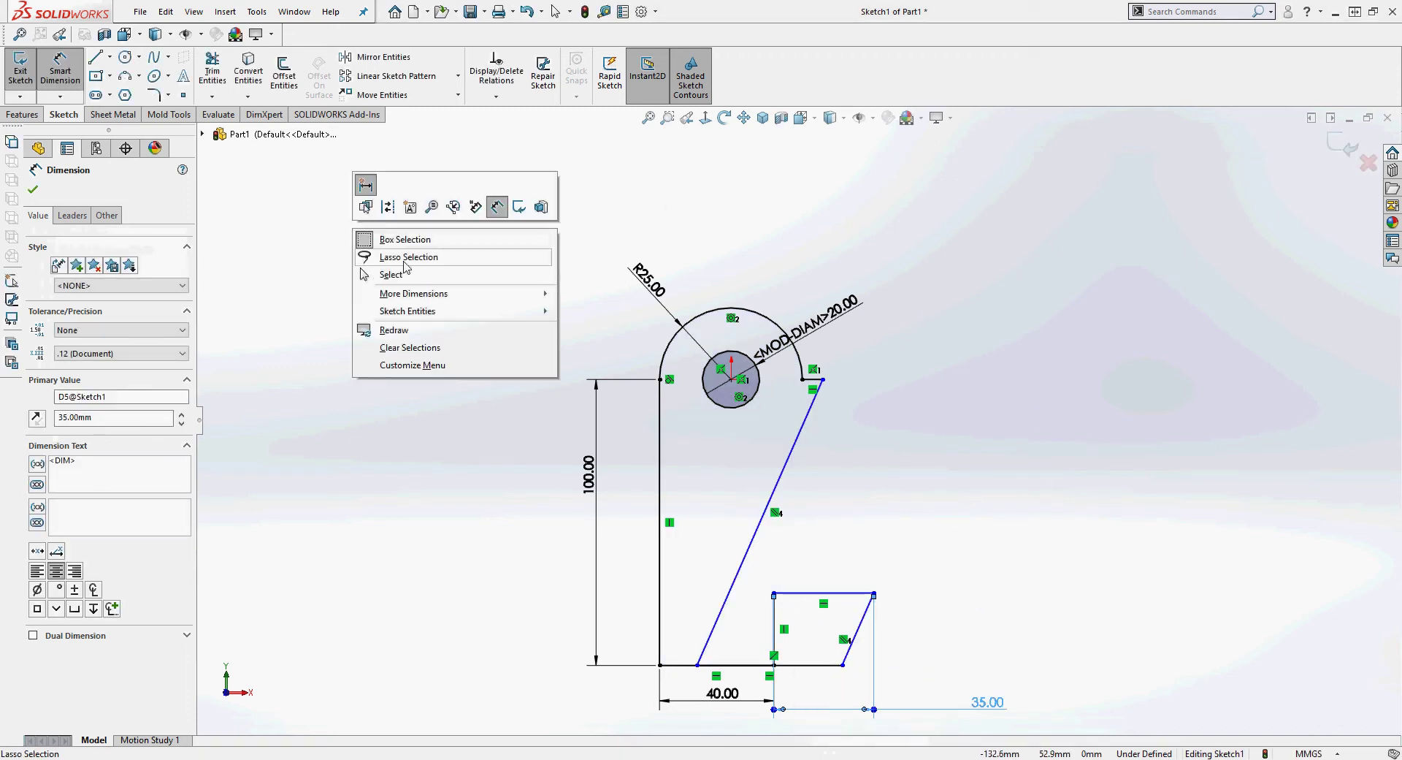
{"action": "left_click", "coordinate": [412, 275]}
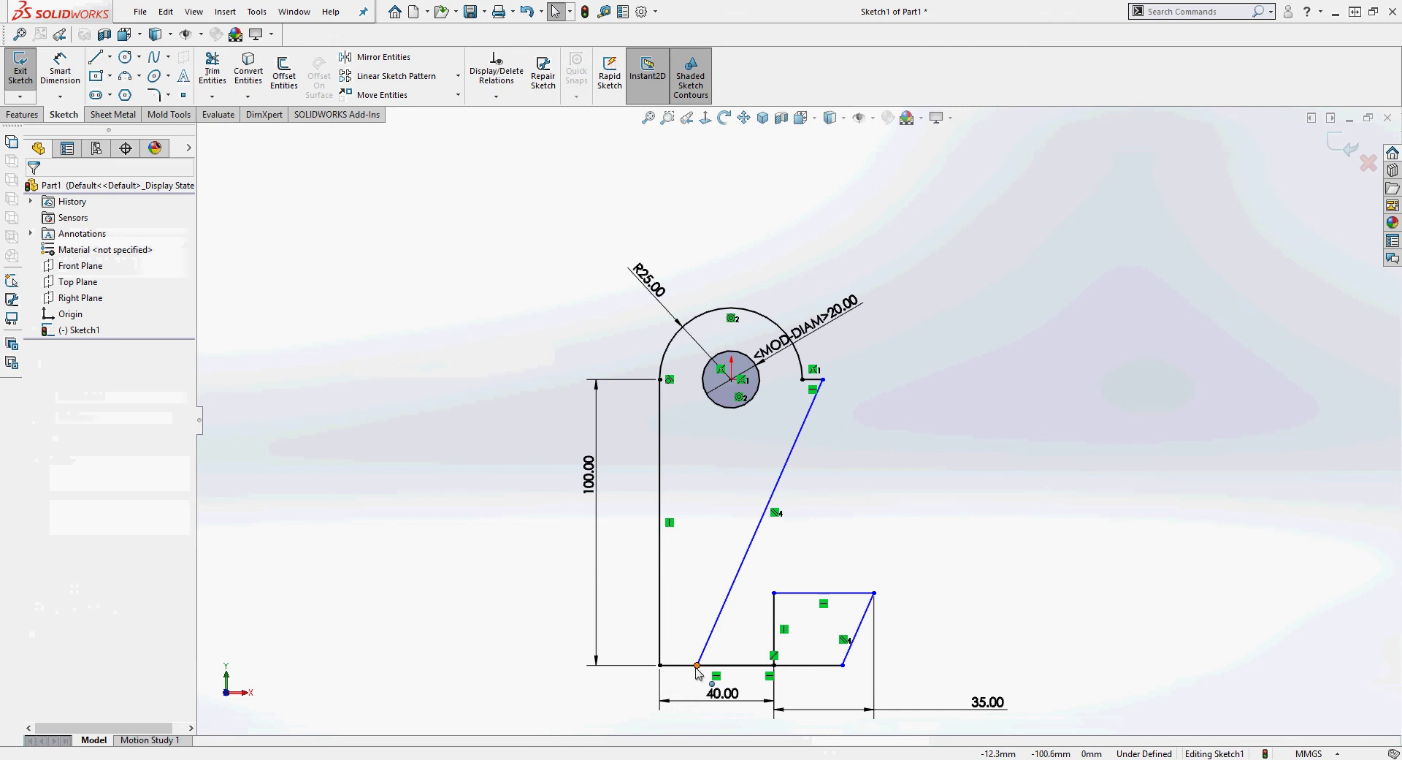
{"action": "left_click_drag", "start_coordinate": [698, 666], "coordinate": [1085, 666]}
{"action": "left_click_drag", "start_coordinate": [823, 379], "coordinate": [922, 379]}
{"action": "left_click", "coordinate": [1099, 514]}
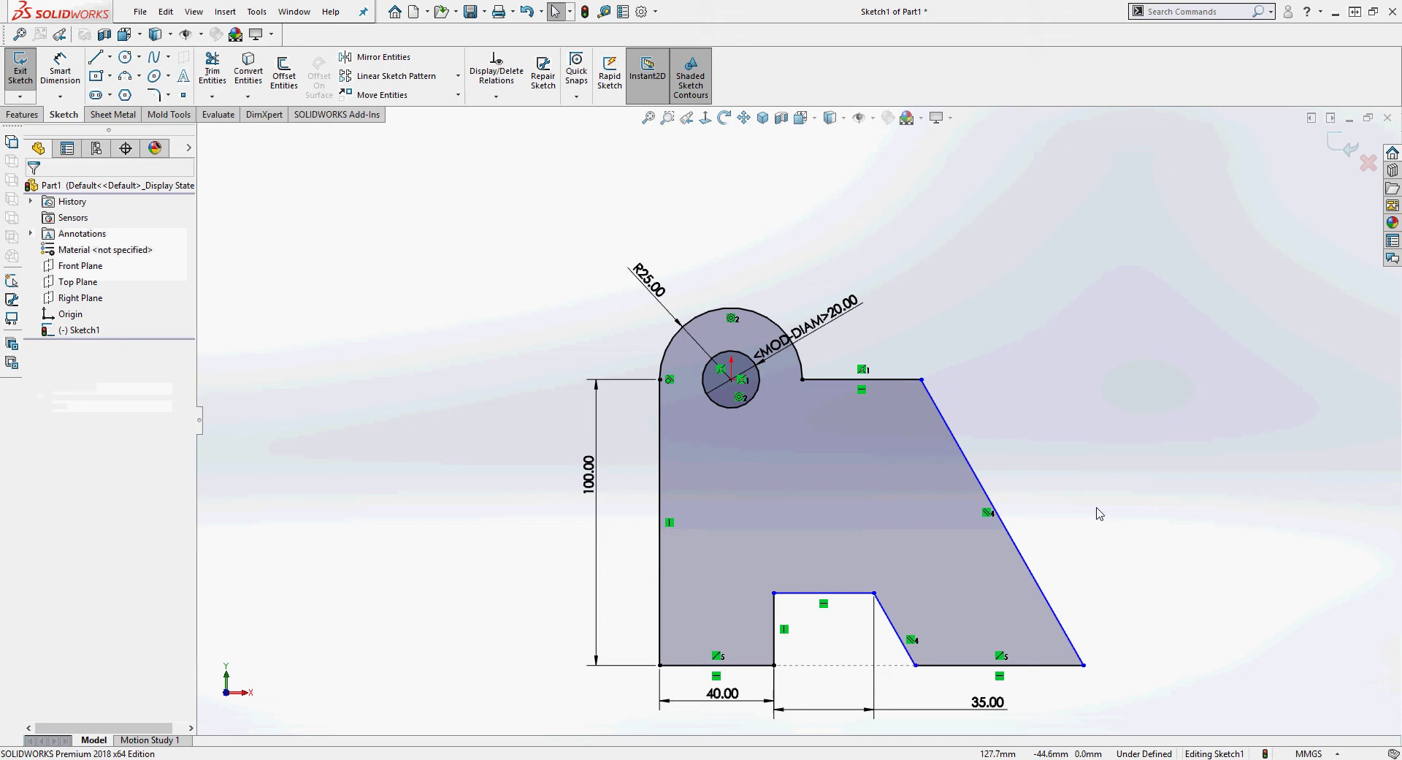
{"action": "left_click", "coordinate": [648, 118]}
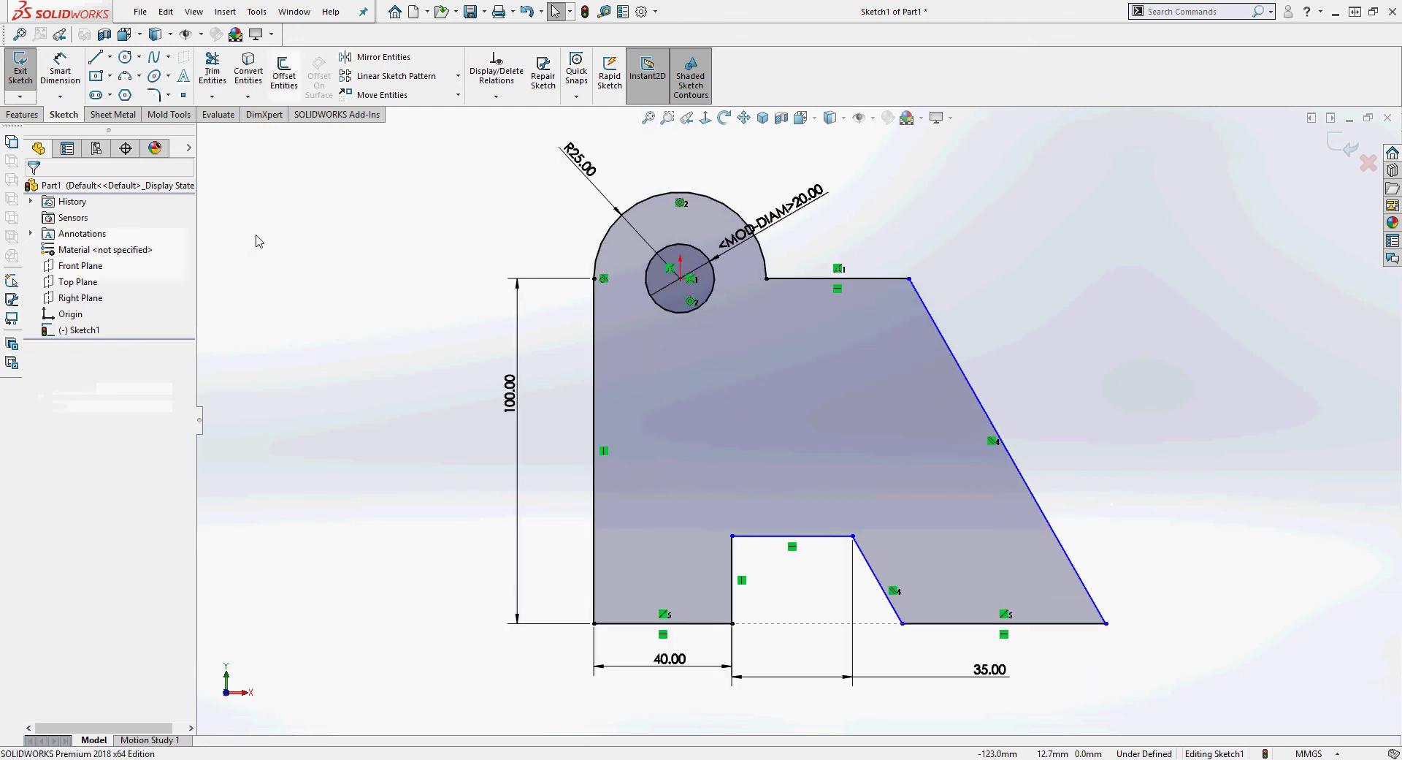
Dimension the bottom-right width to 50 mm and the notch height to 30 mm
{"action": "left_click", "coordinate": [60, 69]}
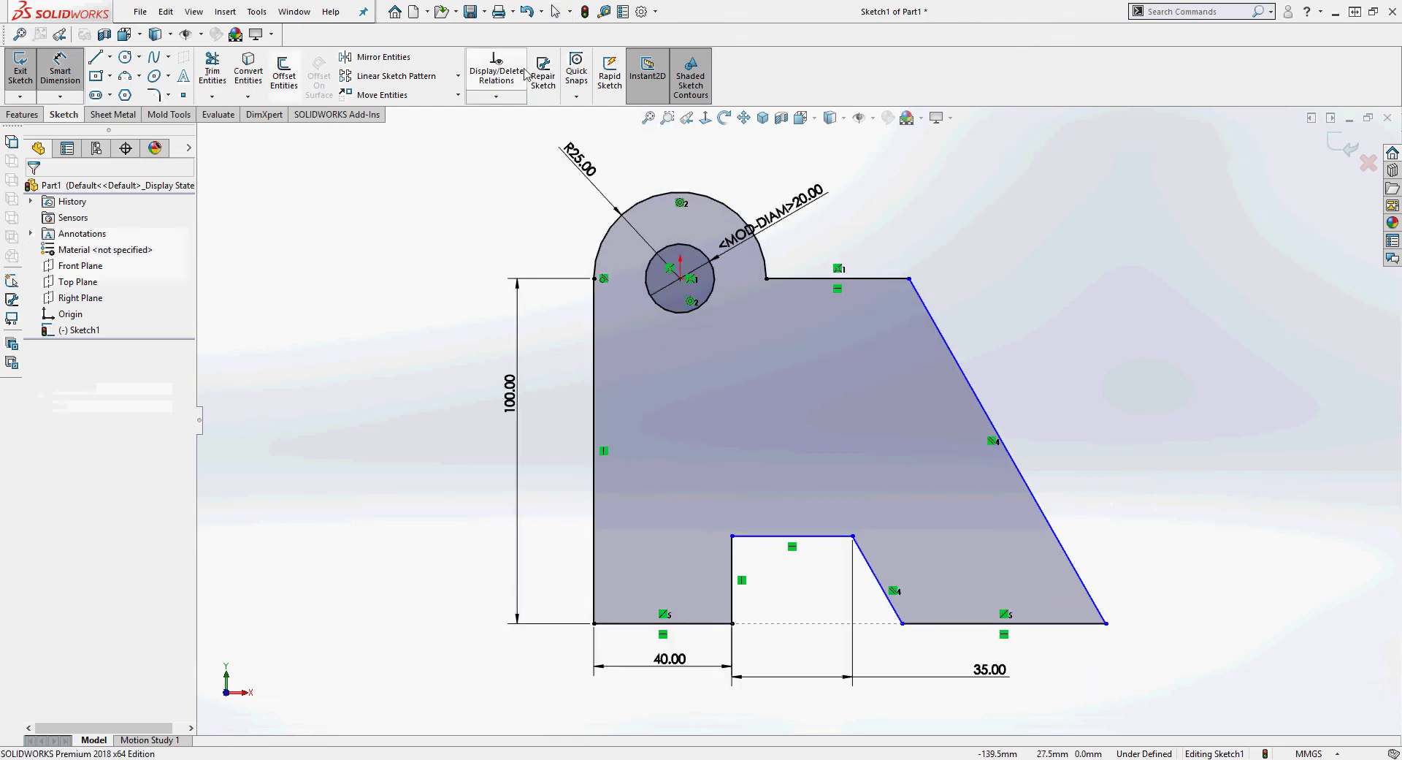
{"action": "left_click", "coordinate": [979, 623]}
{"action": "left_click", "coordinate": [1012, 715]}
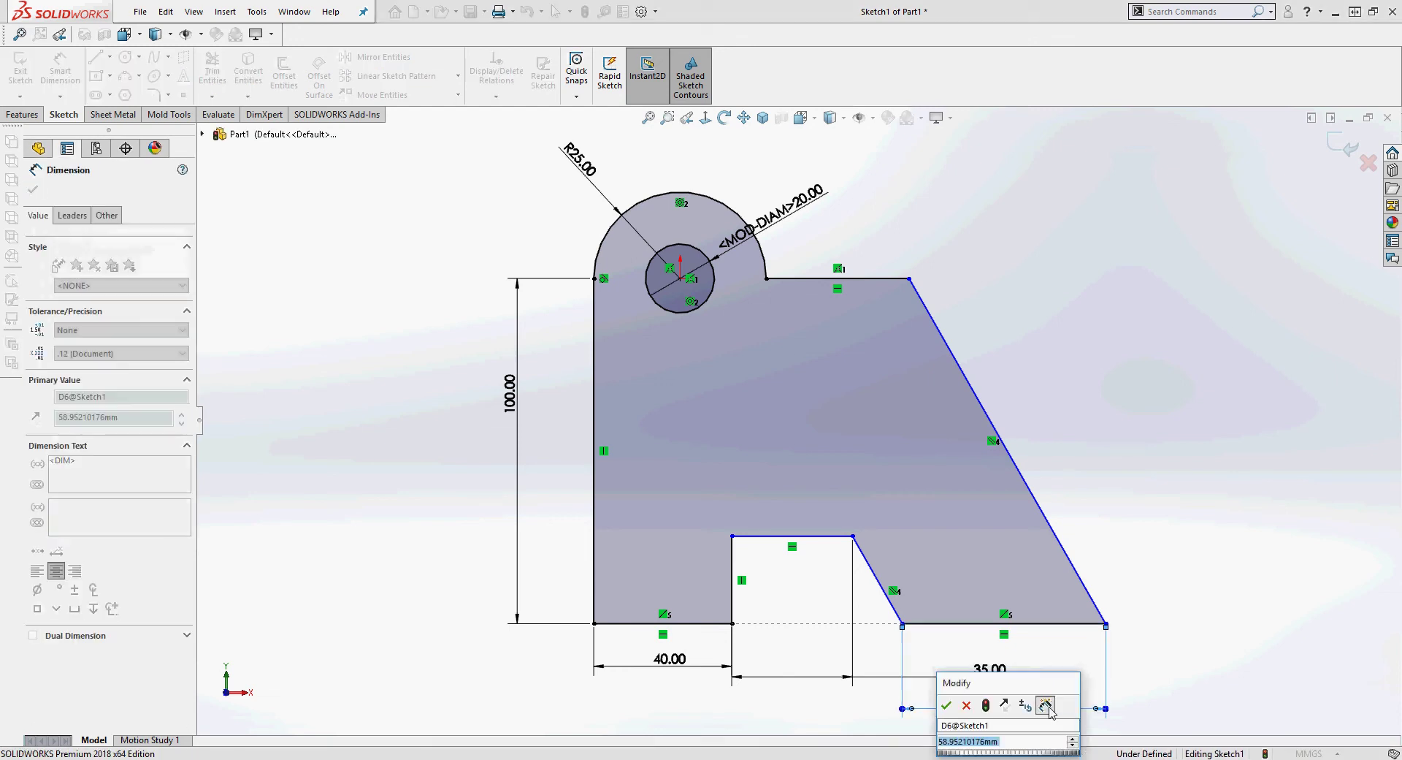
{"action": "type", "text": "50"}
{"action": "key", "text": "Return"}
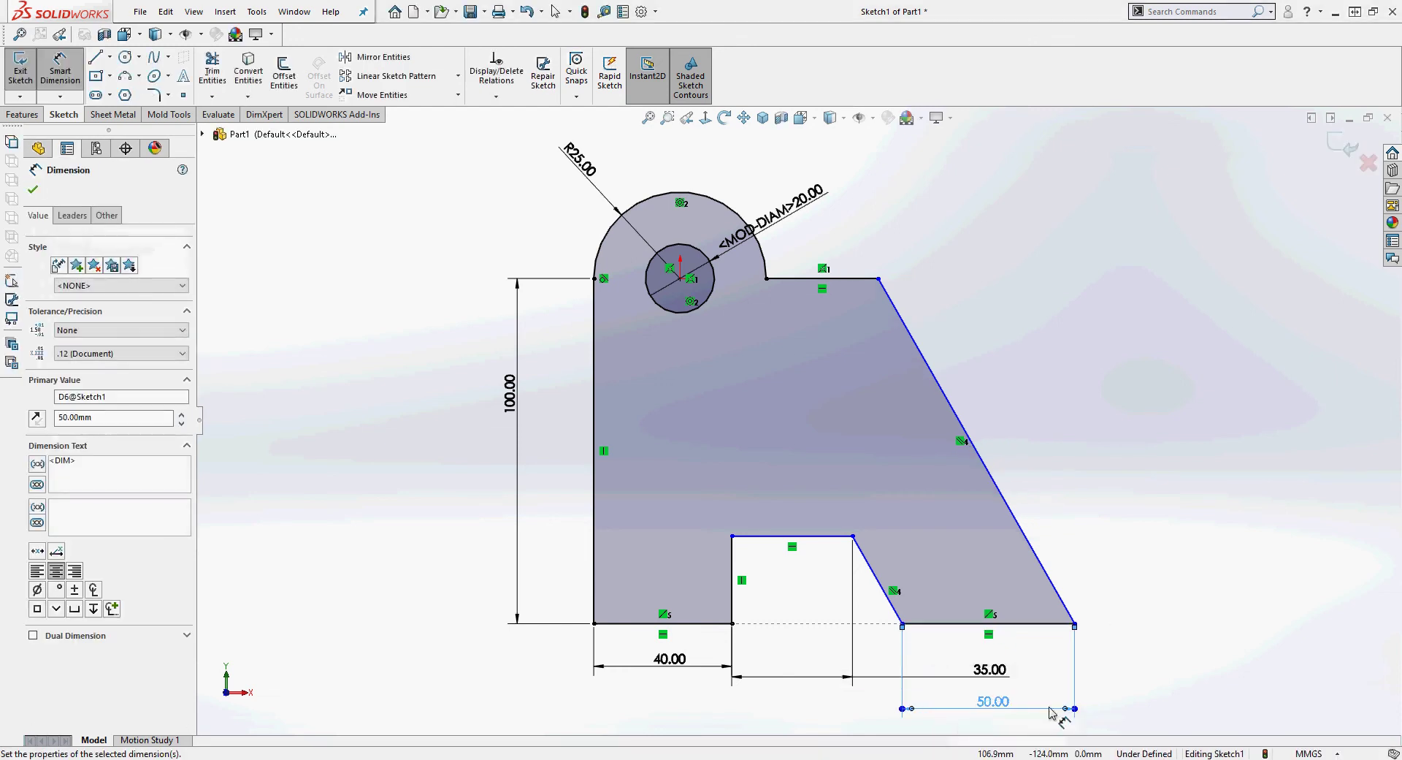
{"action": "left_click", "coordinate": [804, 536]}
{"action": "left_click", "coordinate": [1077, 624]}
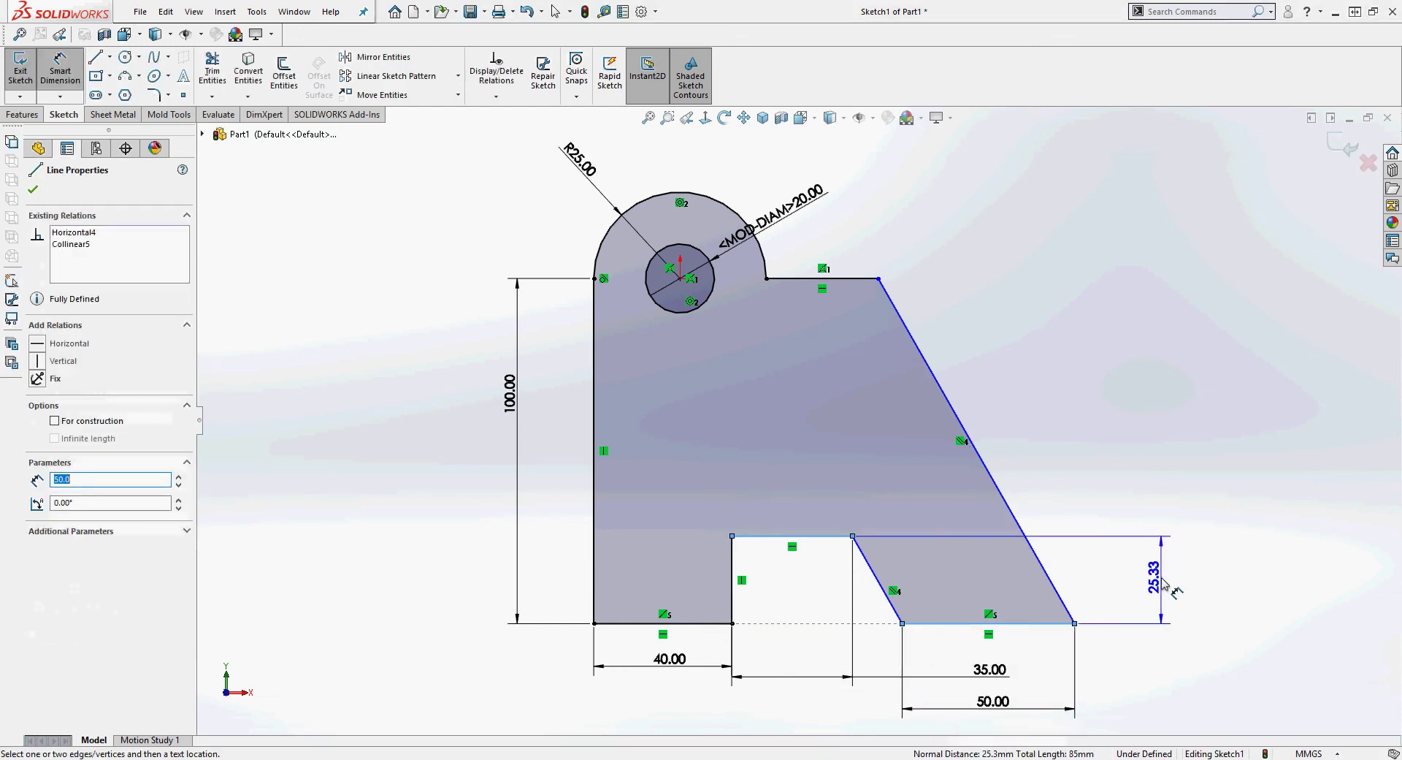
{"action": "left_click", "coordinate": [1172, 577]}
{"action": "type", "text": "30"}
{"action": "key", "text": "Return"}
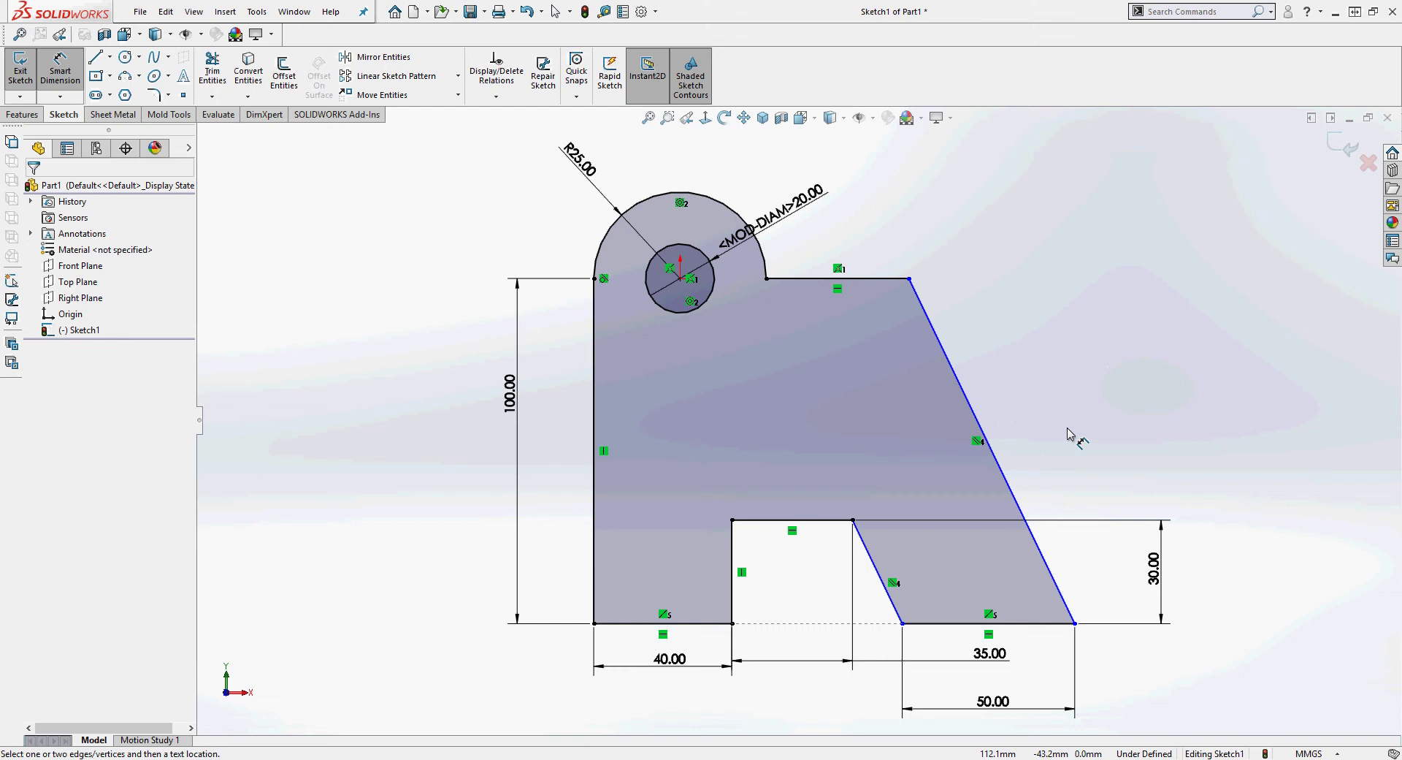
Set the angle between the slanted edge and the base to 60°
{"action": "left_click", "coordinate": [1002, 474]}
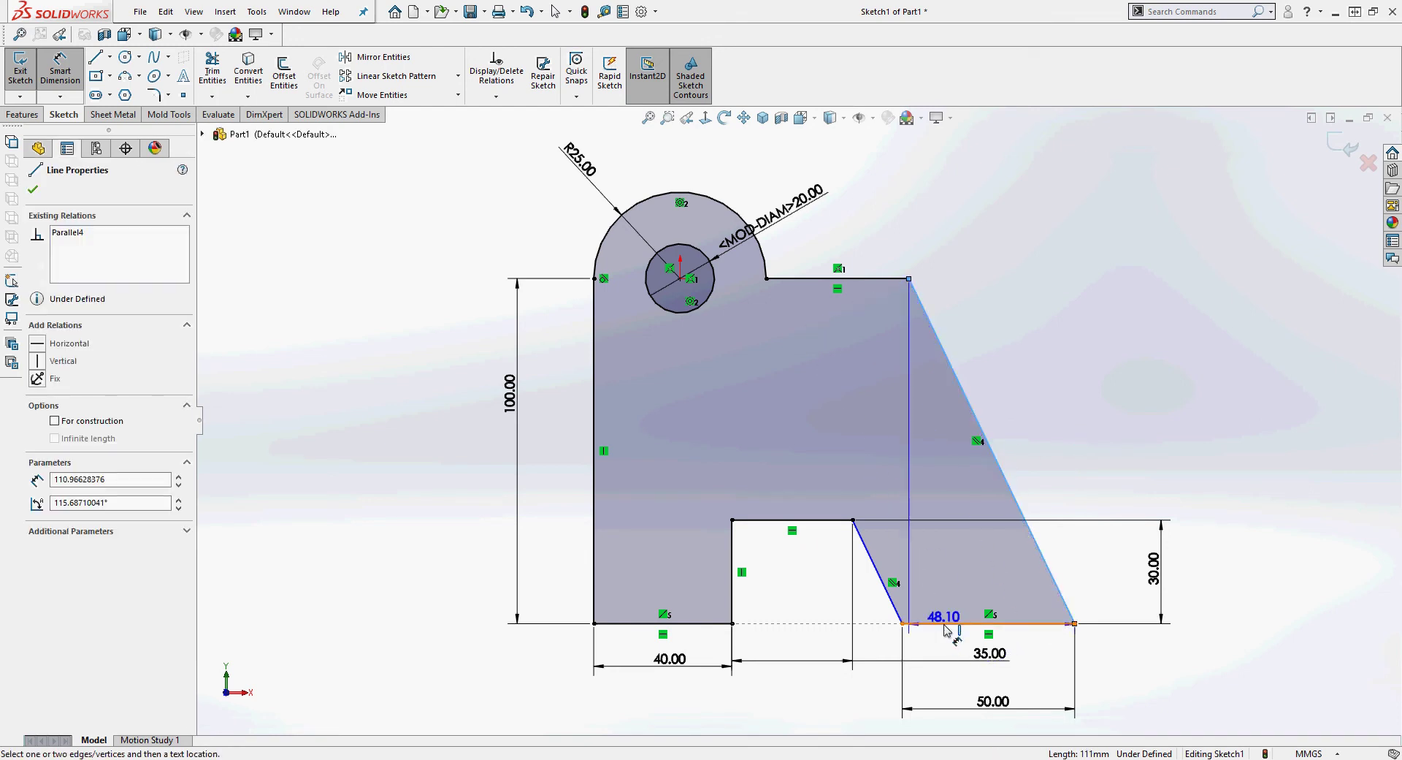
{"action": "left_click", "coordinate": [942, 623]}
{"action": "left_click", "coordinate": [815, 463]}
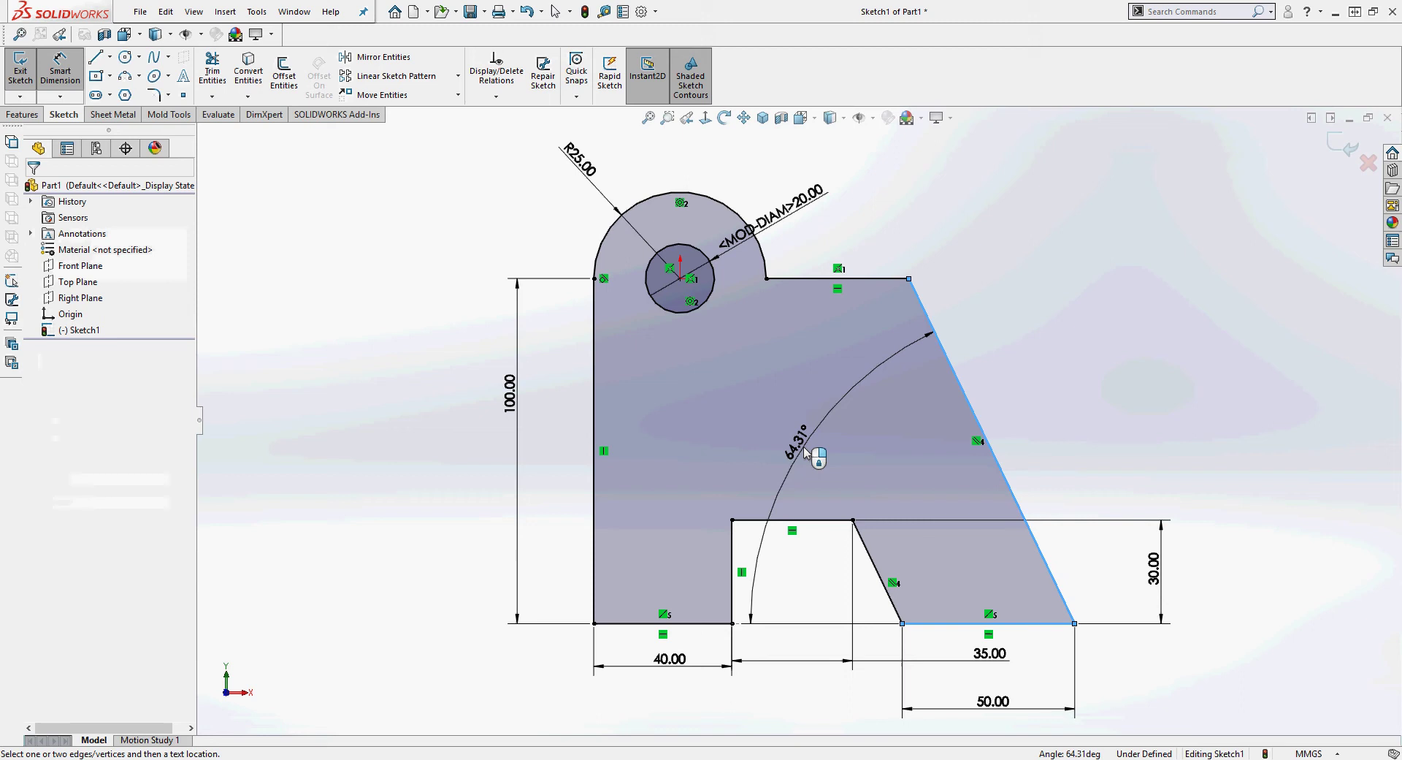
{"action": "type", "text": "60"}
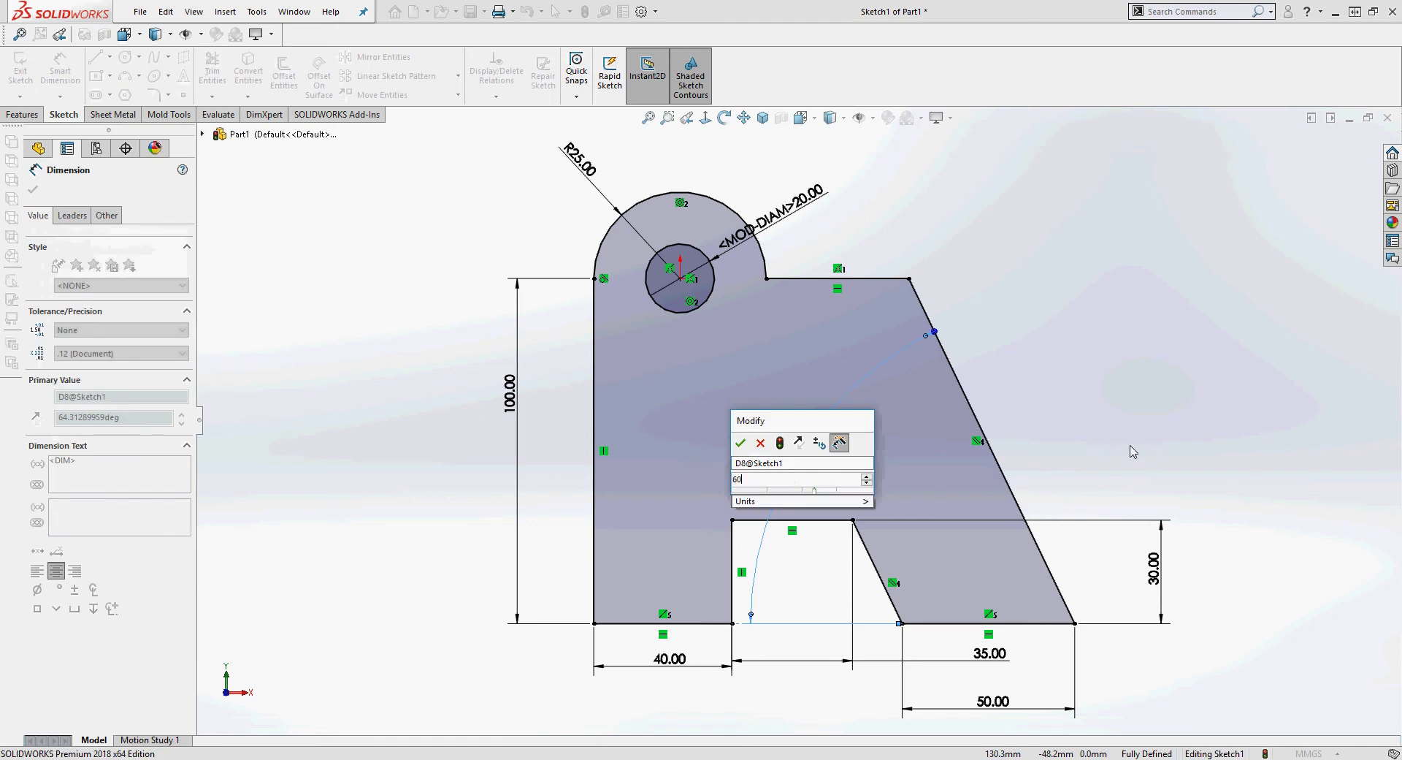
{"action": "key", "text": "Return"}
{"action": "right_click", "coordinate": [1144, 395]}
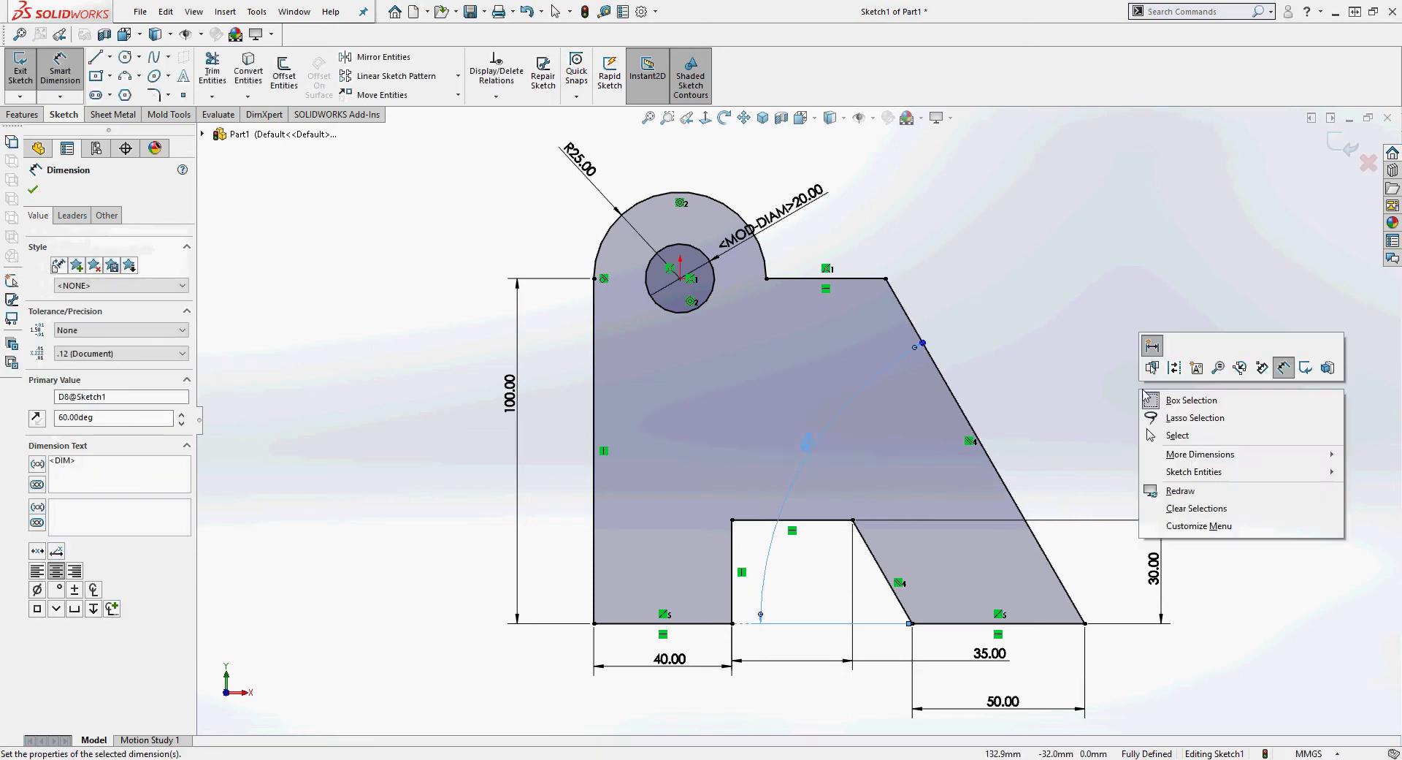
{"action": "left_click", "coordinate": [1187, 436]}
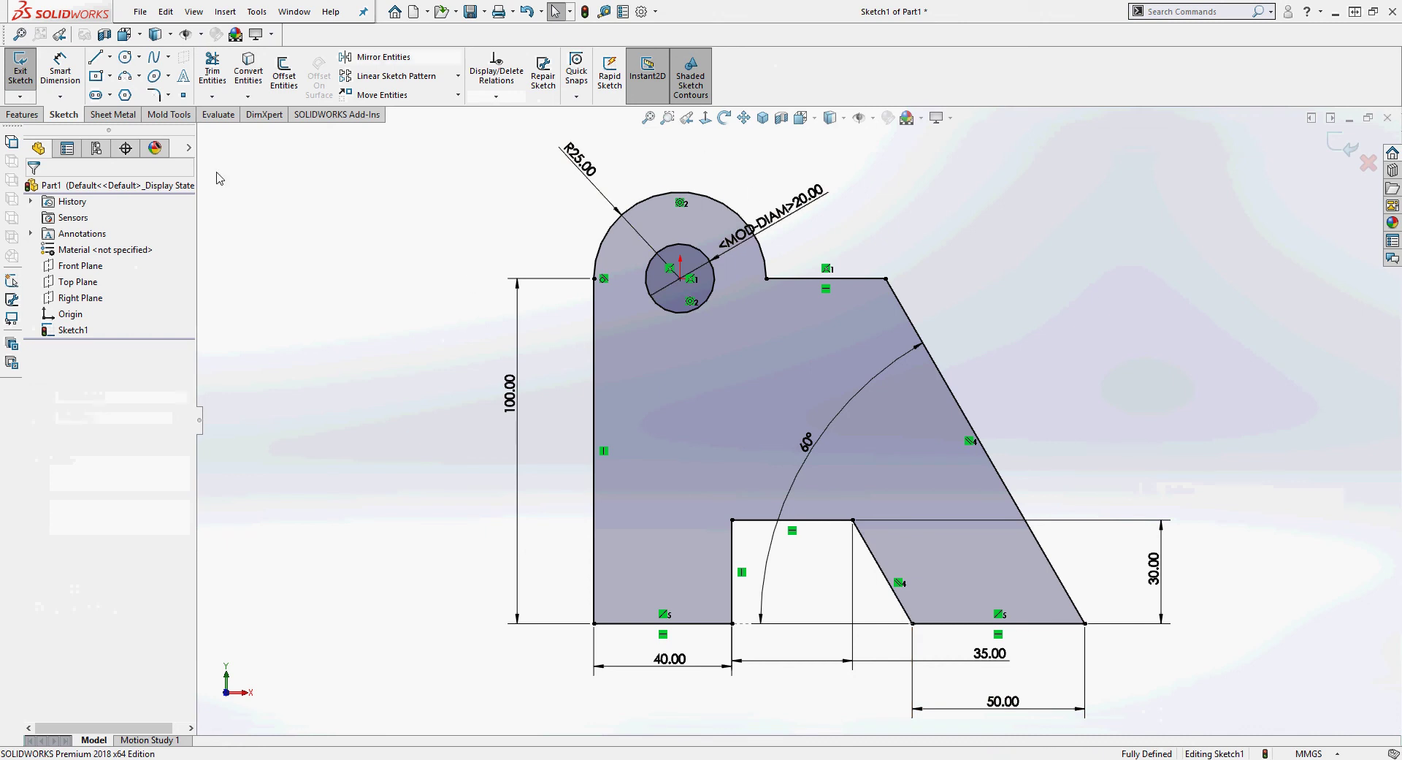
Extrude the bracket sketch Blind 10 mm into Boss-Extrude1 and orbit to inspect the solid
{"action": "left_click", "coordinate": [22, 115]}
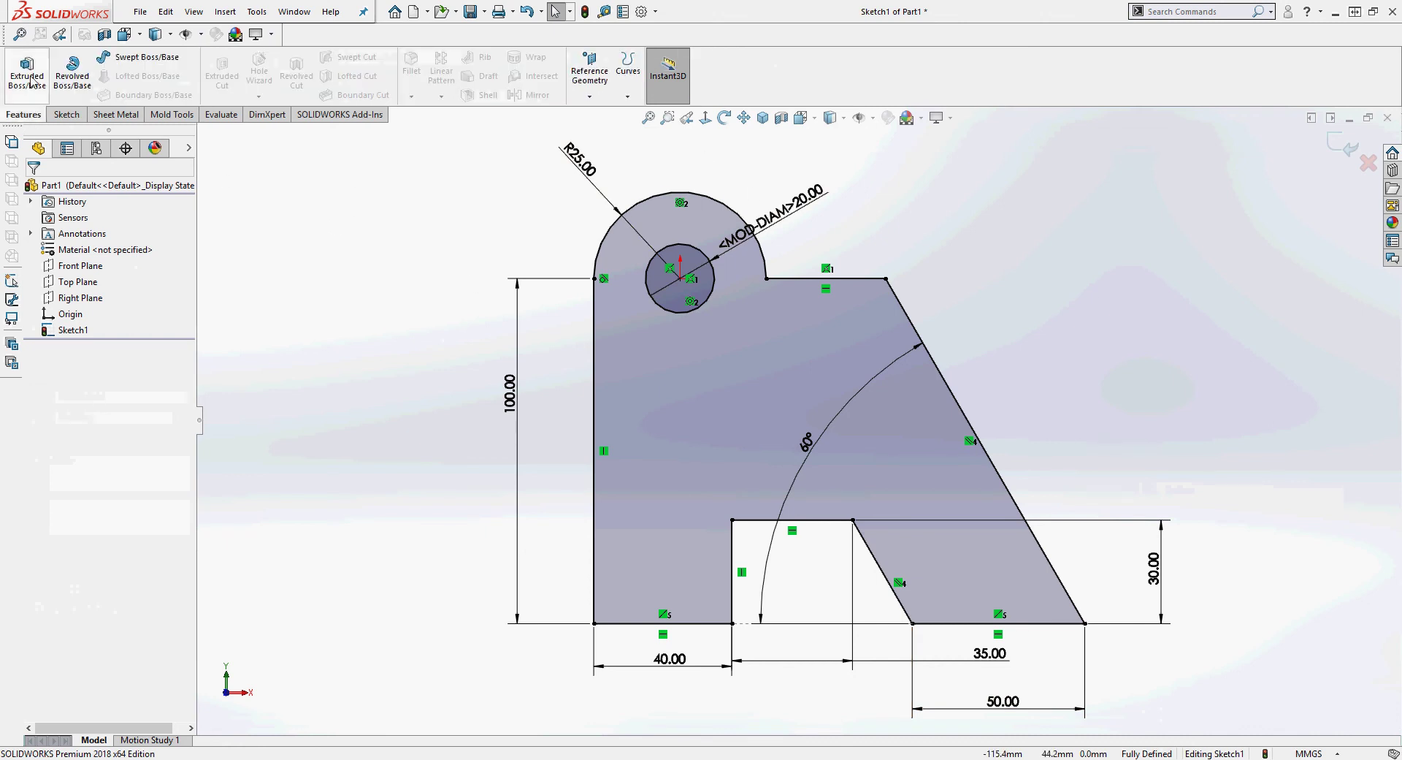
{"action": "left_click", "coordinate": [27, 73]}
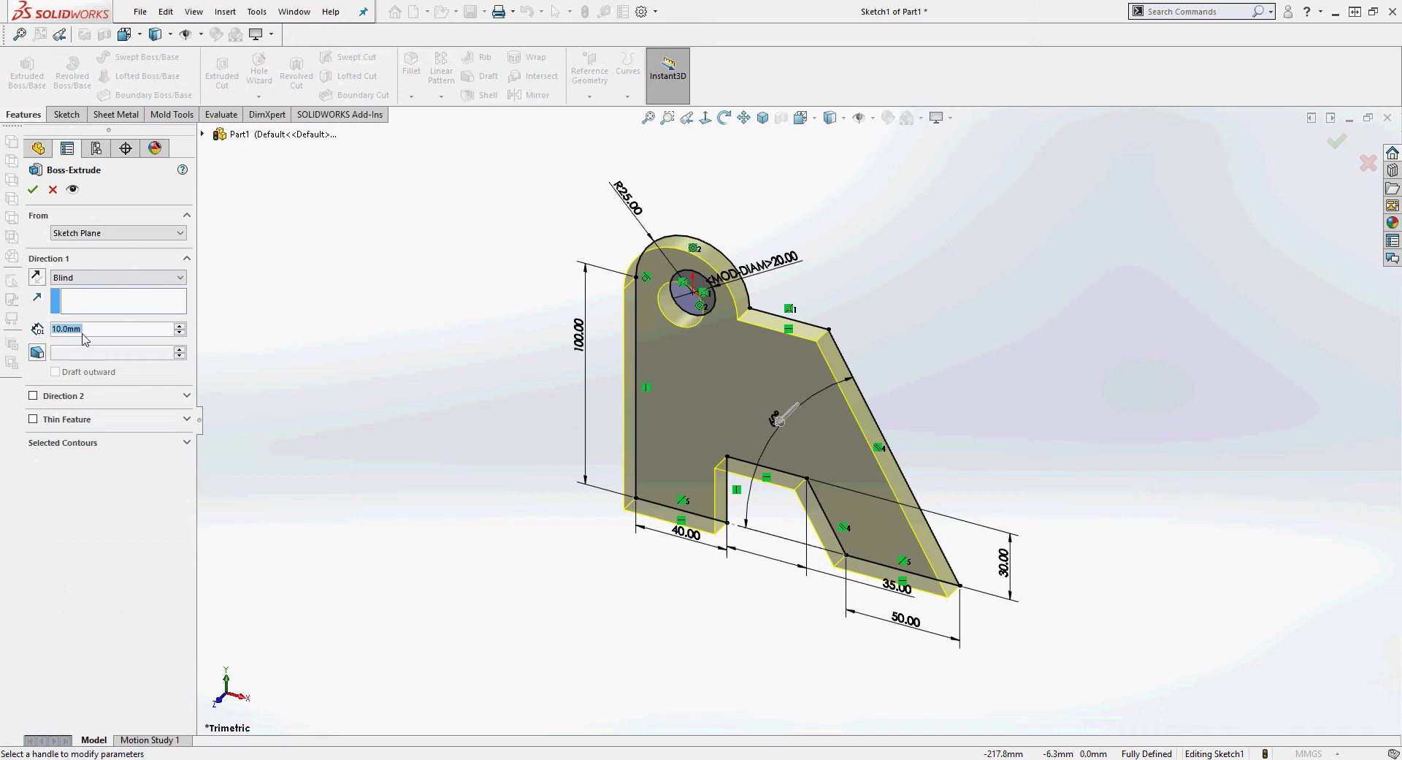
{"action": "left_click", "coordinate": [32, 190]}
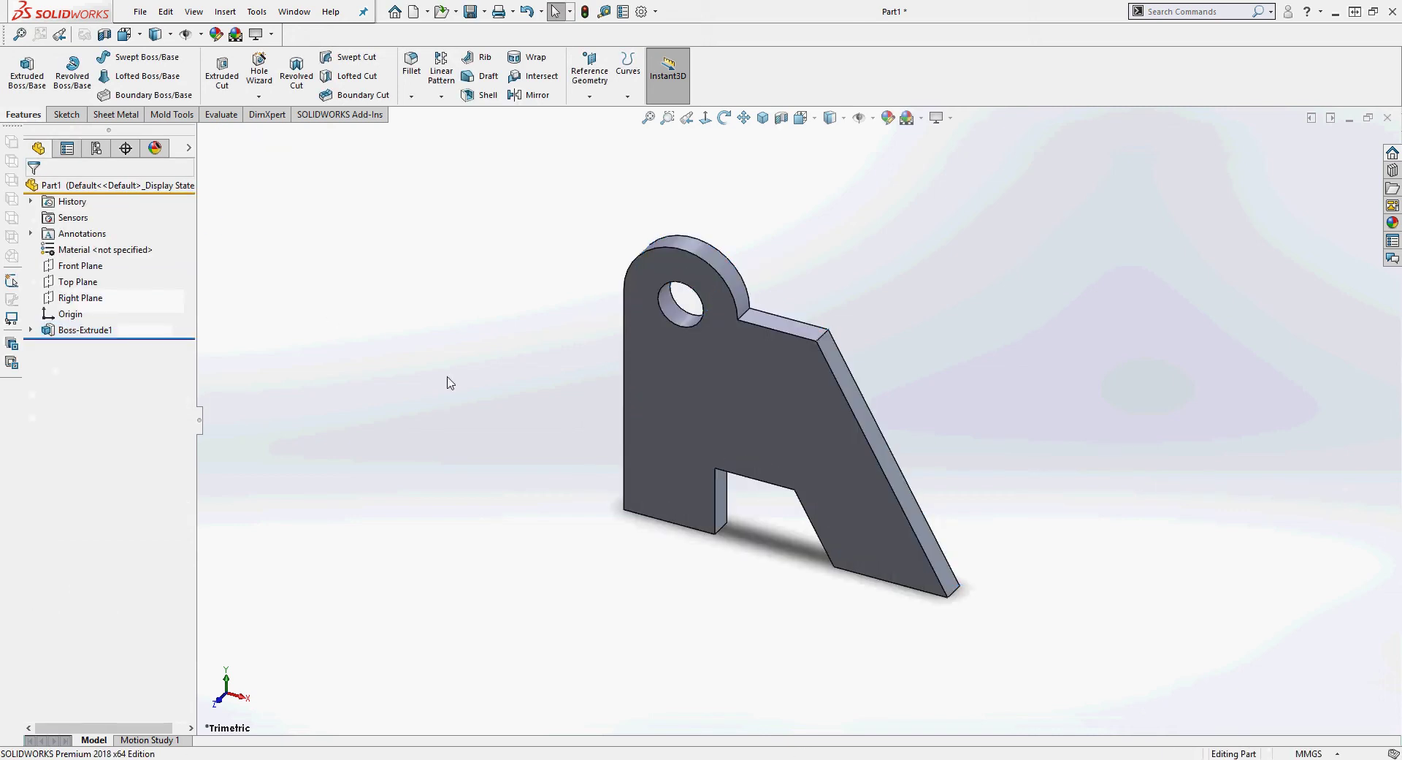
{"action": "middle_click_drag", "start_coordinate": [448, 385], "coordinate": [454, 337]}
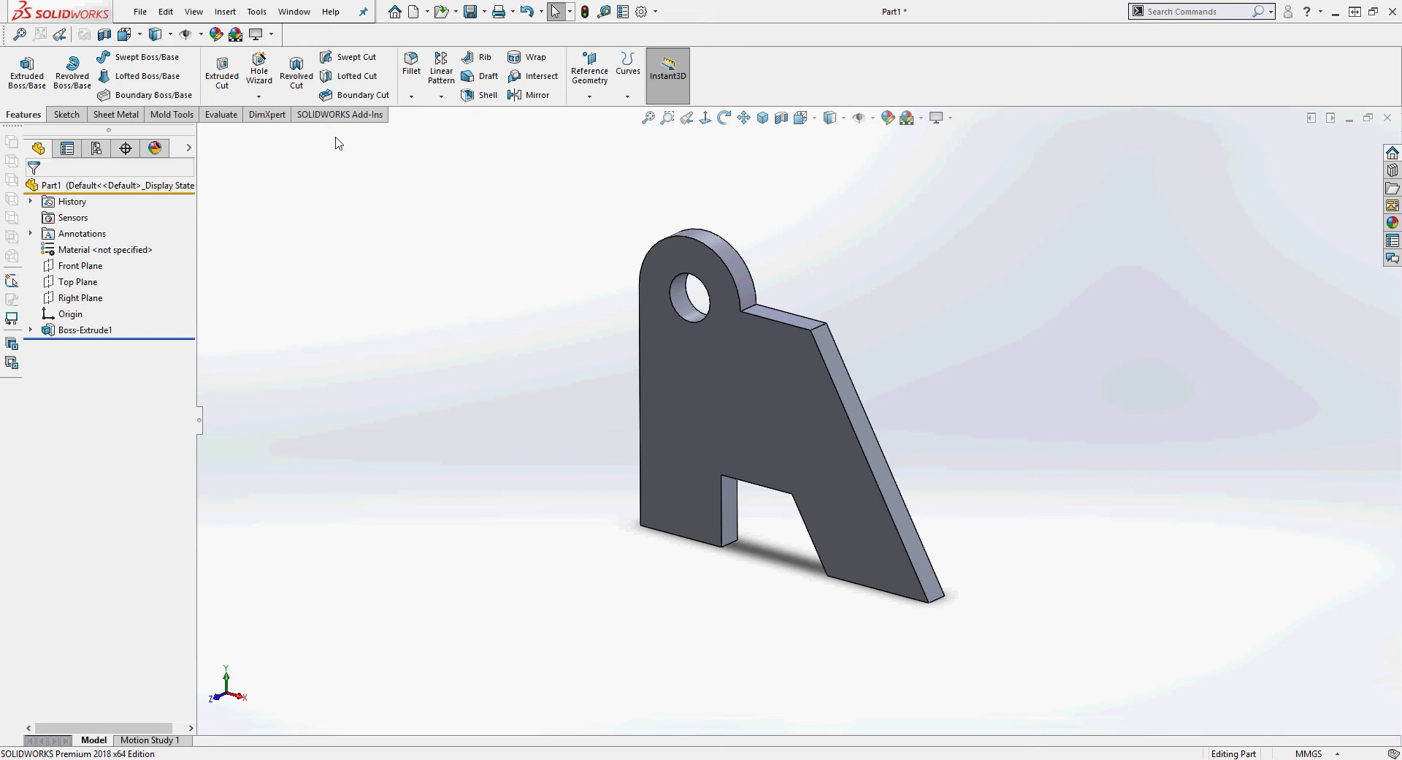
Open the New SOLIDWORKS Document dialog from the quick access toolbar's New dropdown
{"action": "left_click", "coordinate": [140, 11]}
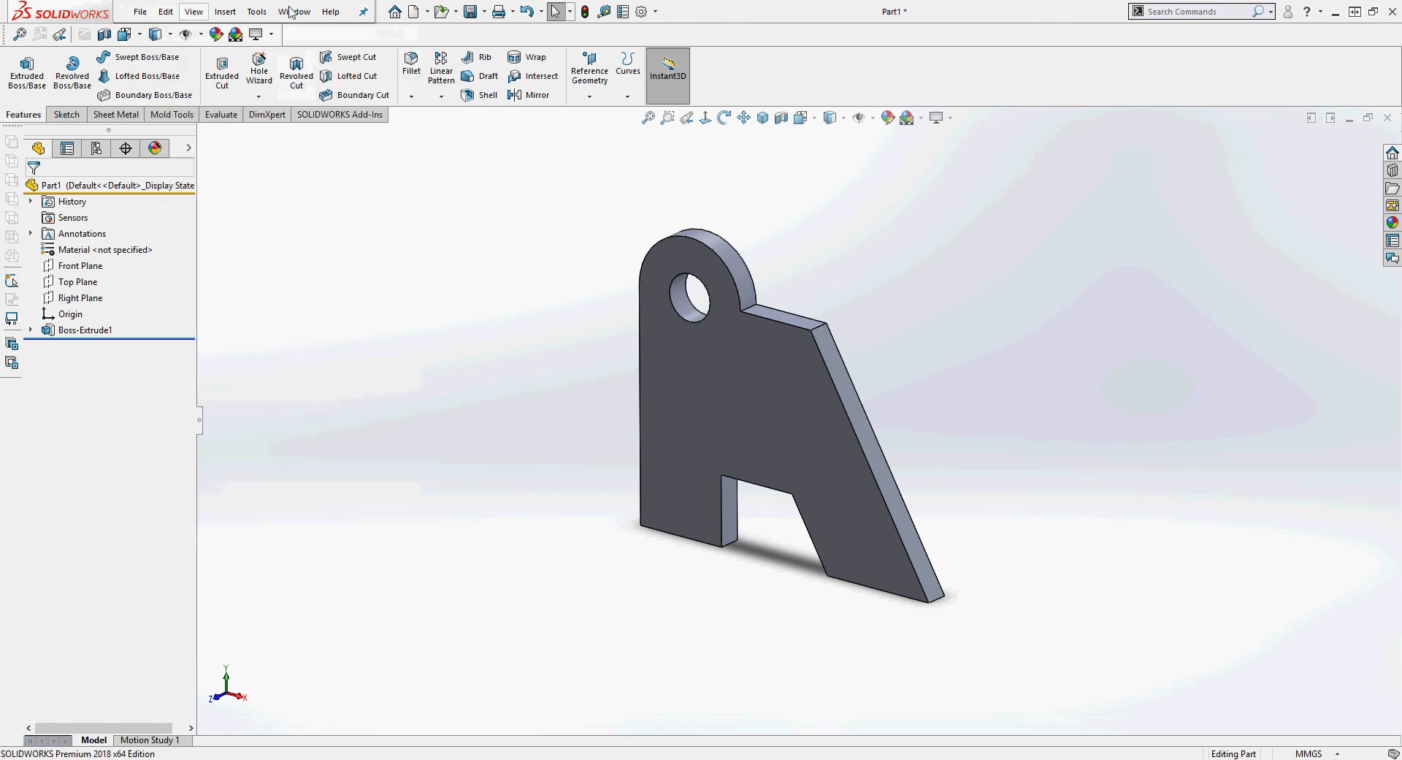
{"action": "left_click", "coordinate": [140, 11]}
{"action": "left_click", "coordinate": [140, 12]}
{"action": "left_click", "coordinate": [140, 12]}
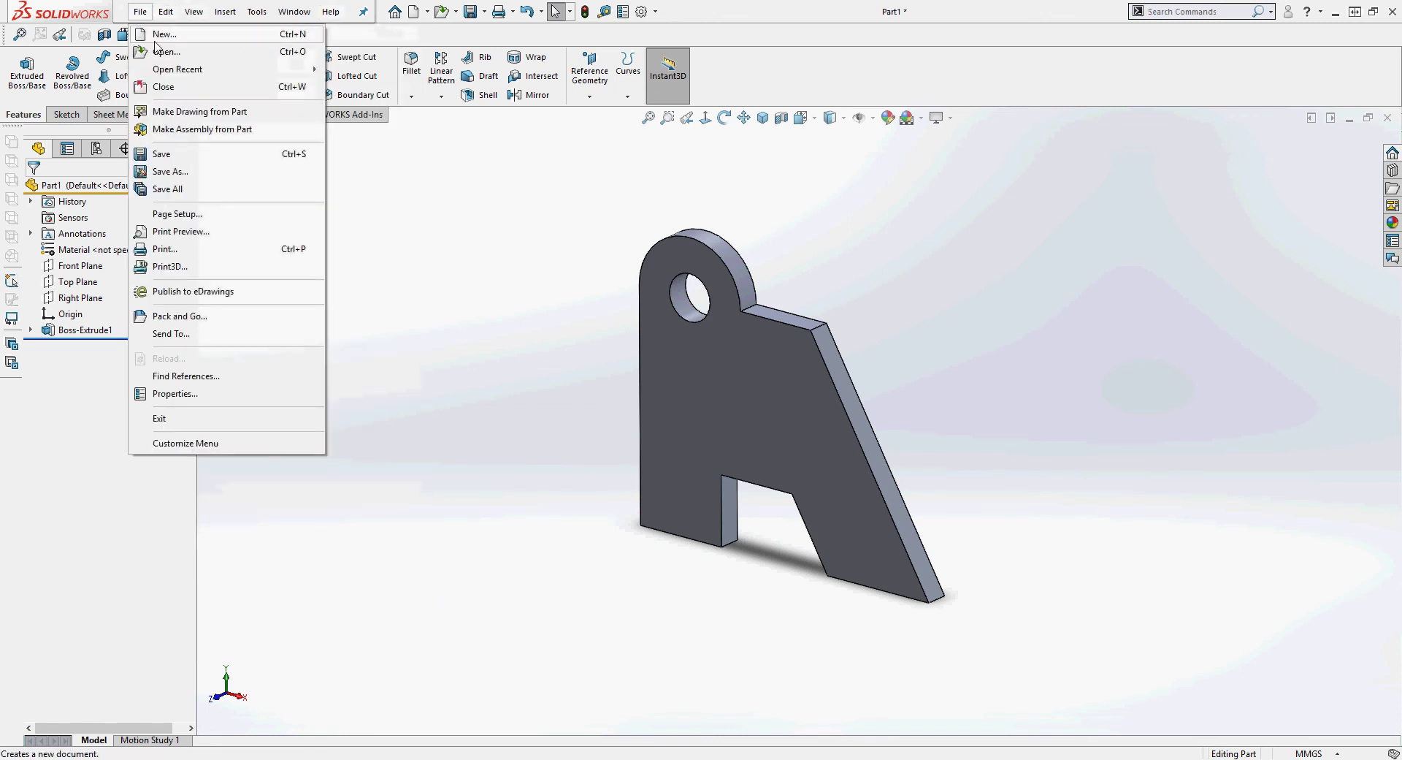
{"action": "left_click", "coordinate": [428, 12]}
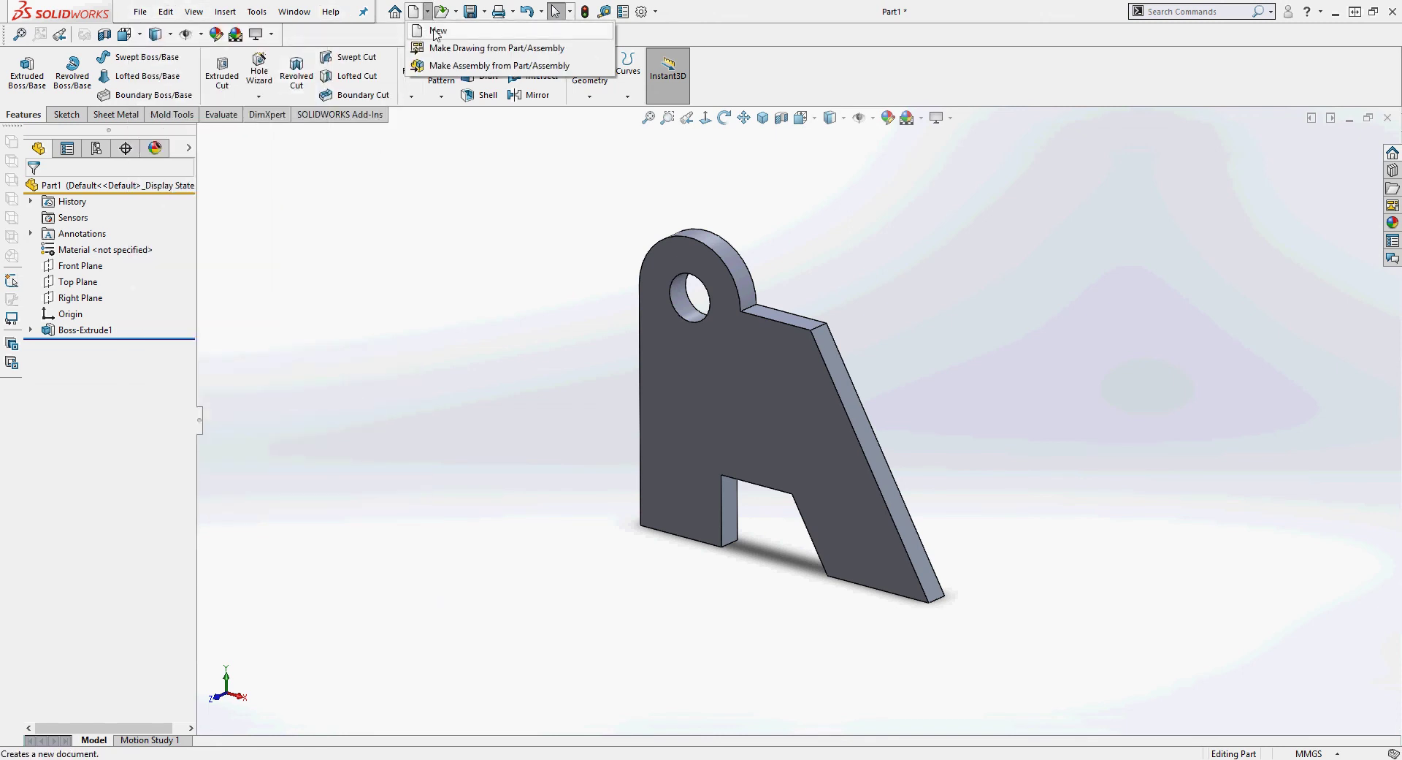
{"action": "left_click", "coordinate": [437, 32]}
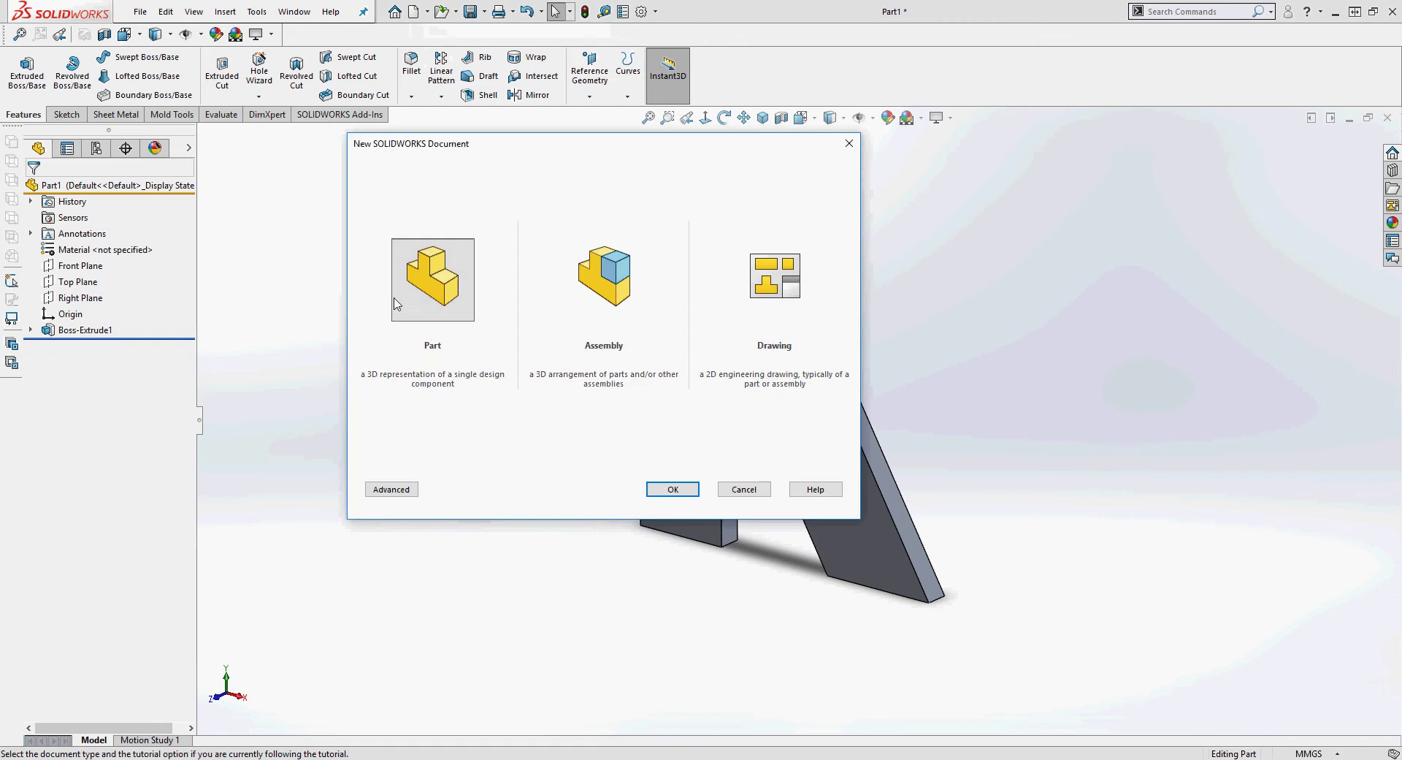
Create the blank part Part2 and begin Sketch1 on its Front Plane
{"action": "left_click", "coordinate": [668, 487]}
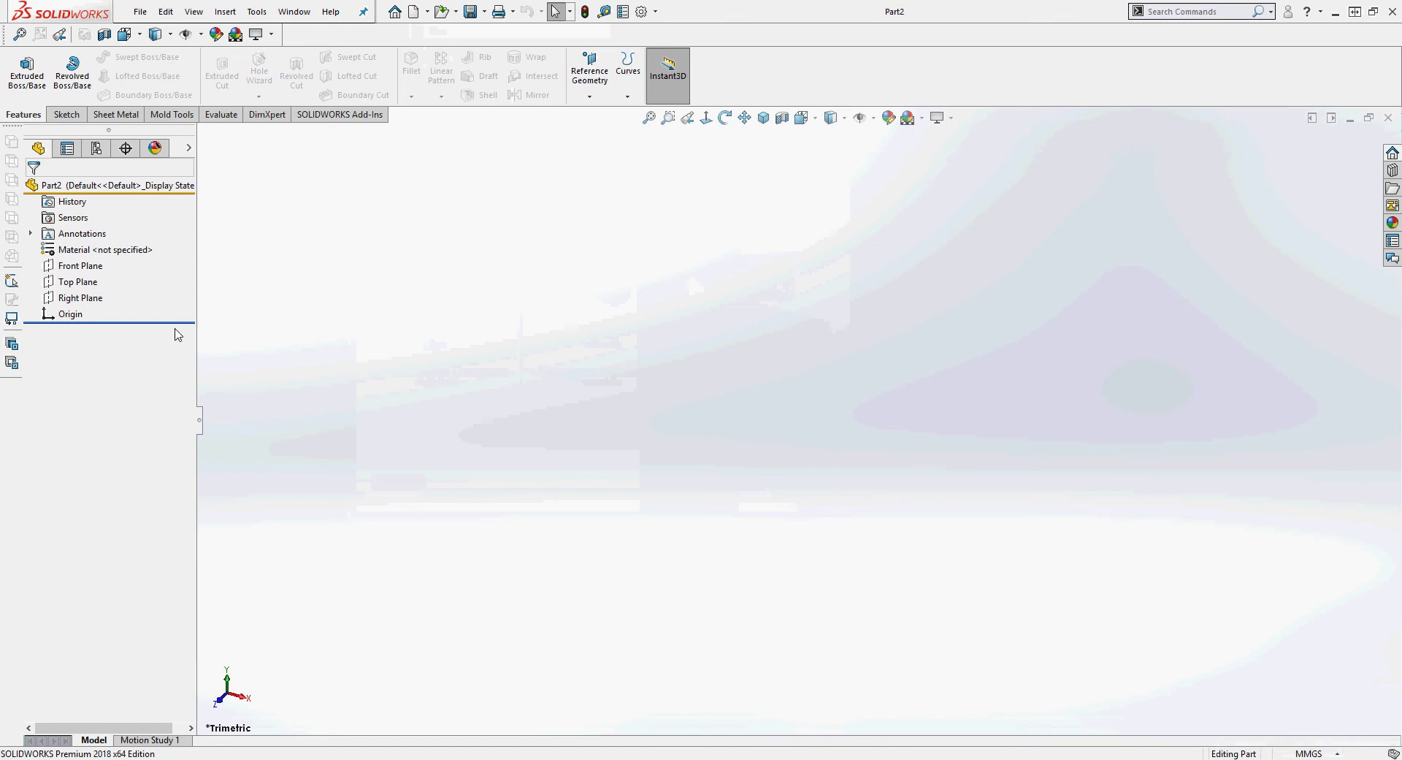
{"action": "left_click", "coordinate": [49, 267]}
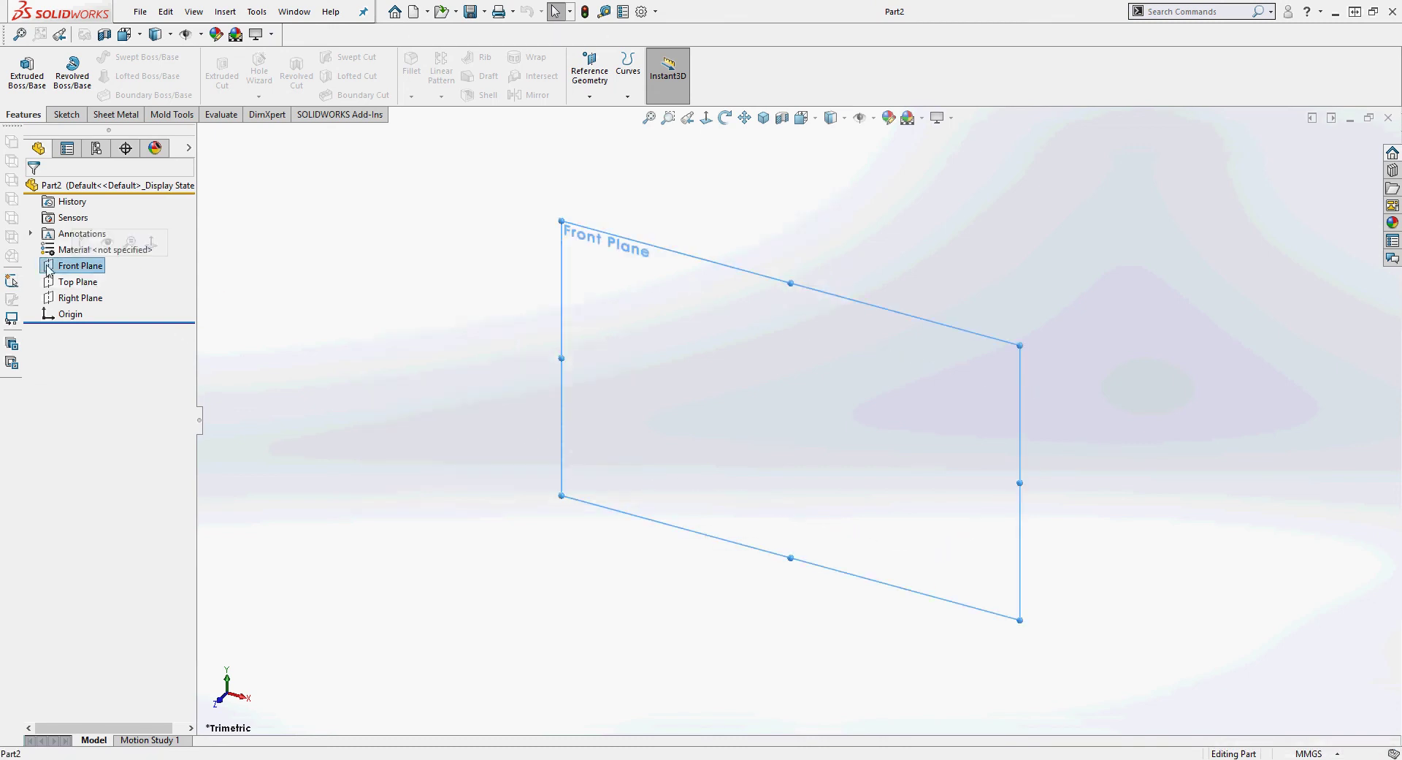
{"action": "left_click", "coordinate": [85, 242]}
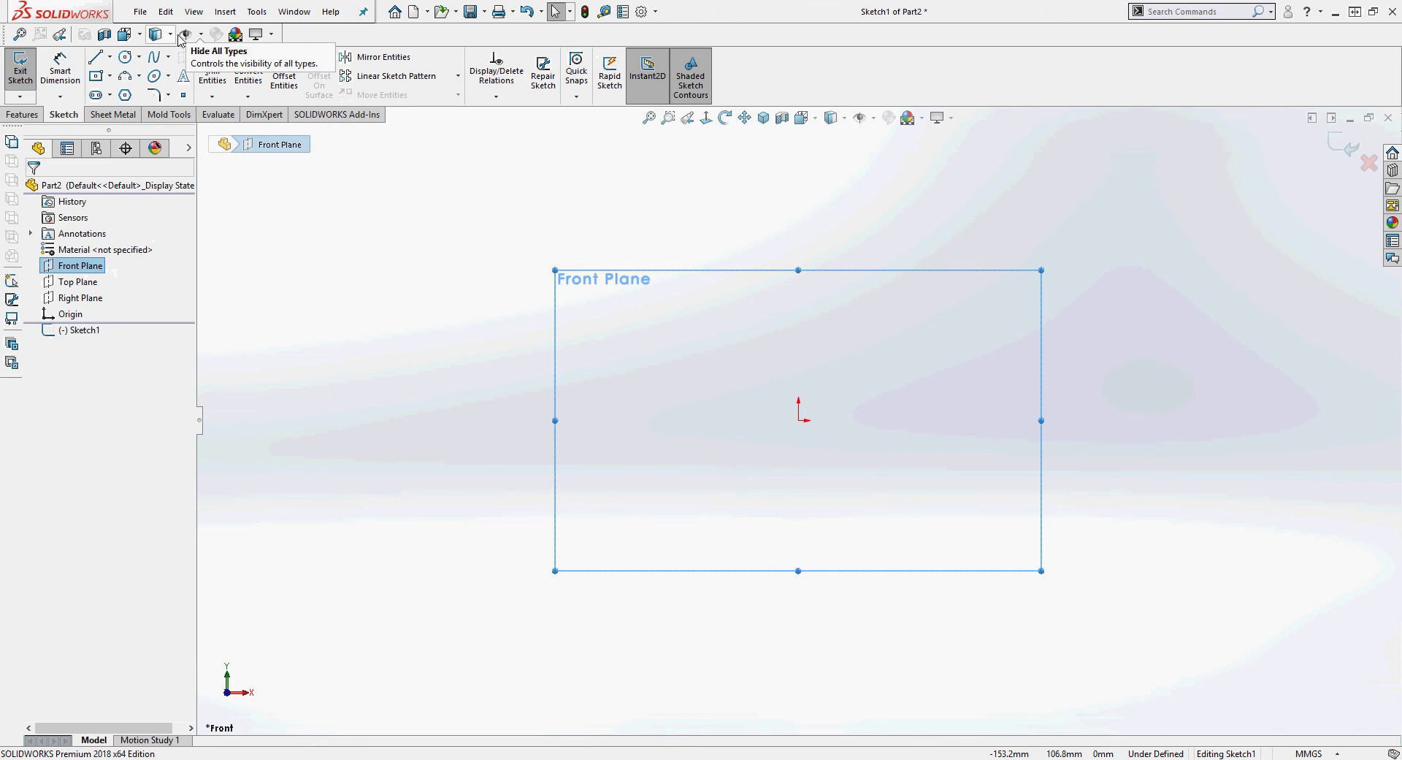
Draw a small hole circle and start the line outline down the lower-left side
{"action": "left_click", "coordinate": [126, 56]}
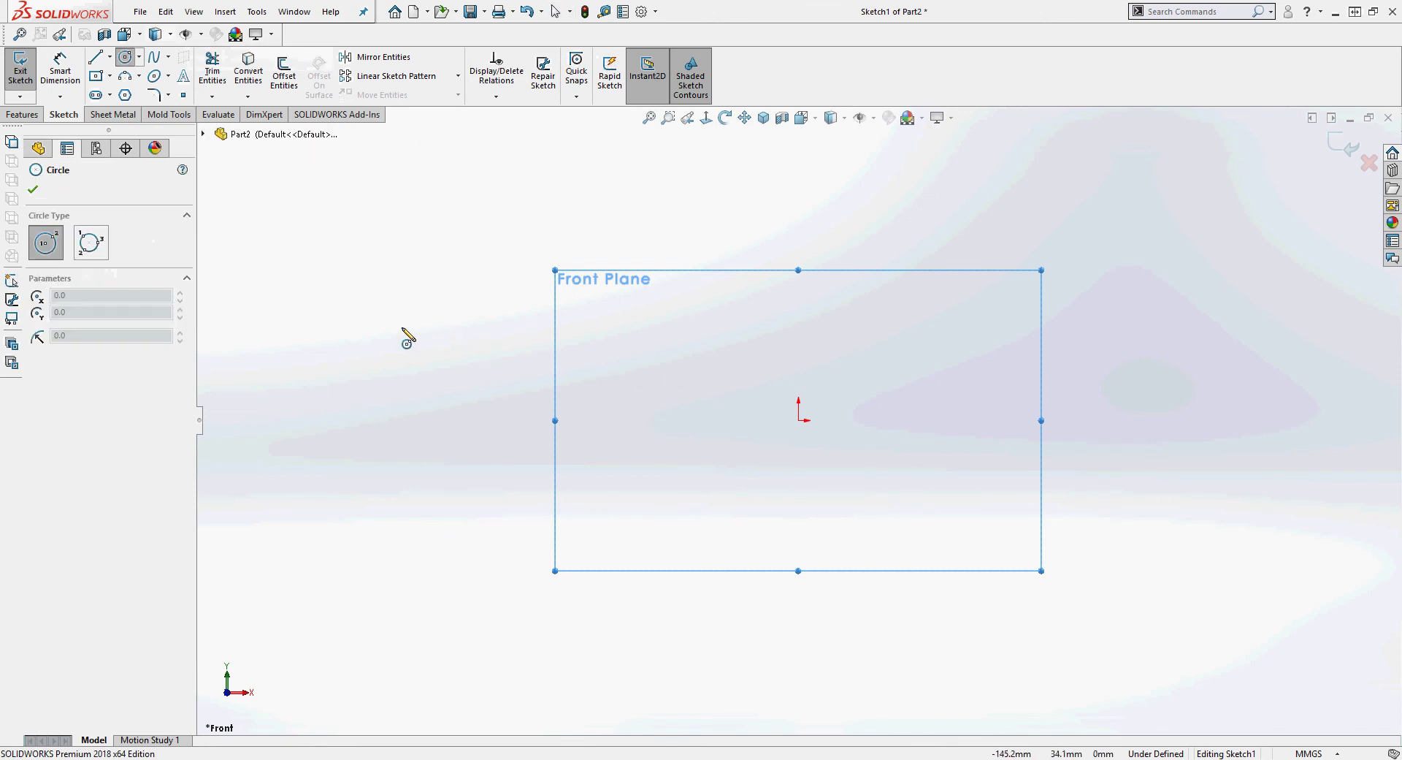
{"action": "left_click_drag", "start_coordinate": [395, 324], "coordinate": [418, 309]}
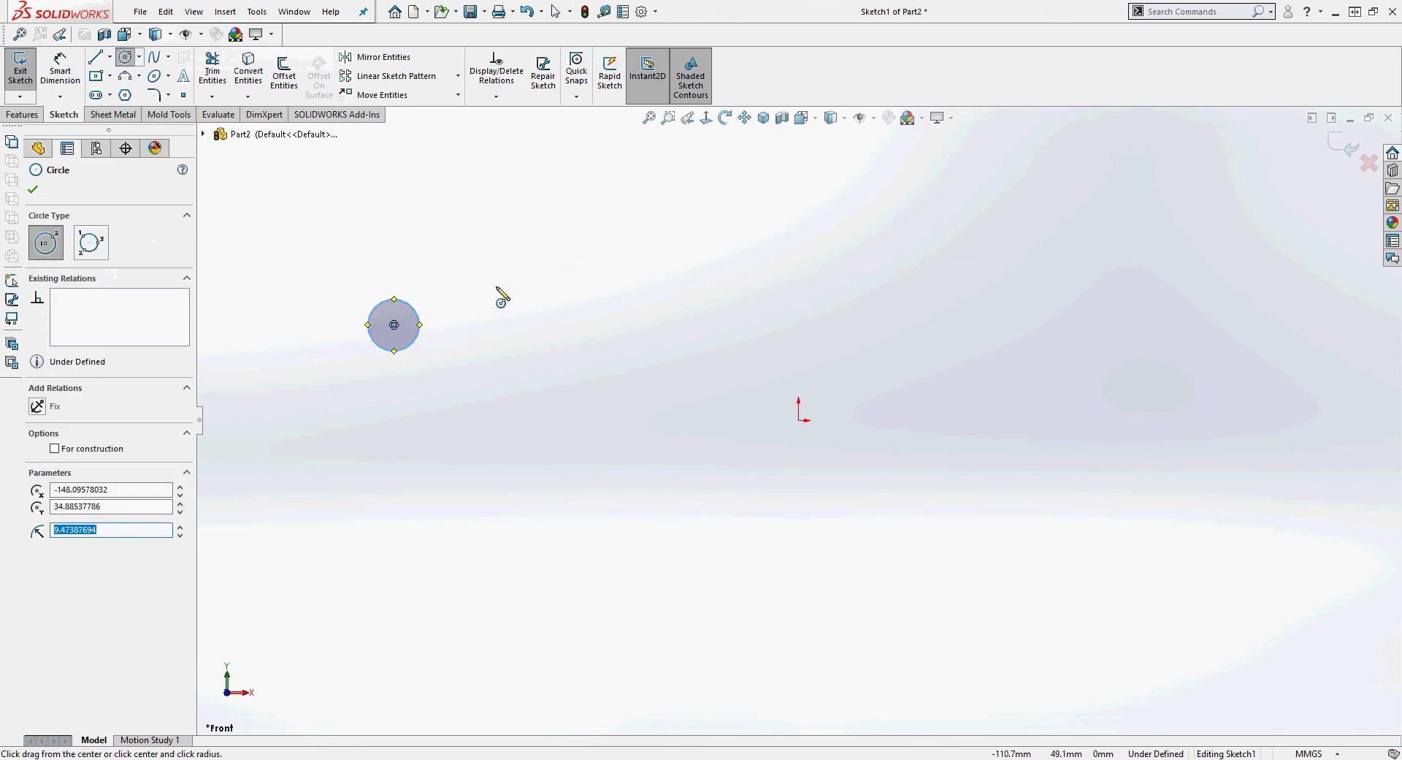
{"action": "key", "text": "l"}
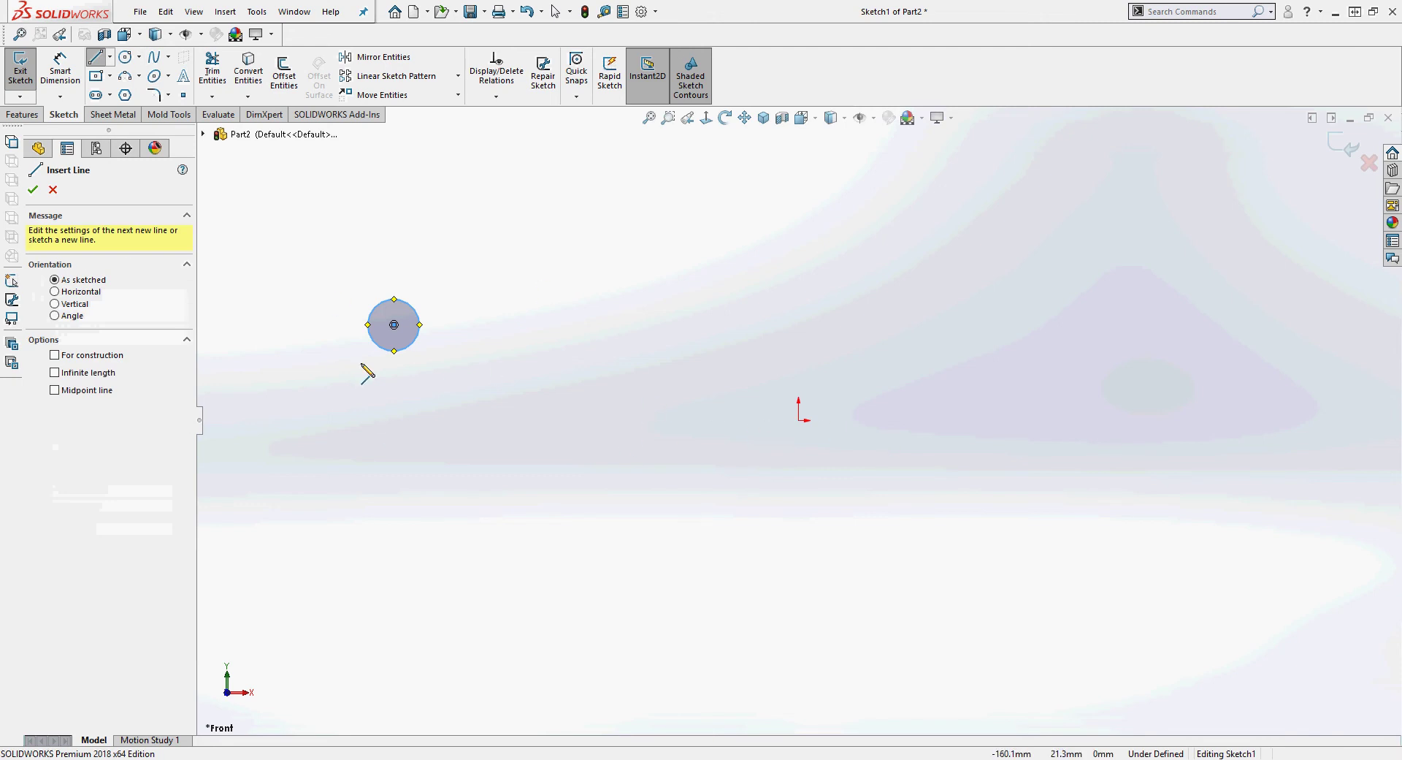
{"action": "left_click", "coordinate": [301, 336]}
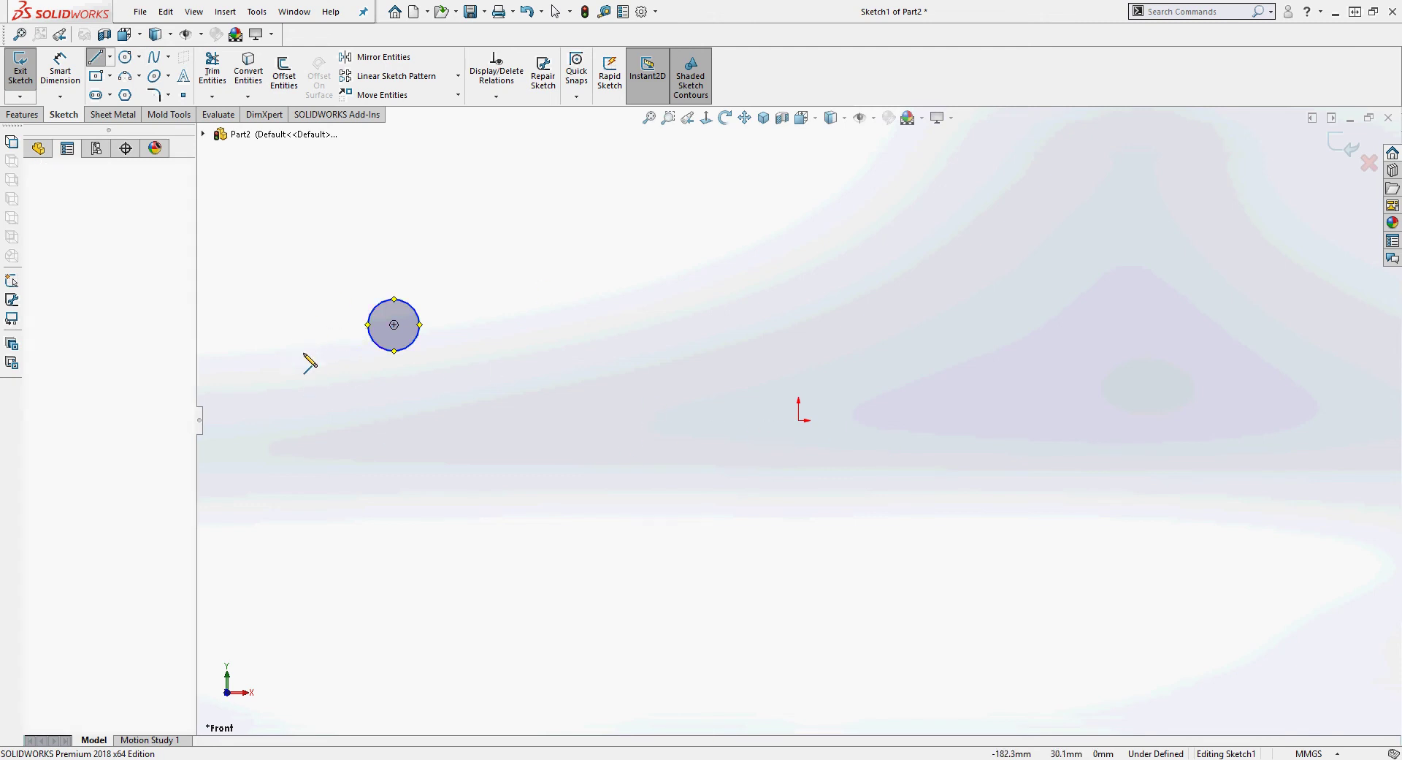
{"action": "left_click", "coordinate": [250, 528]}
{"action": "left_click", "coordinate": [419, 654]}
{"action": "left_click", "coordinate": [385, 503]}
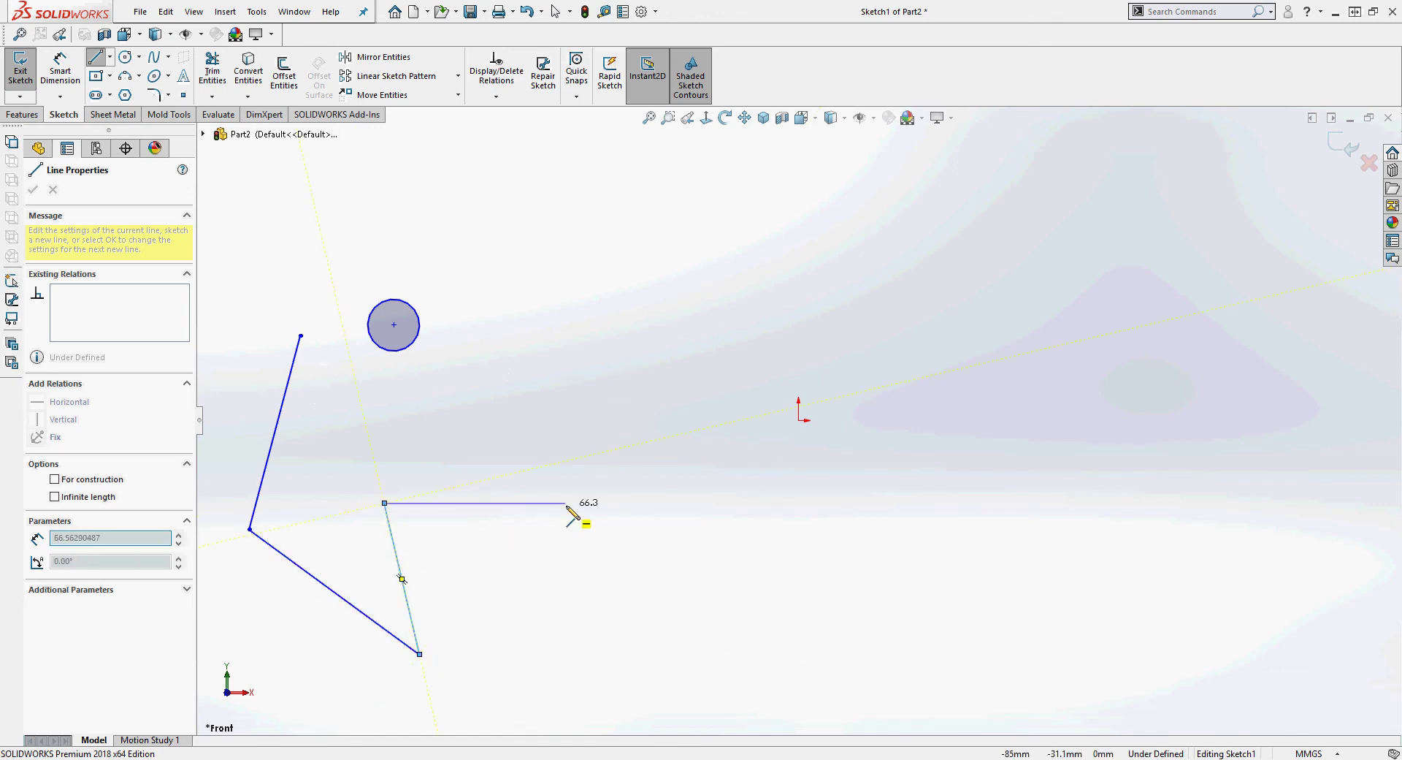
Continue the line chain around the right side of the bracket, then end it
{"action": "left_click", "coordinate": [539, 455]}
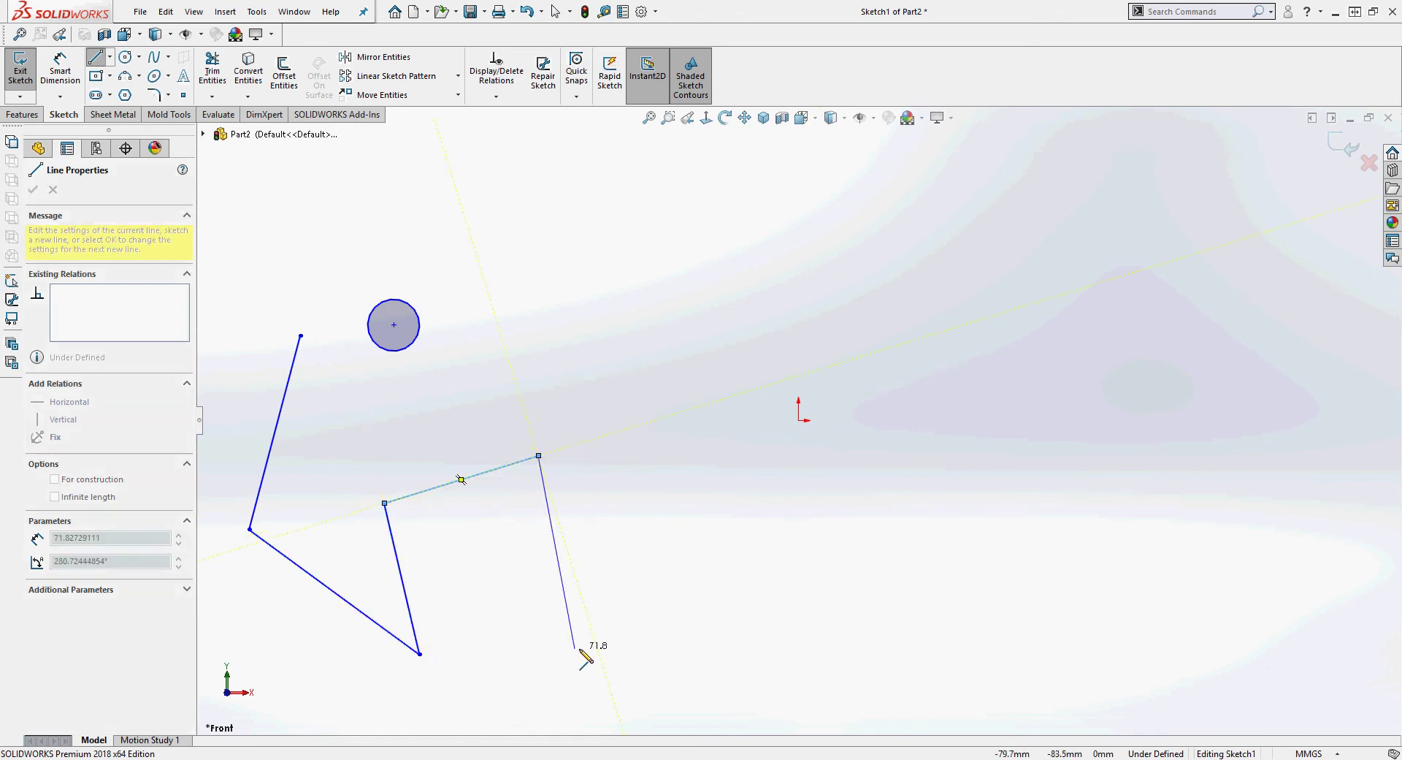
{"action": "left_click", "coordinate": [666, 647]}
{"action": "left_click", "coordinate": [918, 683]}
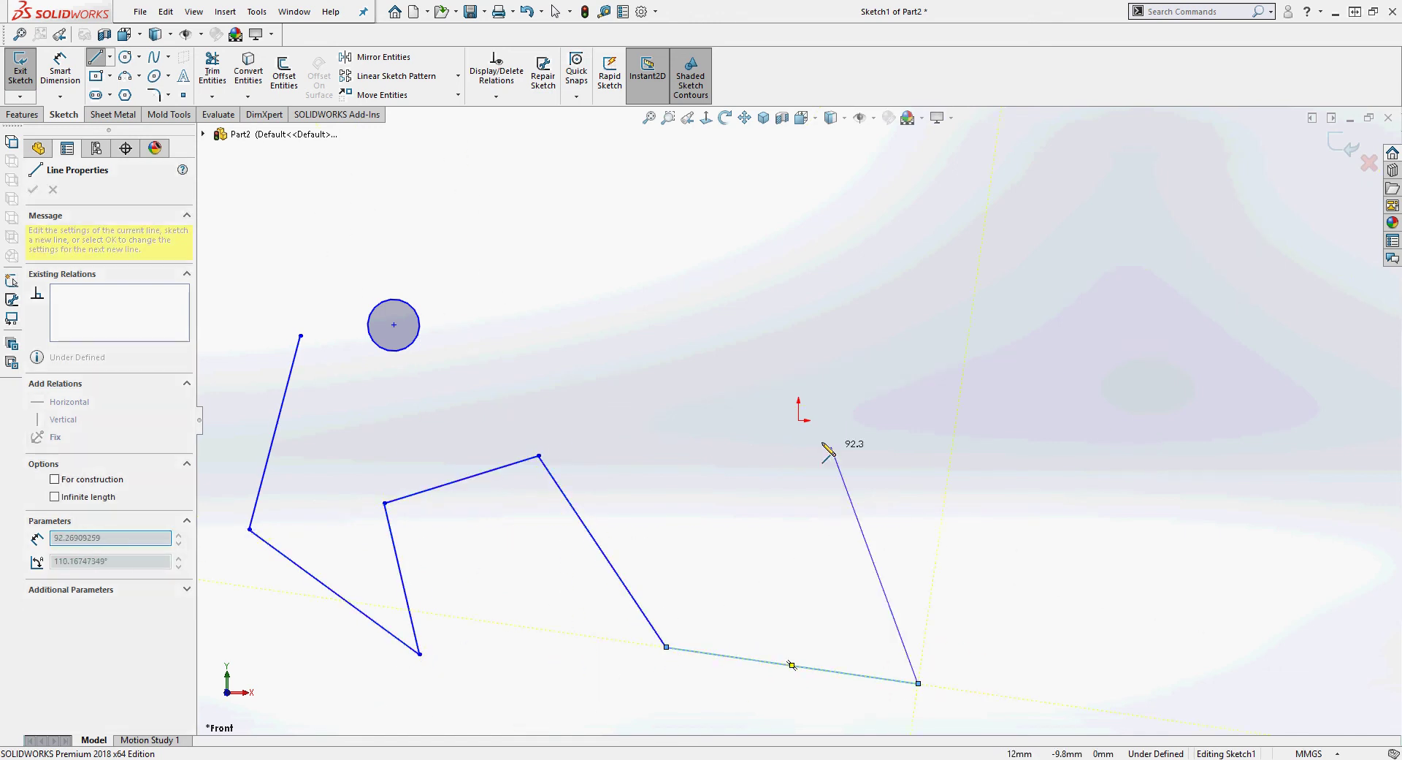
{"action": "left_click", "coordinate": [733, 367]}
{"action": "left_click", "coordinate": [553, 351]}
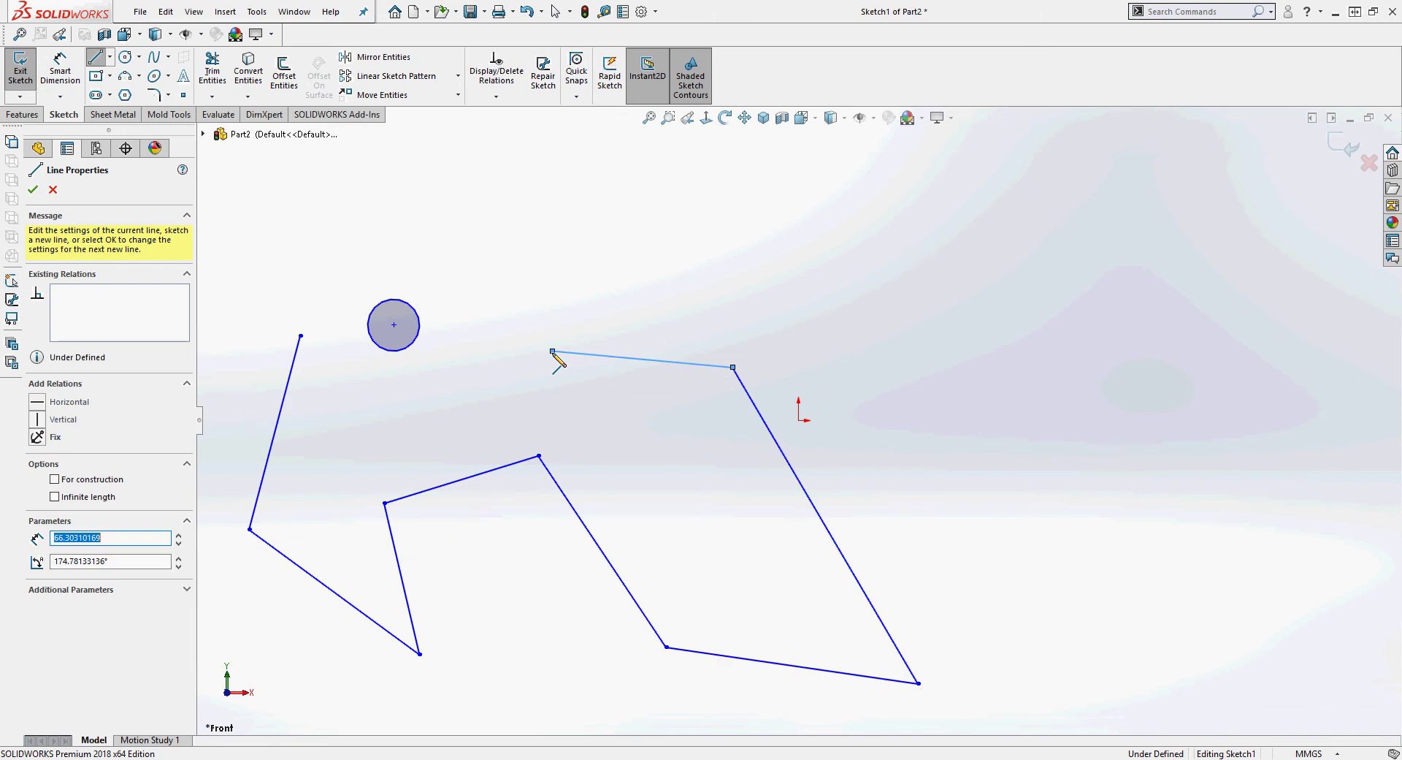
{"action": "right_click", "coordinate": [557, 355]}
{"action": "left_click", "coordinate": [574, 358]}
{"action": "key", "text": "Escape"}
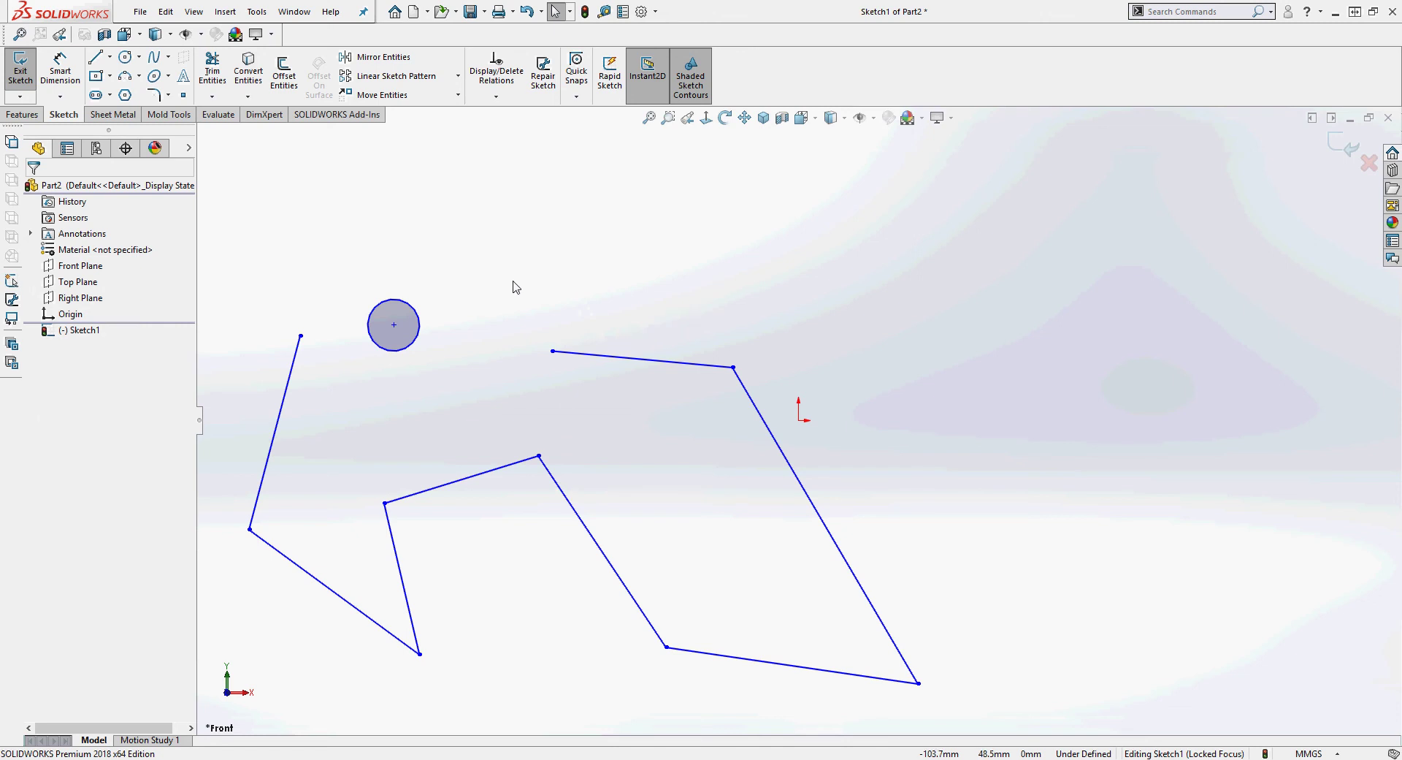
Make the leftmost and middle lines vertical and the lower-left line horizontal
{"action": "left_click", "coordinate": [282, 412]}
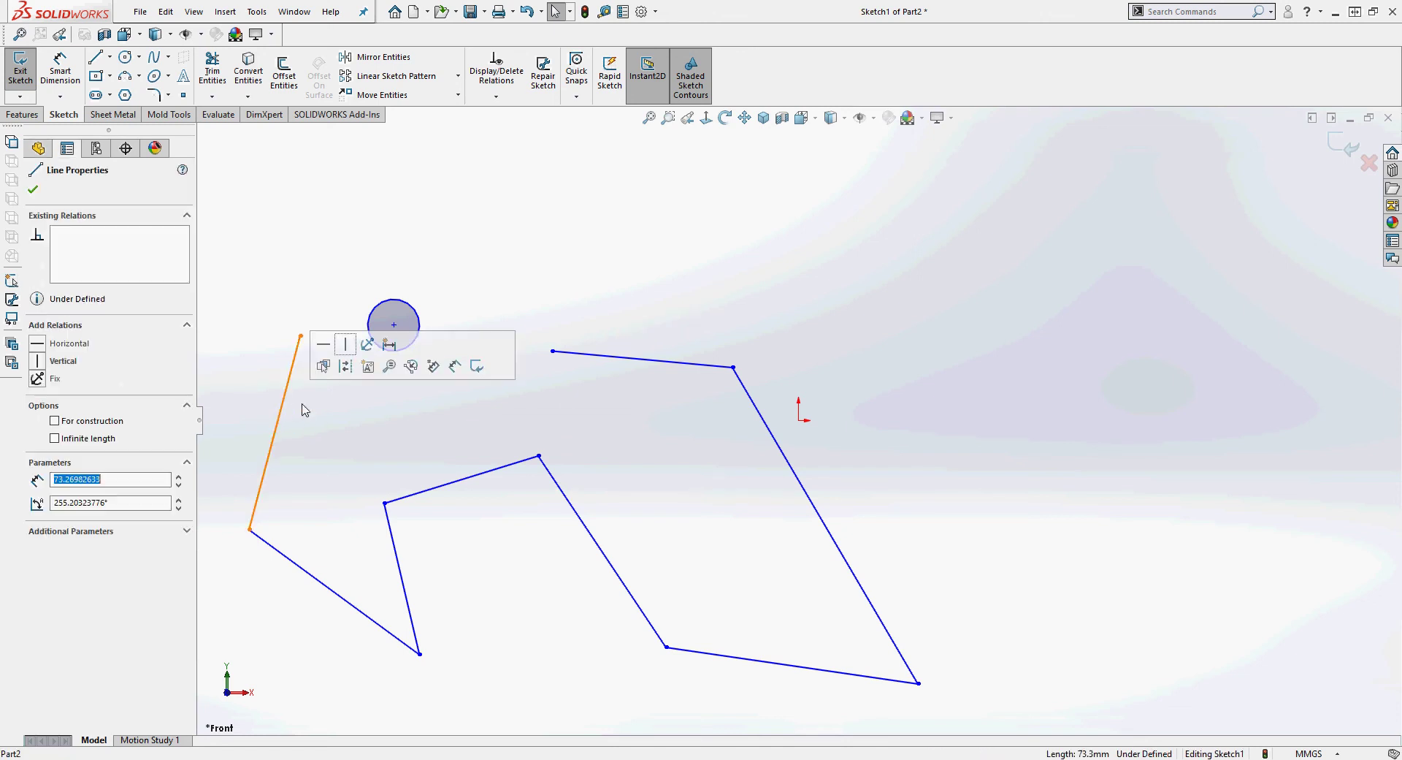
{"action": "left_click", "coordinate": [37, 360]}
{"action": "left_click", "coordinate": [32, 189]}
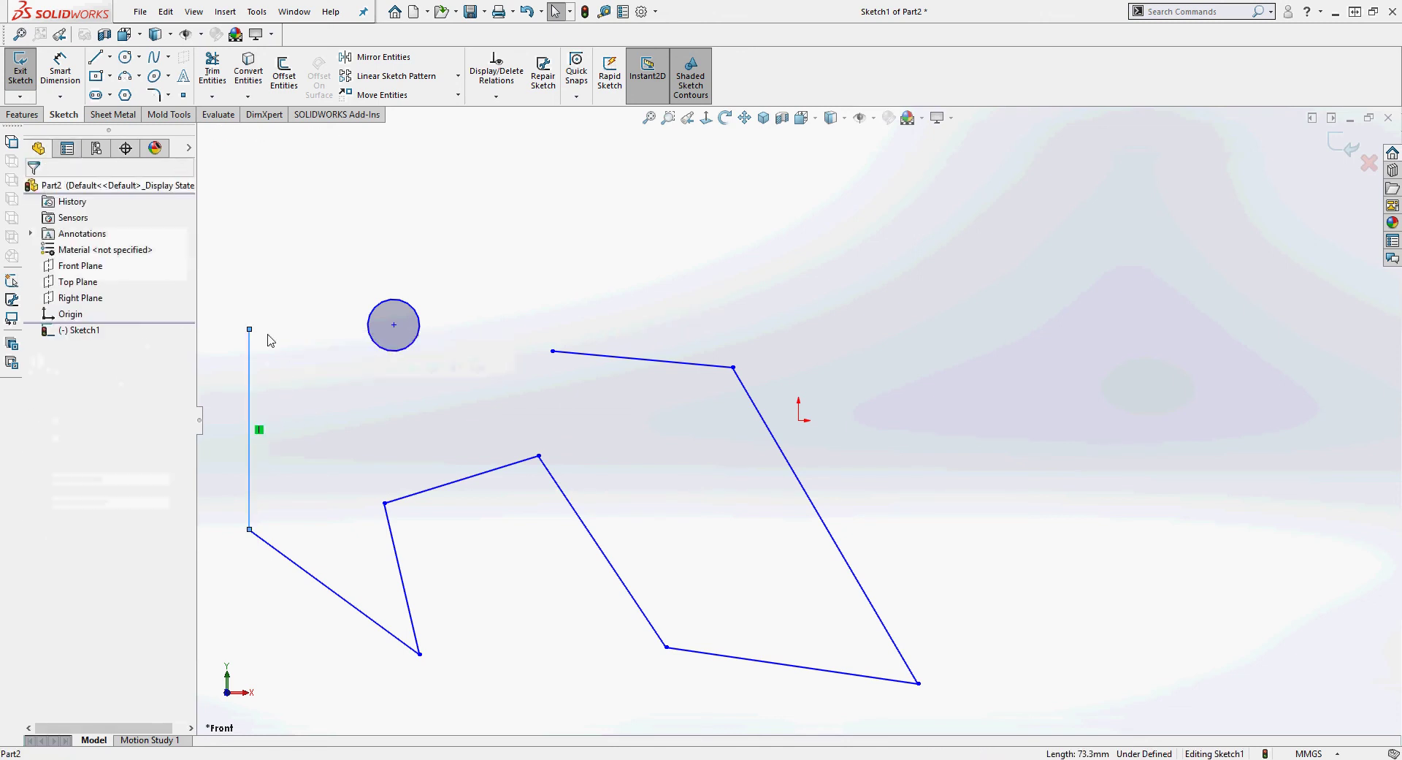
{"action": "left_click", "coordinate": [319, 588]}
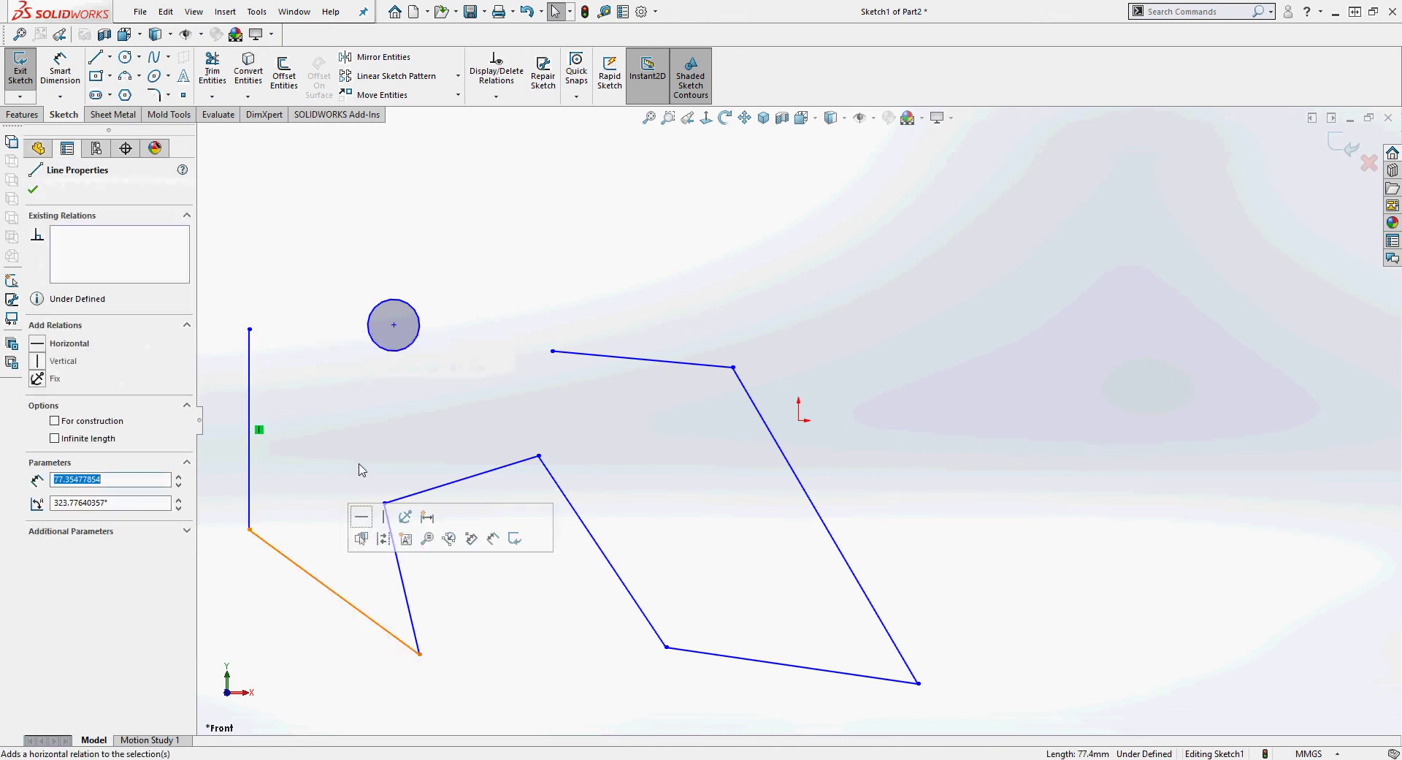
{"action": "left_click", "coordinate": [37, 343]}
{"action": "left_click", "coordinate": [32, 189]}
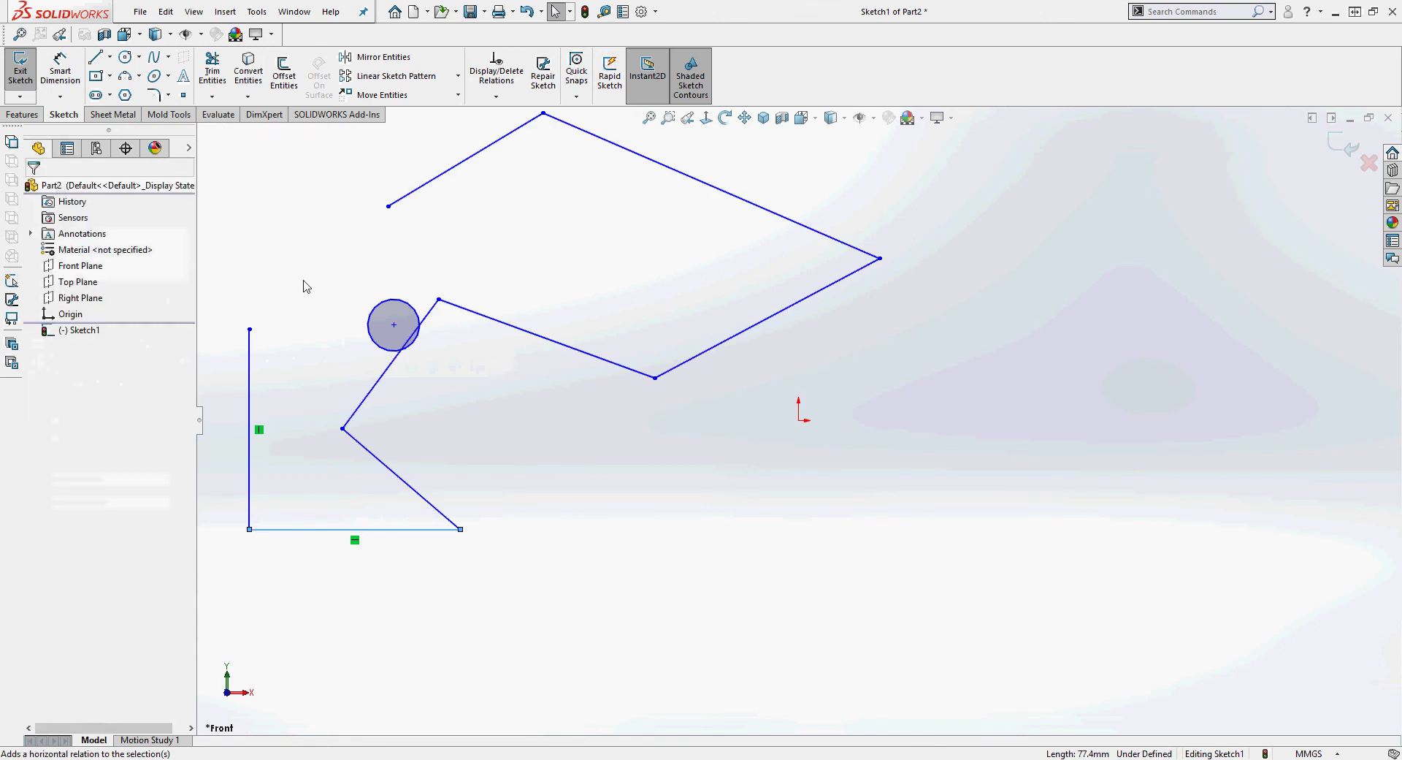
{"action": "left_click", "coordinate": [399, 477]}
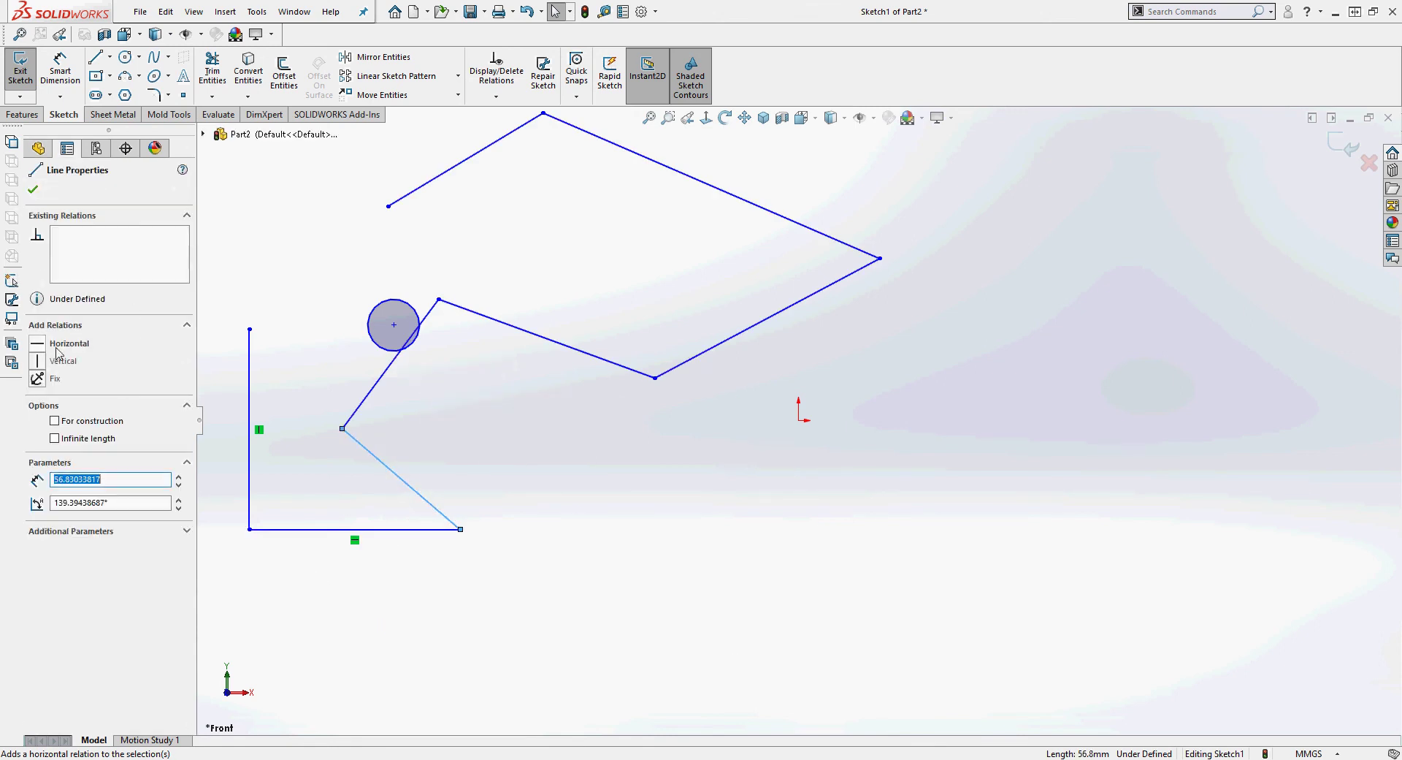
{"action": "left_click", "coordinate": [36, 361]}
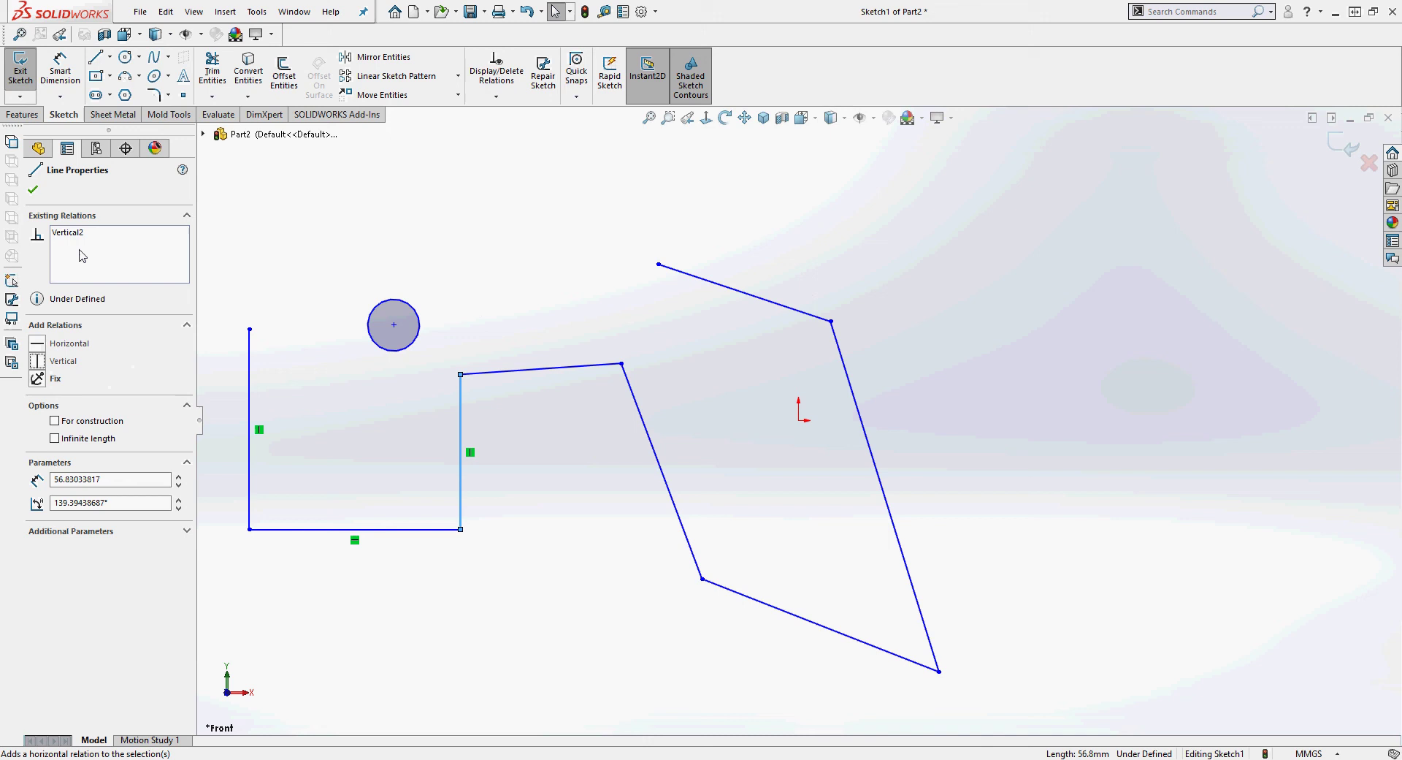
{"action": "left_click", "coordinate": [33, 190]}
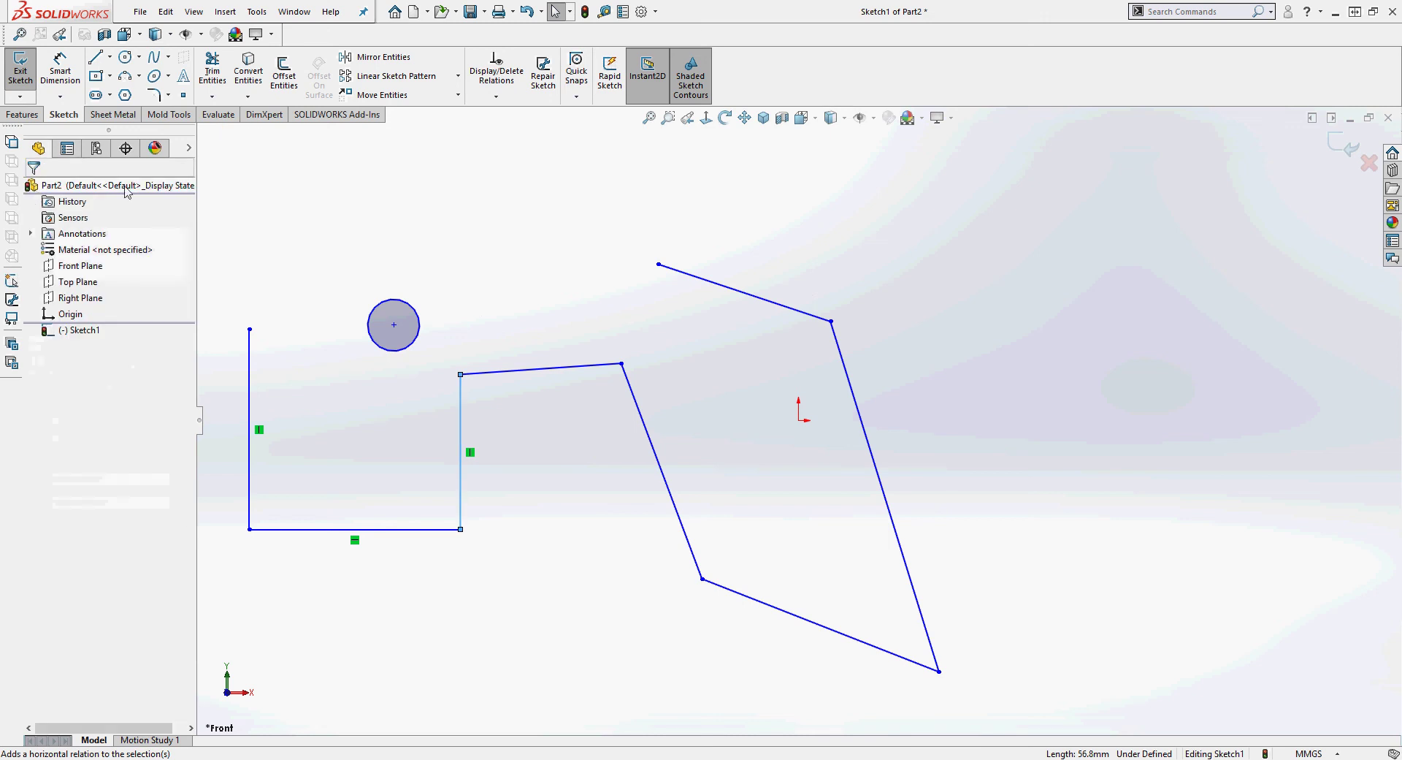
Make the top middle, top-right and bottom lines horizontal
{"action": "left_click", "coordinate": [511, 371]}
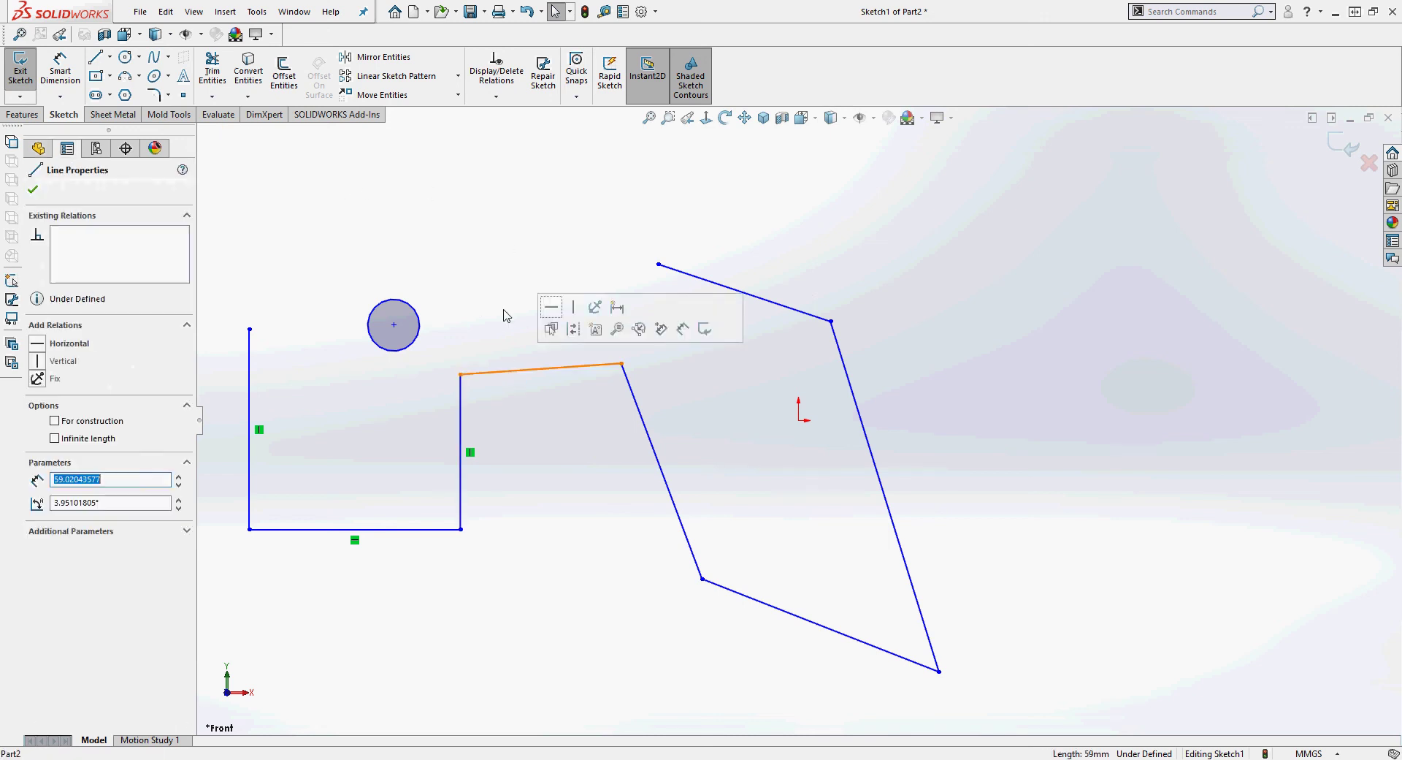
{"action": "left_click", "coordinate": [38, 345]}
{"action": "left_click", "coordinate": [33, 189]}
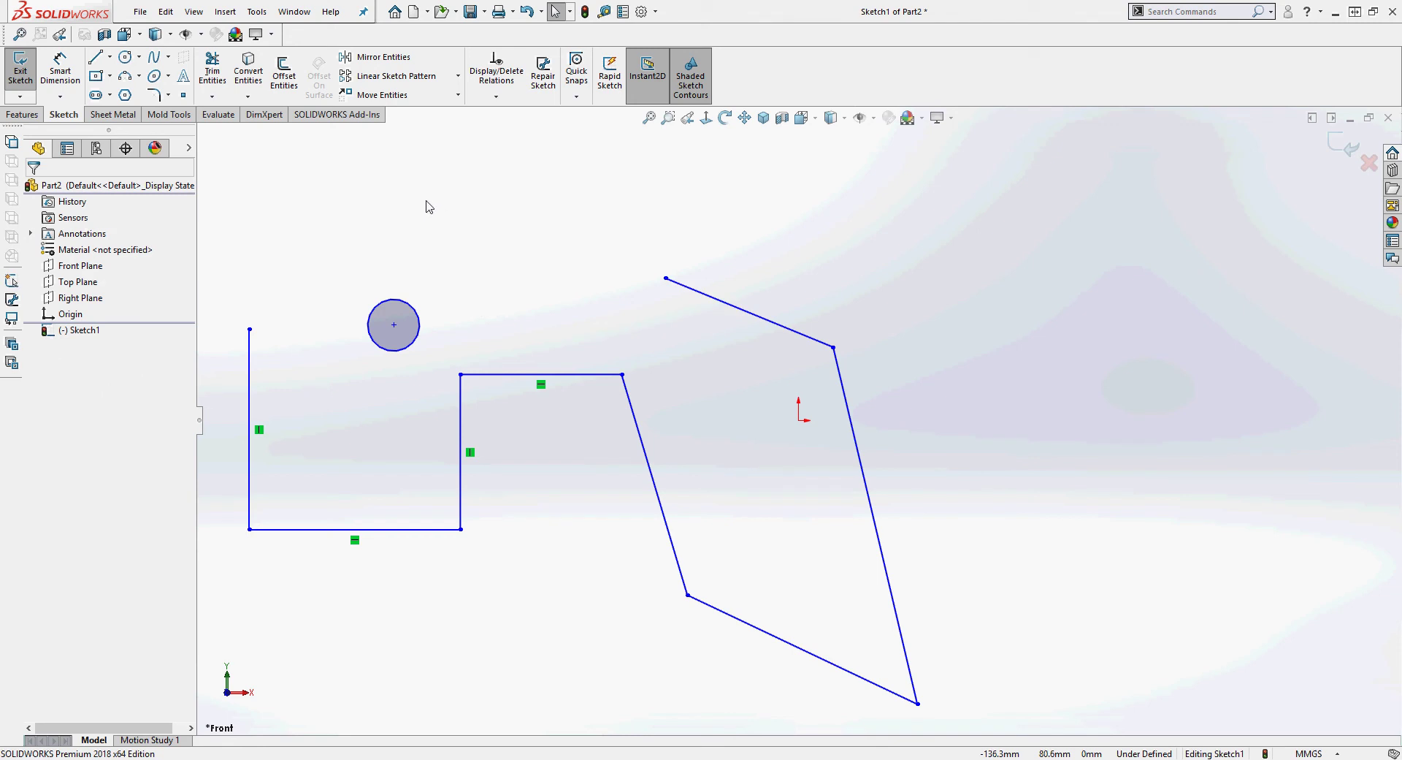
{"action": "left_click", "coordinate": [756, 316]}
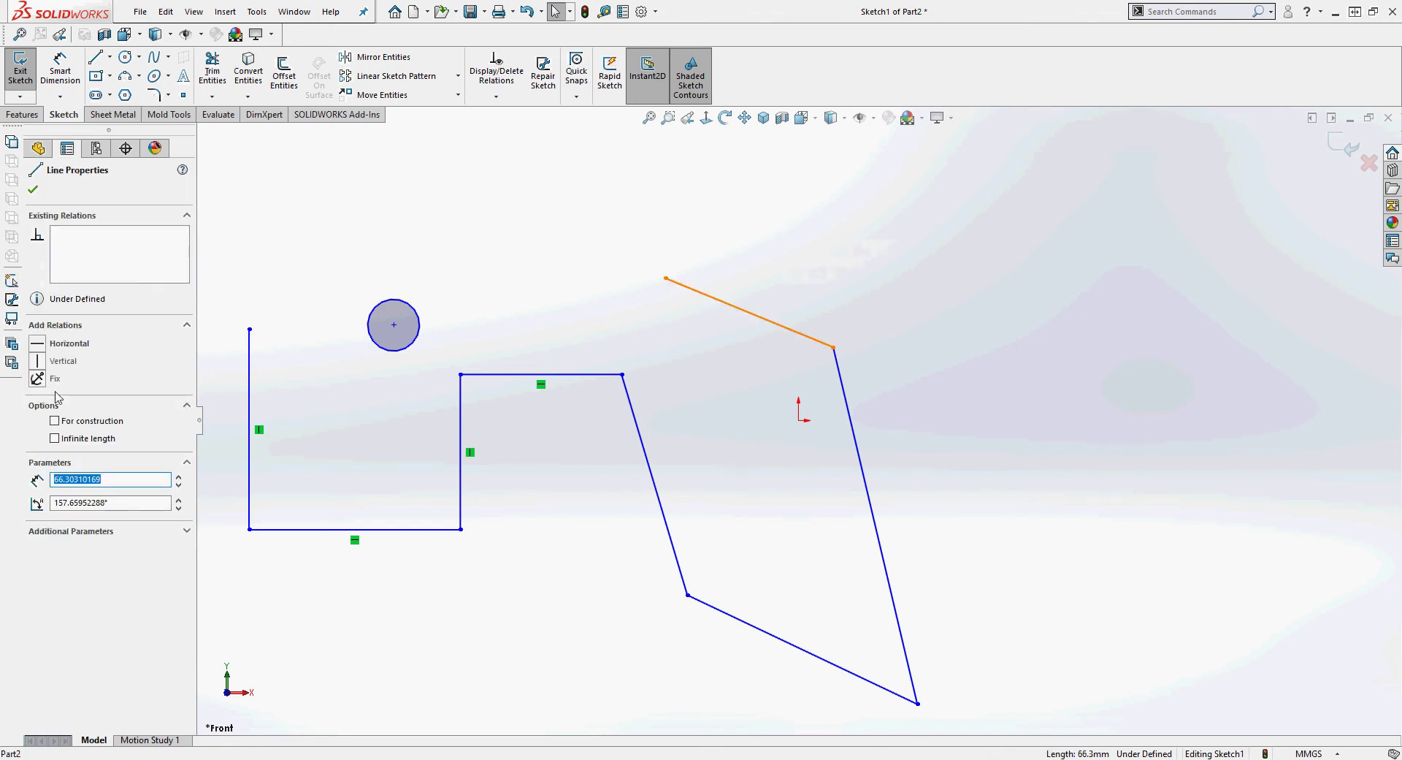
{"action": "left_click", "coordinate": [38, 344]}
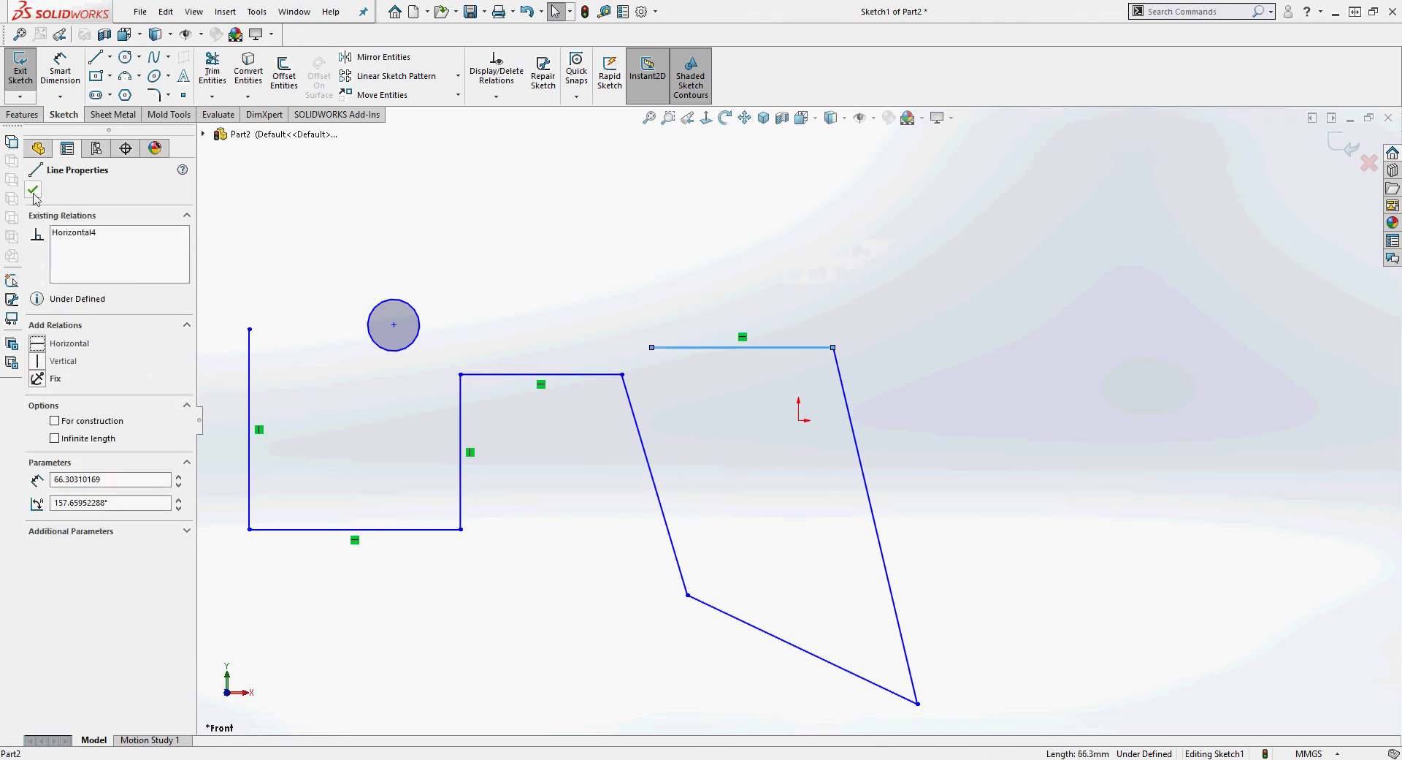
{"action": "left_click", "coordinate": [626, 244]}
{"action": "left_click", "coordinate": [762, 631]}
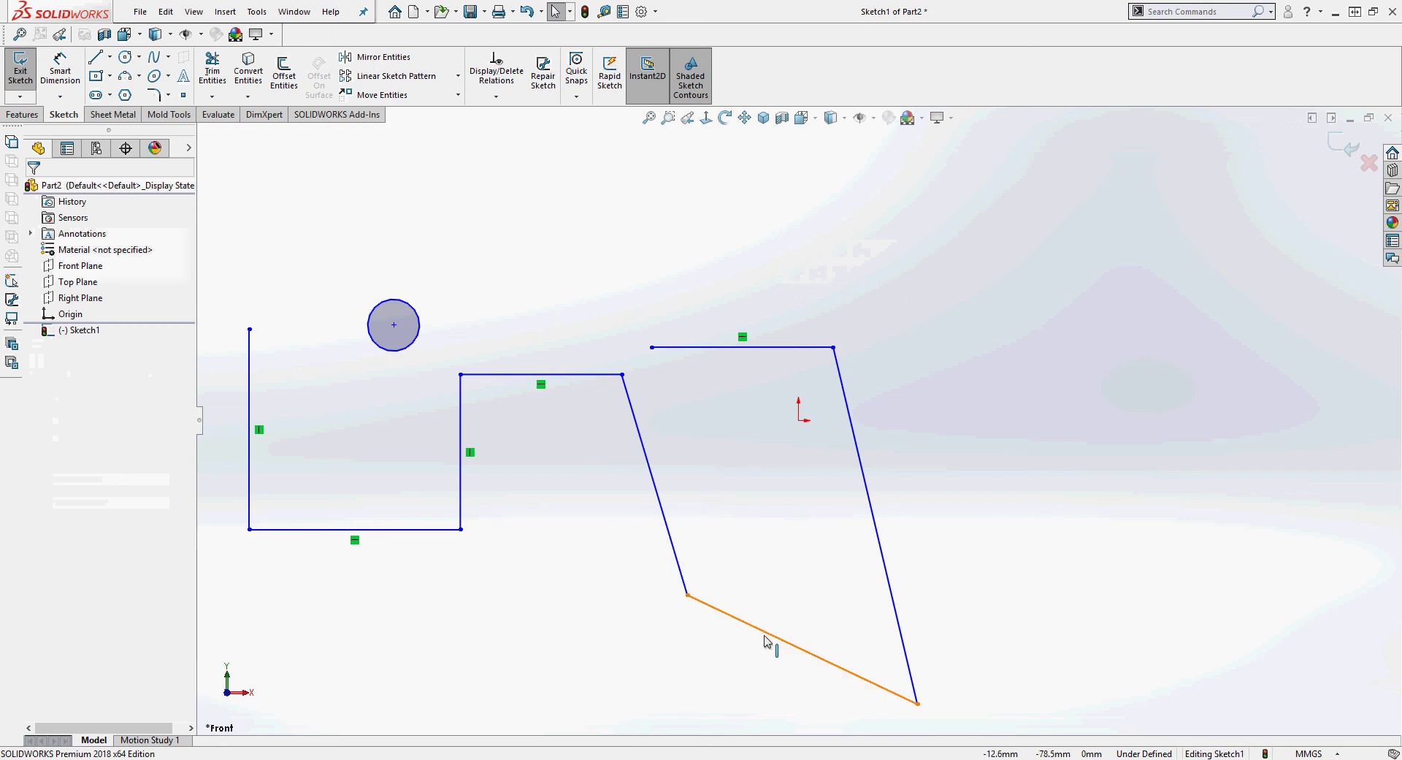
{"action": "left_click", "coordinate": [44, 349]}
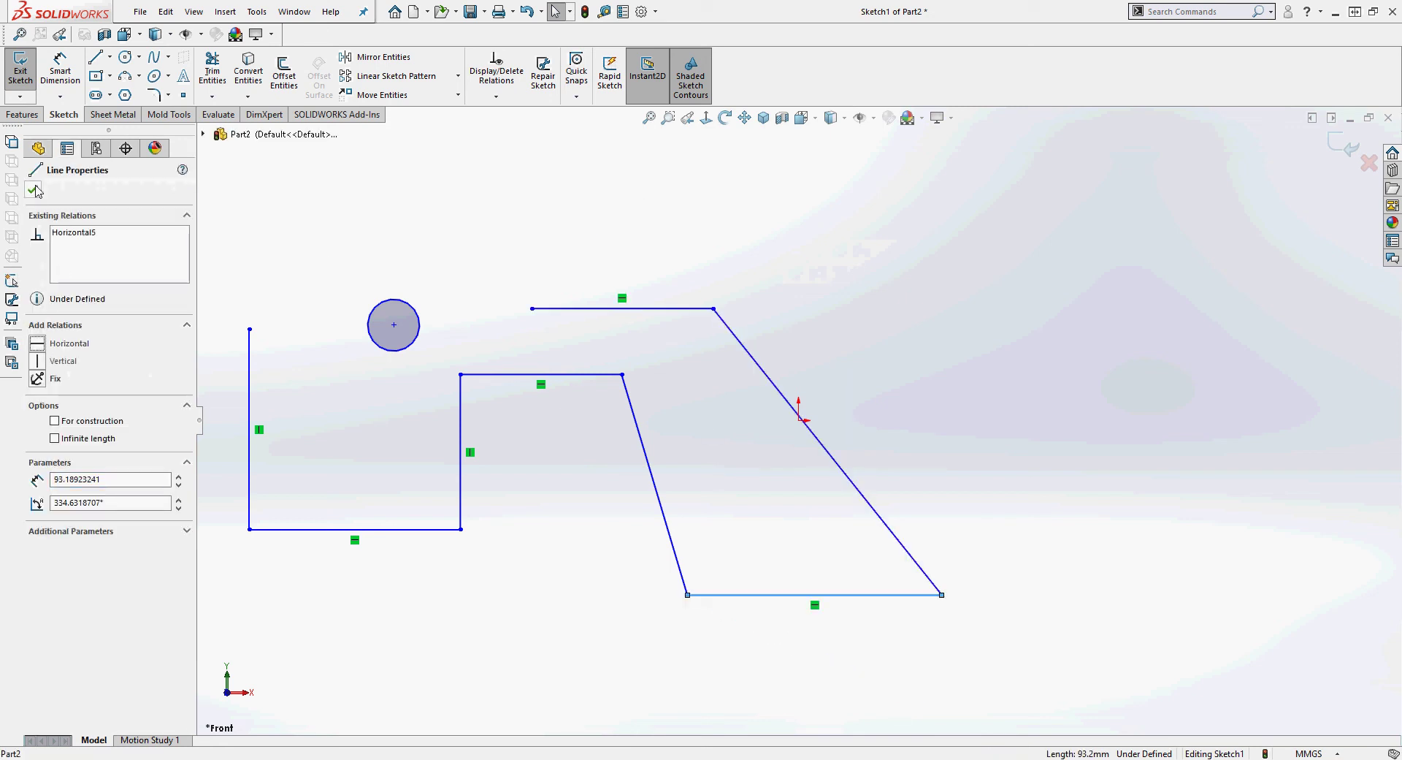
{"action": "left_click", "coordinate": [492, 188]}
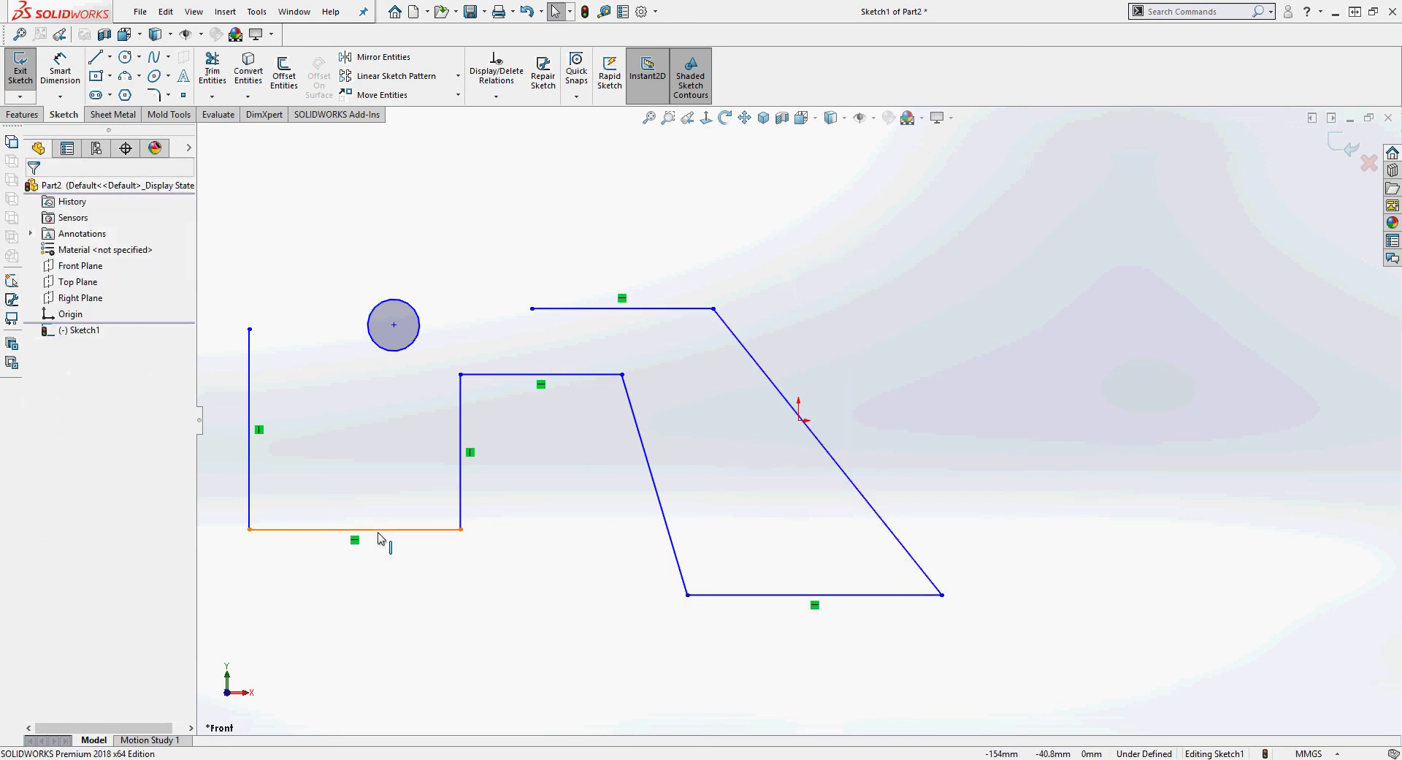
Make the two bottom lines collinear with an Add Relations Collinear relation
{"action": "left_click", "coordinate": [497, 96]}
{"action": "left_click", "coordinate": [516, 132]}
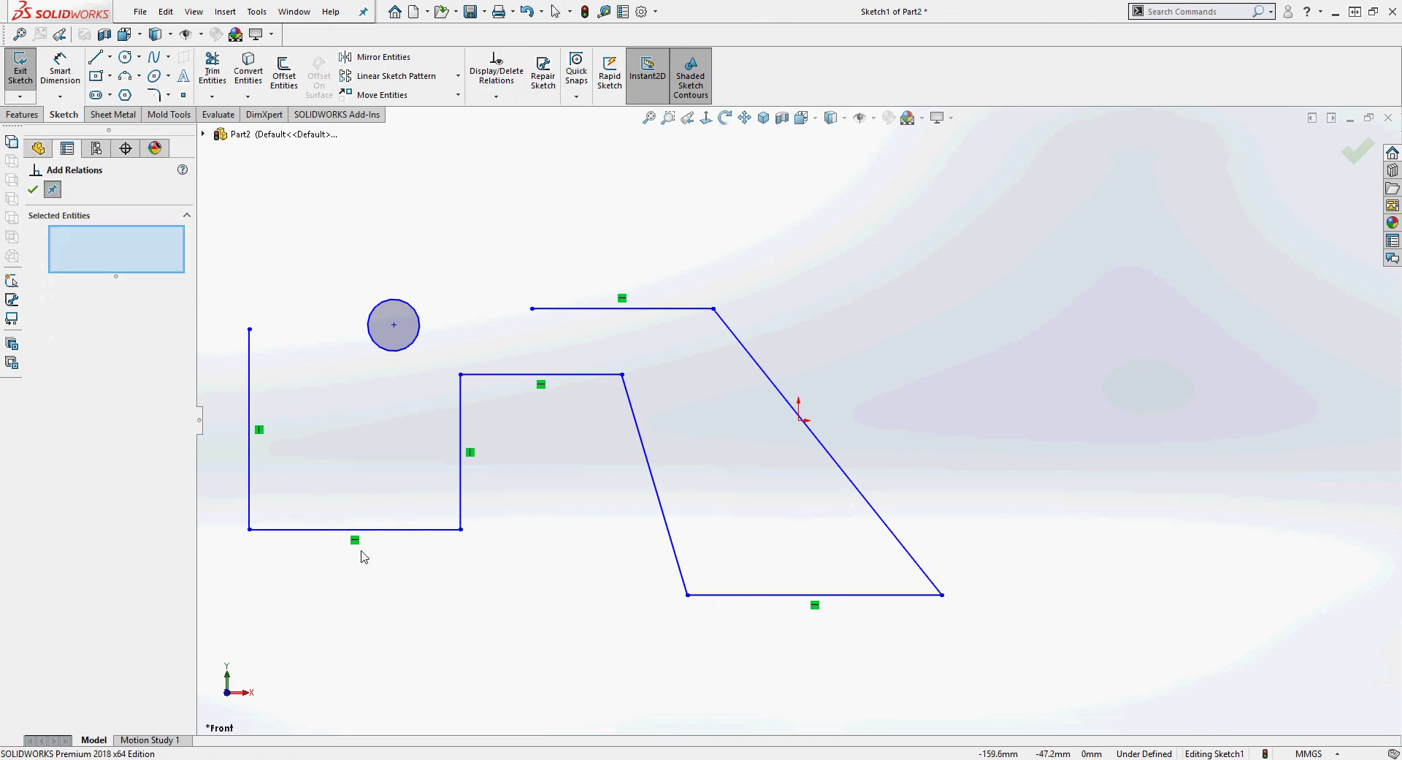
{"action": "left_click", "coordinate": [382, 530]}
{"action": "left_click", "coordinate": [759, 594]}
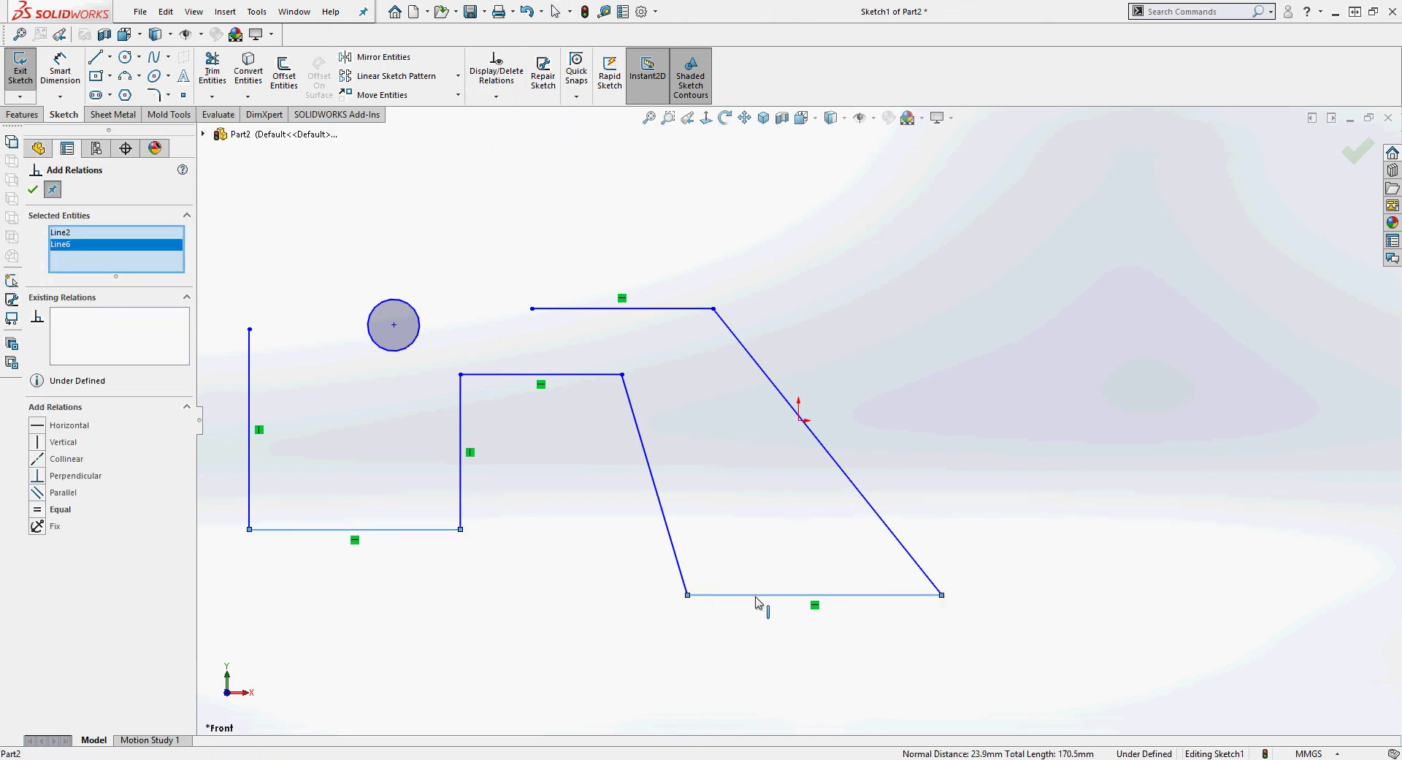
{"action": "left_click", "coordinate": [37, 459]}
{"action": "right_click", "coordinate": [67, 241]}
{"action": "left_click", "coordinate": [110, 246]}
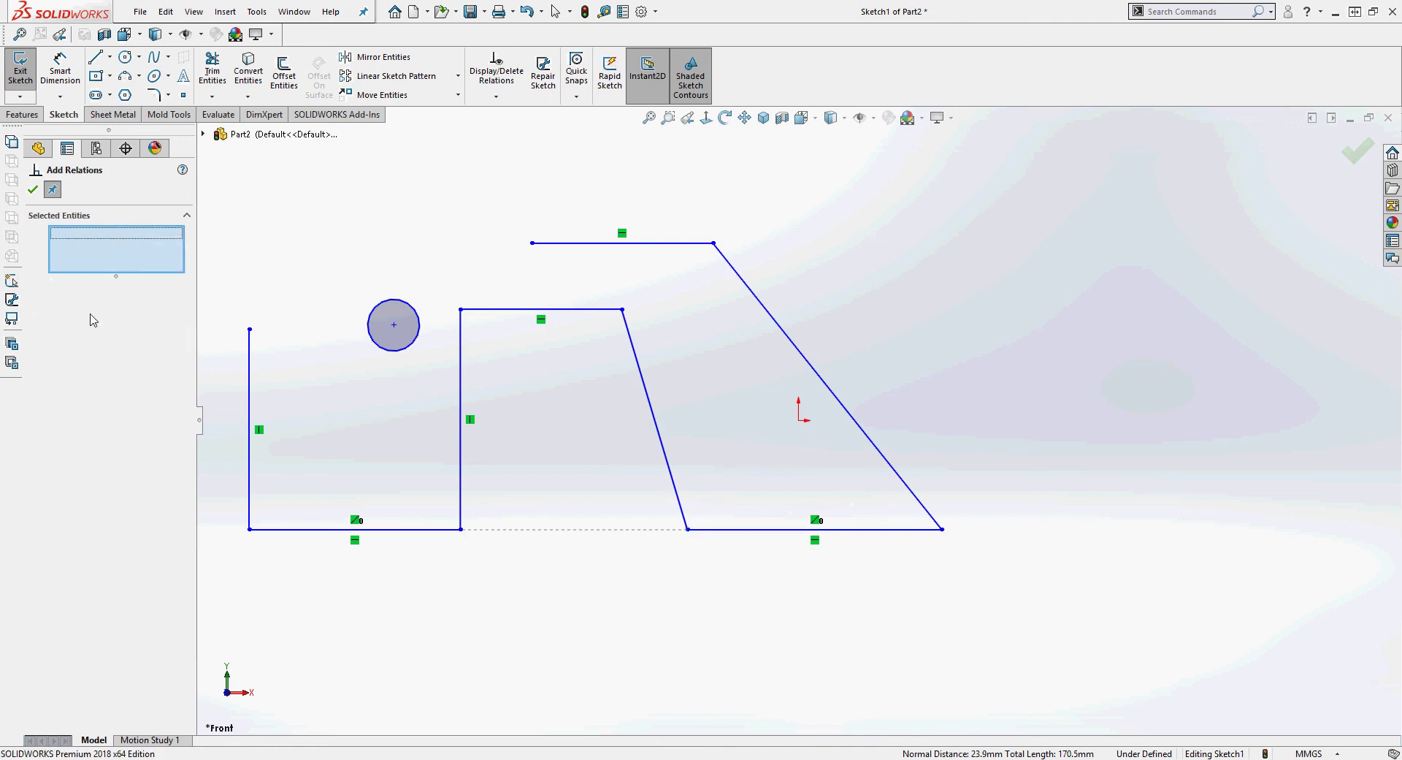
Make the two slanted lines parallel
{"action": "left_click", "coordinate": [652, 413]}
{"action": "left_click", "coordinate": [813, 370]}
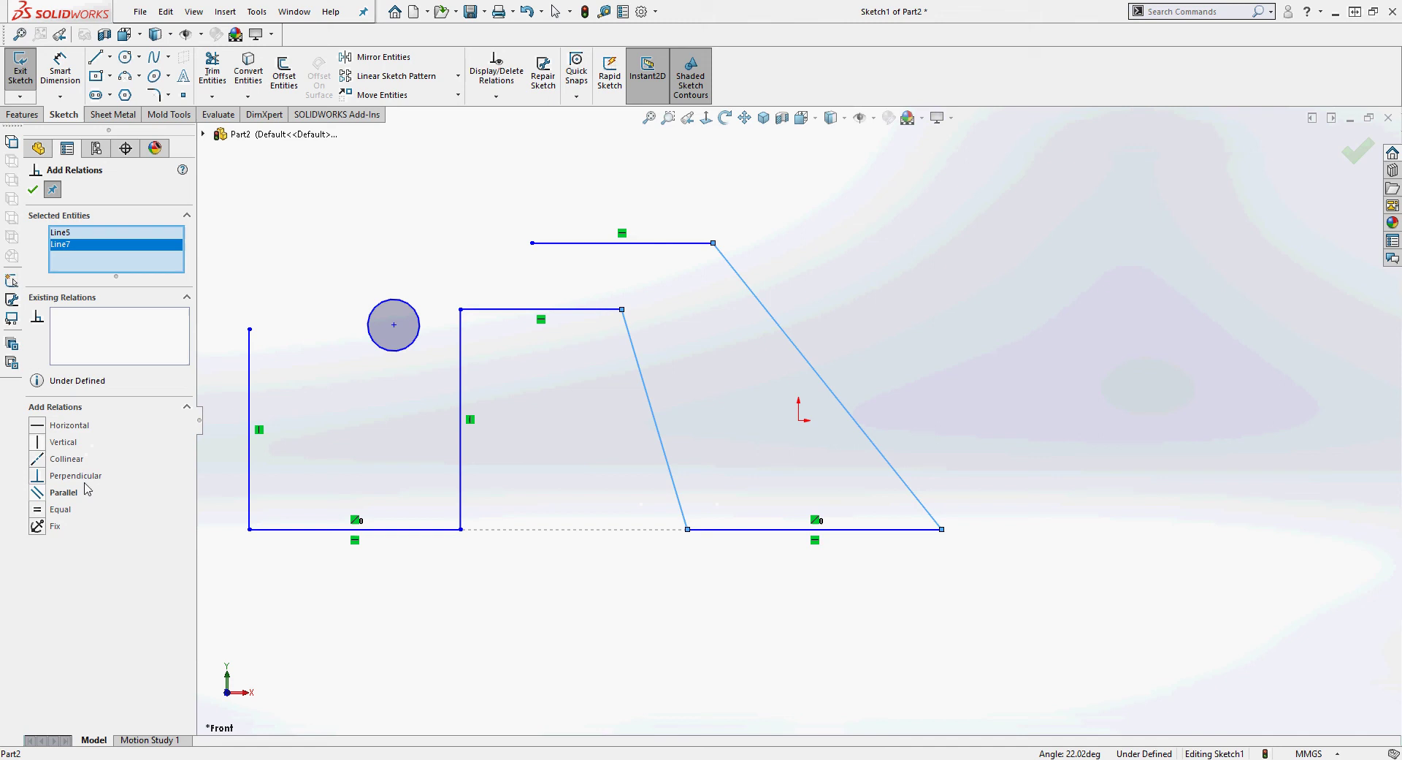
{"action": "left_click", "coordinate": [47, 494]}
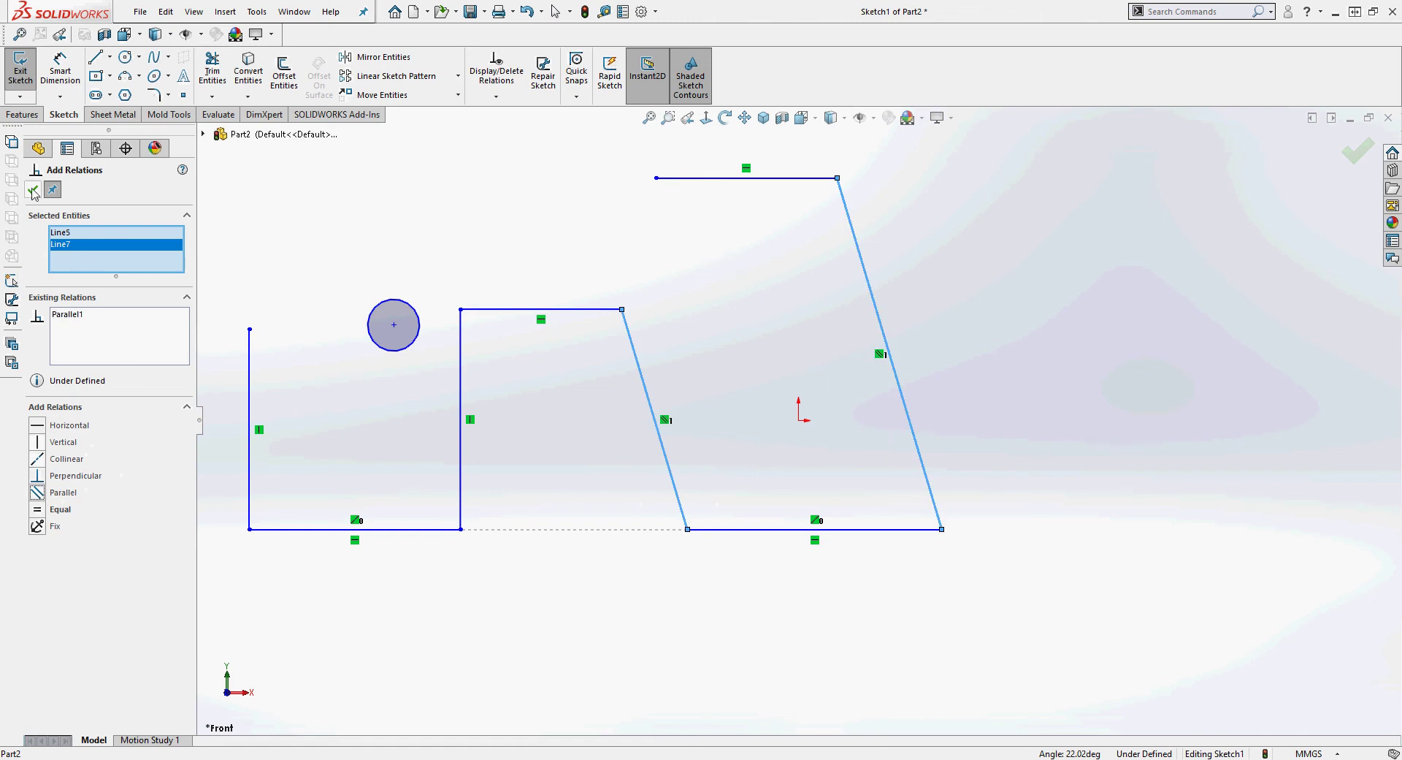
{"action": "key", "text": "Escape"}
Drag the hole circle higher and stretch the left line's top end upward
{"action": "scroll", "coordinate": [607, 566], "scroll_direction": "down", "scroll_amount": 1}
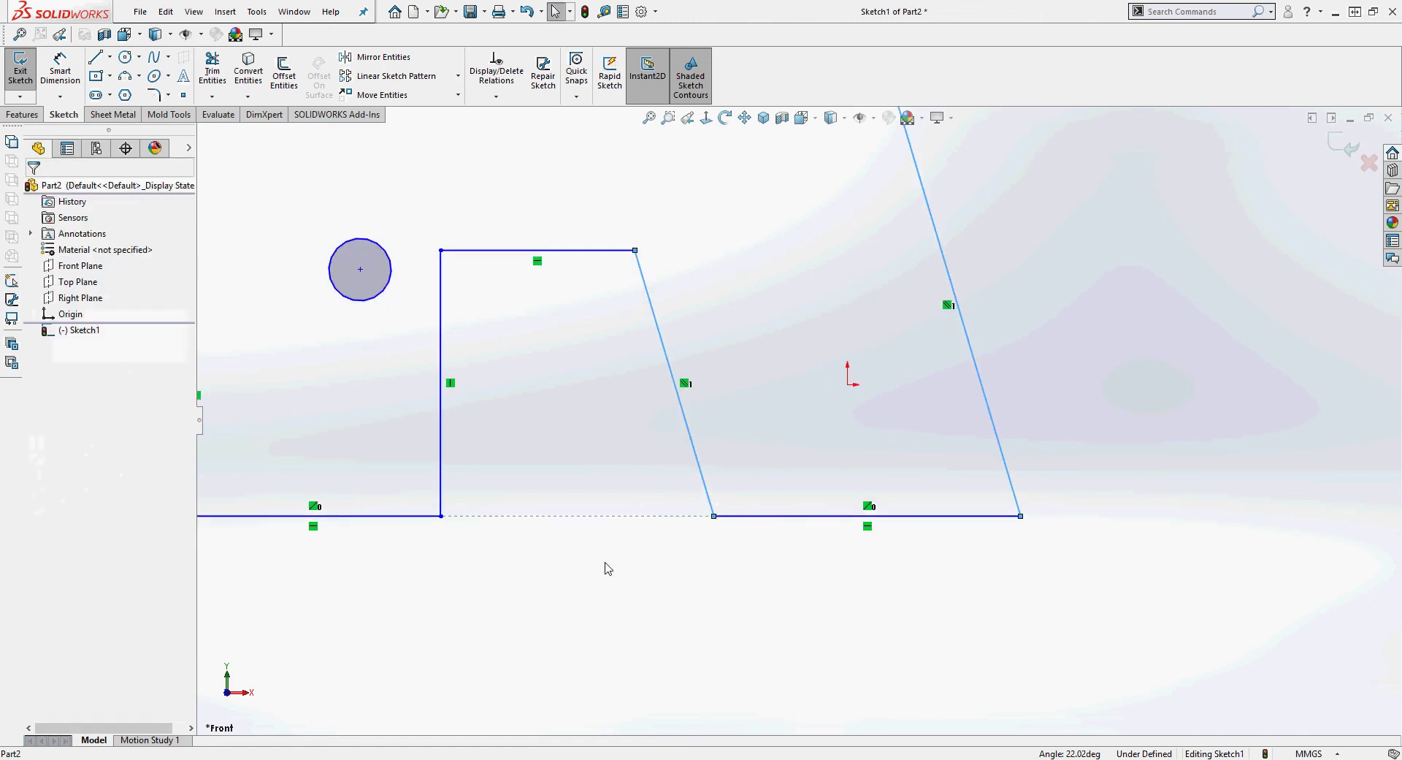
{"action": "scroll", "coordinate": [607, 566], "scroll_direction": "up", "scroll_amount": 5}
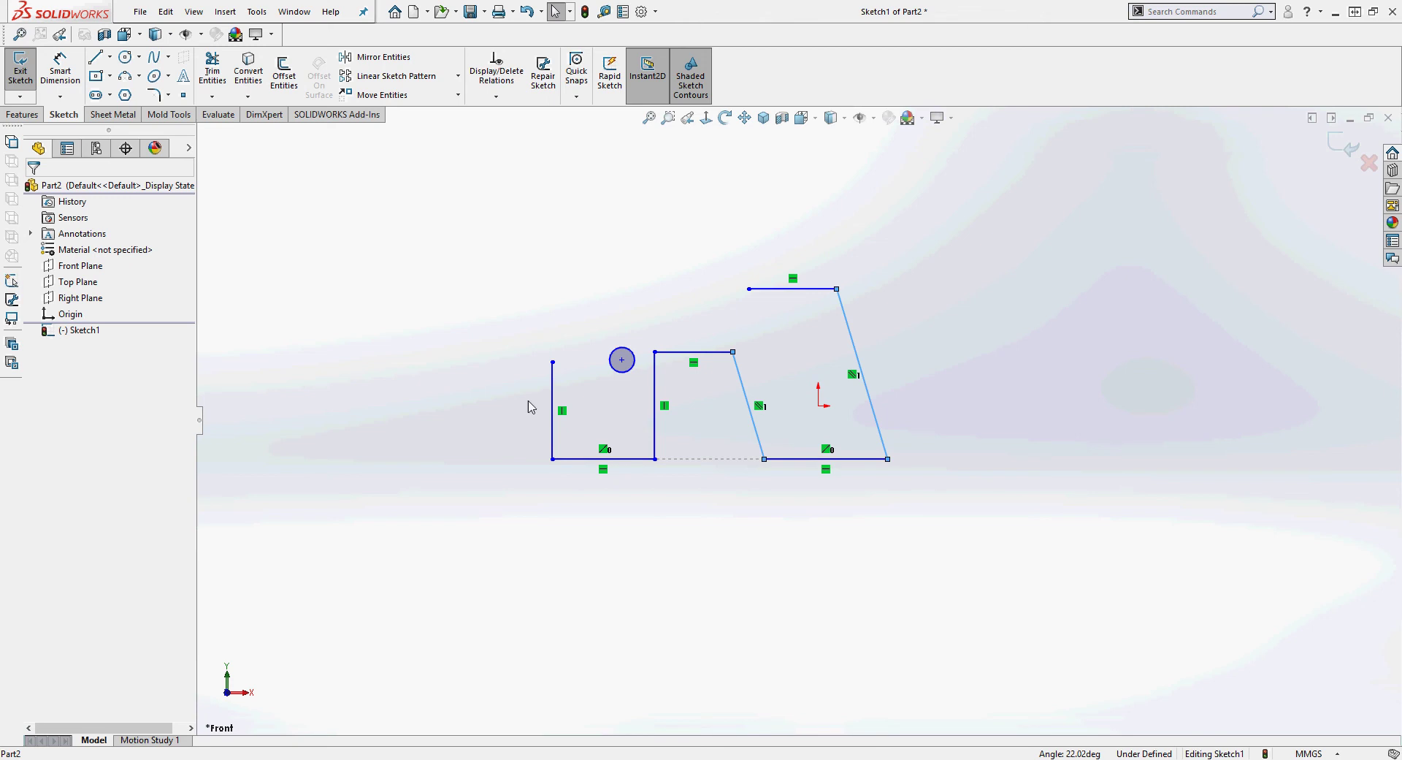
{"action": "left_click_drag", "start_coordinate": [621, 360], "coordinate": [608, 261]}
{"action": "left_click", "coordinate": [492, 291]}
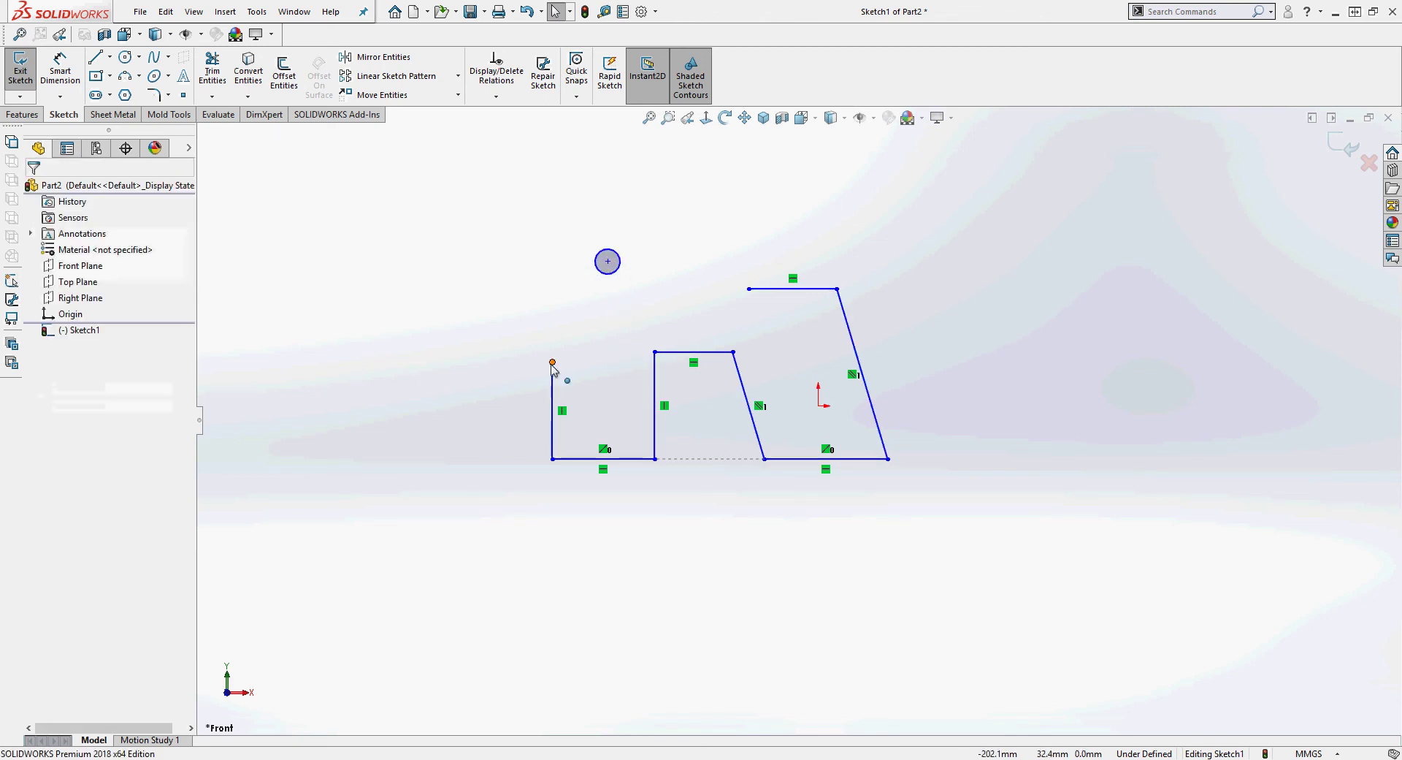
{"action": "left_click_drag", "start_coordinate": [553, 365], "coordinate": [557, 284]}
Draw a 3 Point Arc from the left line's top to the trapezoid's top-left corner, bulging above the hole
{"action": "left_click", "coordinate": [441, 331]}
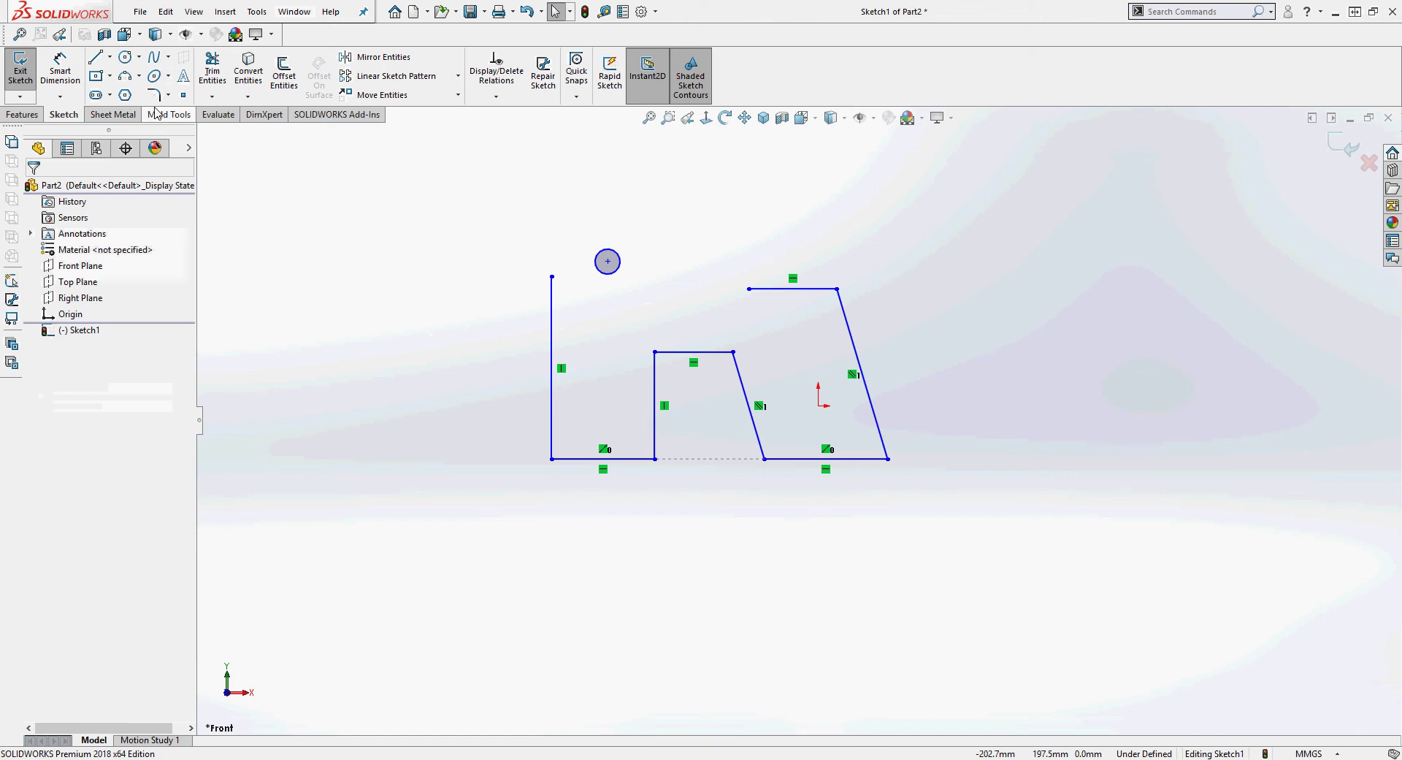
{"action": "left_click", "coordinate": [139, 75]}
{"action": "left_click", "coordinate": [156, 130]}
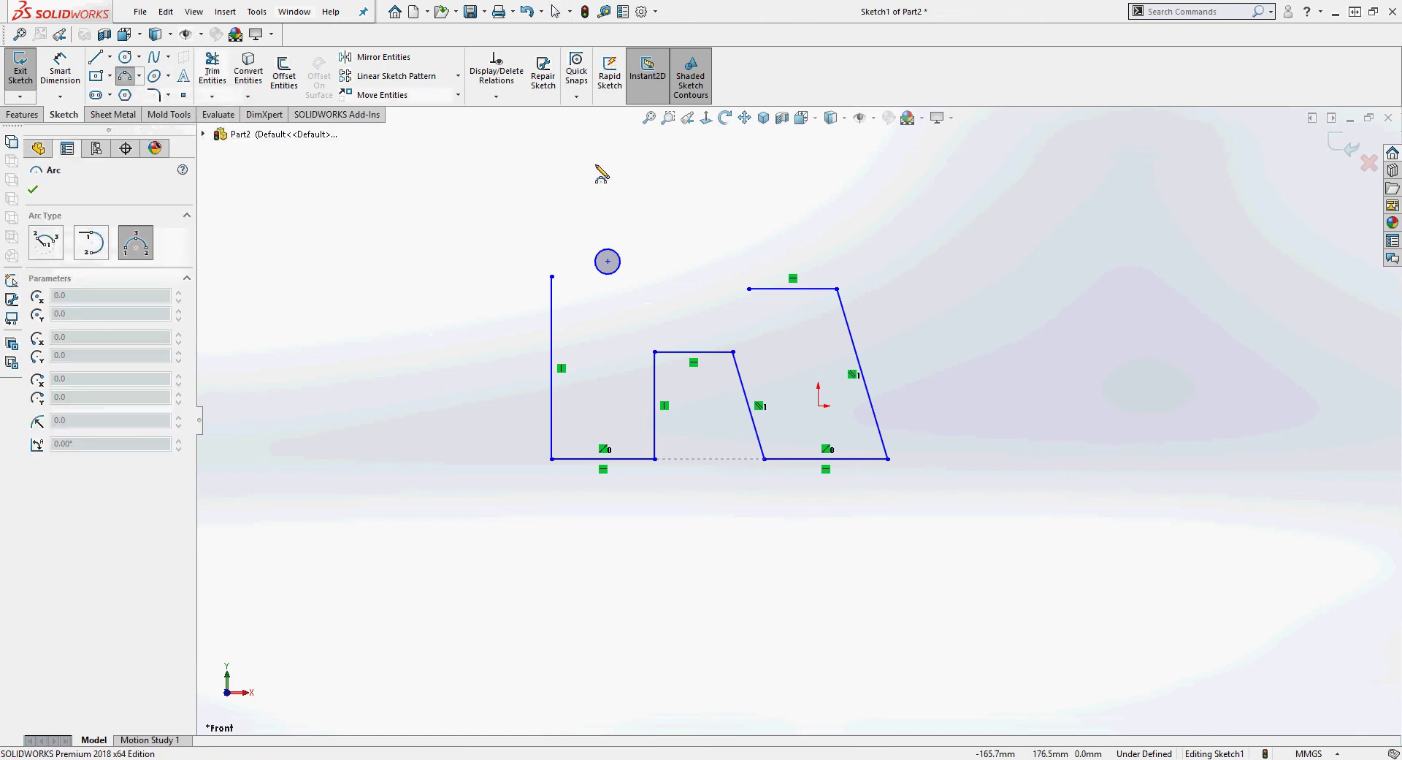
{"action": "left_click", "coordinate": [553, 276]}
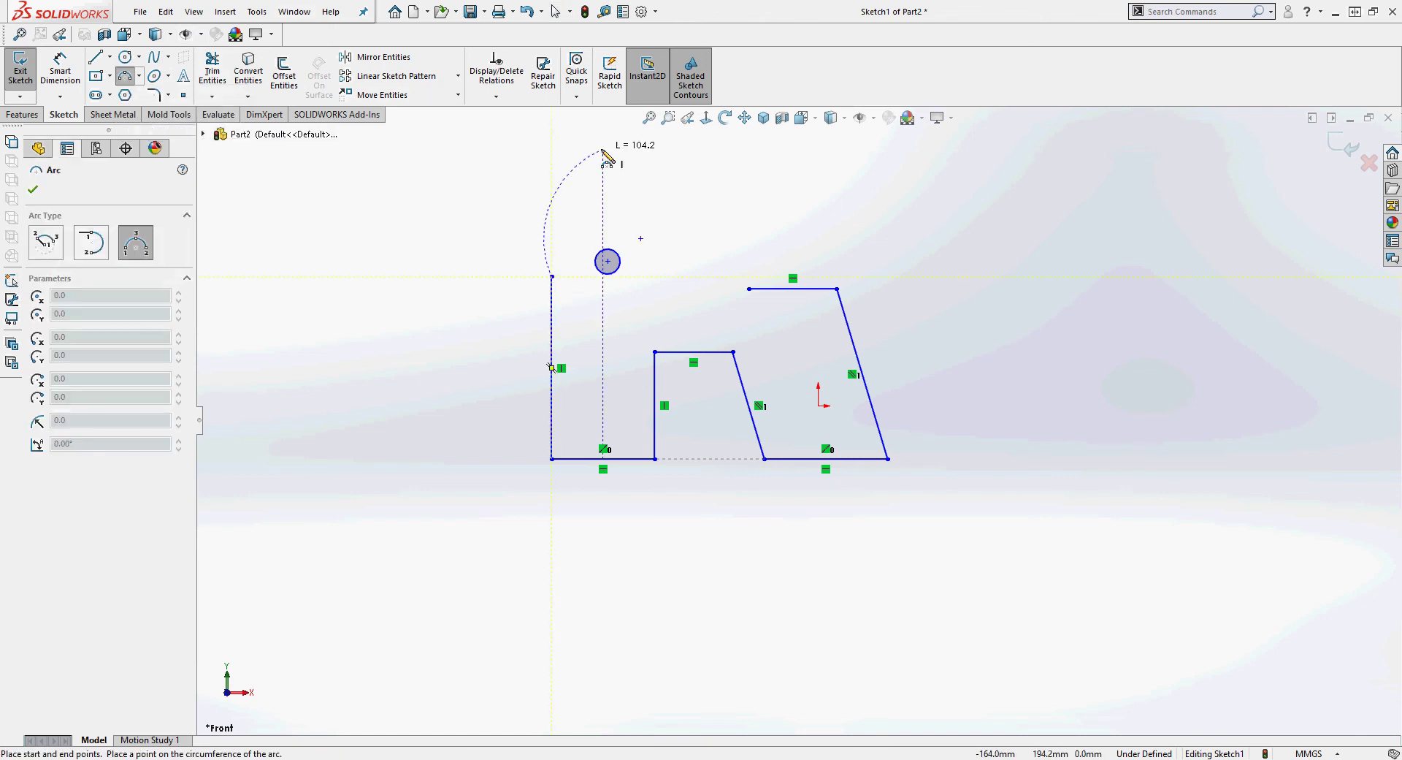
{"action": "left_click", "coordinate": [750, 289]}
{"action": "left_click", "coordinate": [647, 196]}
{"action": "right_click", "coordinate": [452, 194]}
{"action": "left_click", "coordinate": [474, 195]}
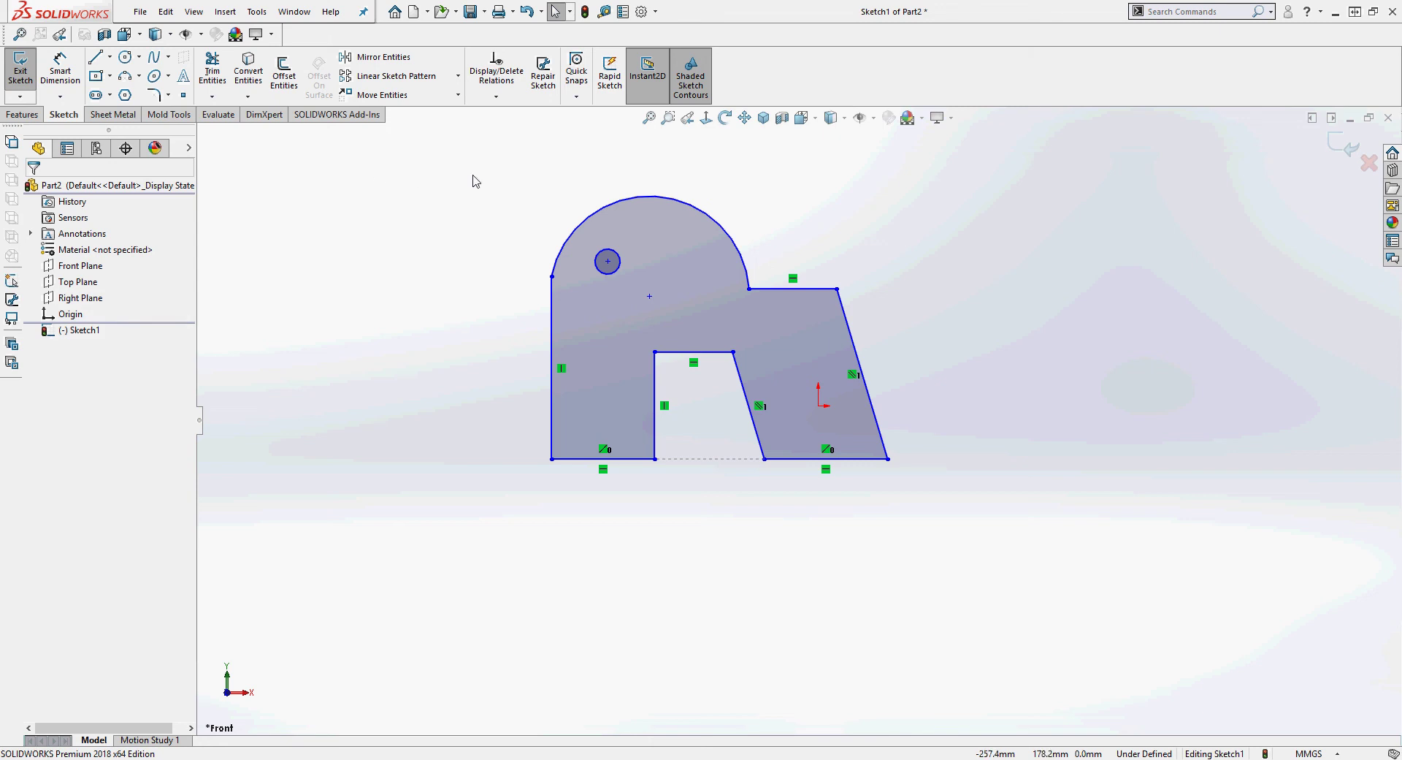
Make the hole circle concentric with the top arc
{"action": "left_click", "coordinate": [495, 96]}
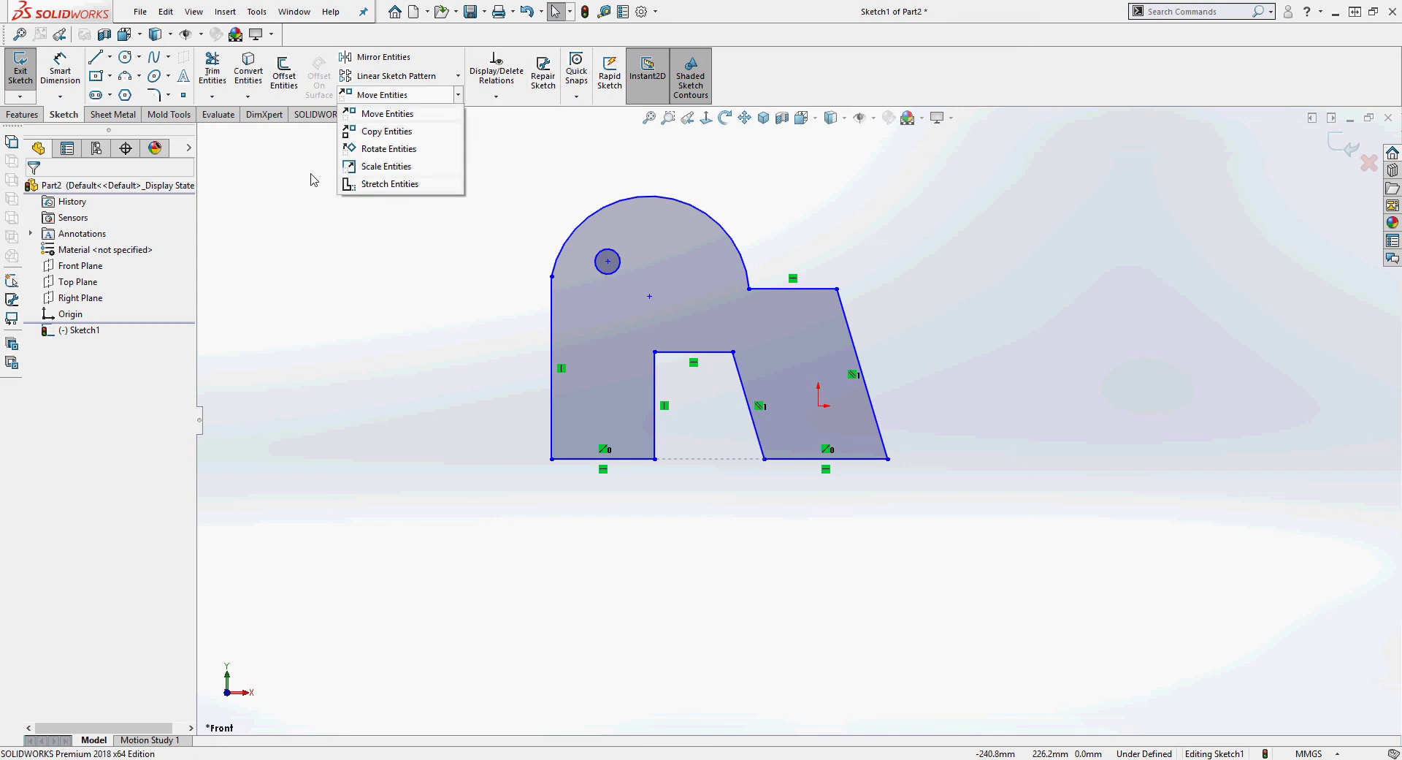
{"action": "left_click", "coordinate": [60, 71]}
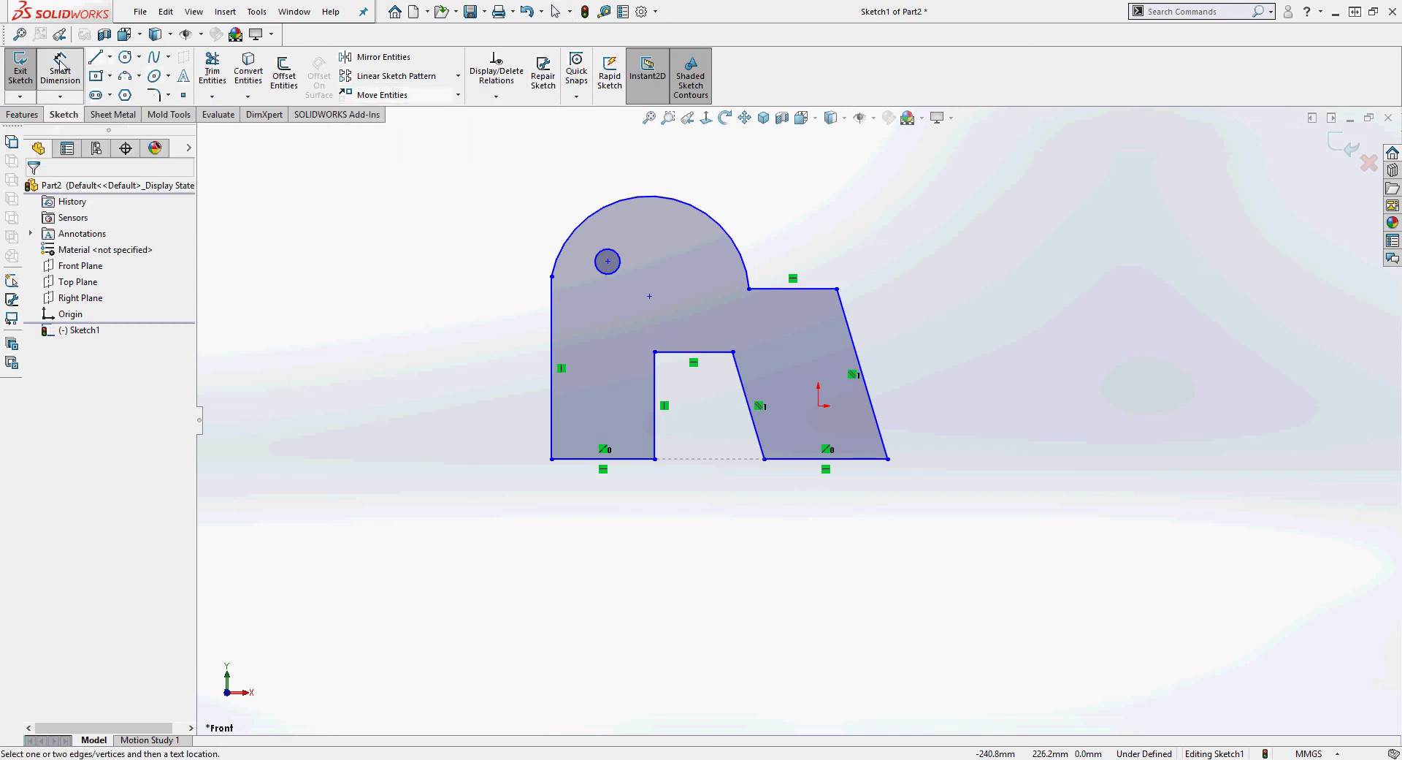
{"action": "left_click", "coordinate": [495, 97]}
{"action": "left_click", "coordinate": [498, 130]}
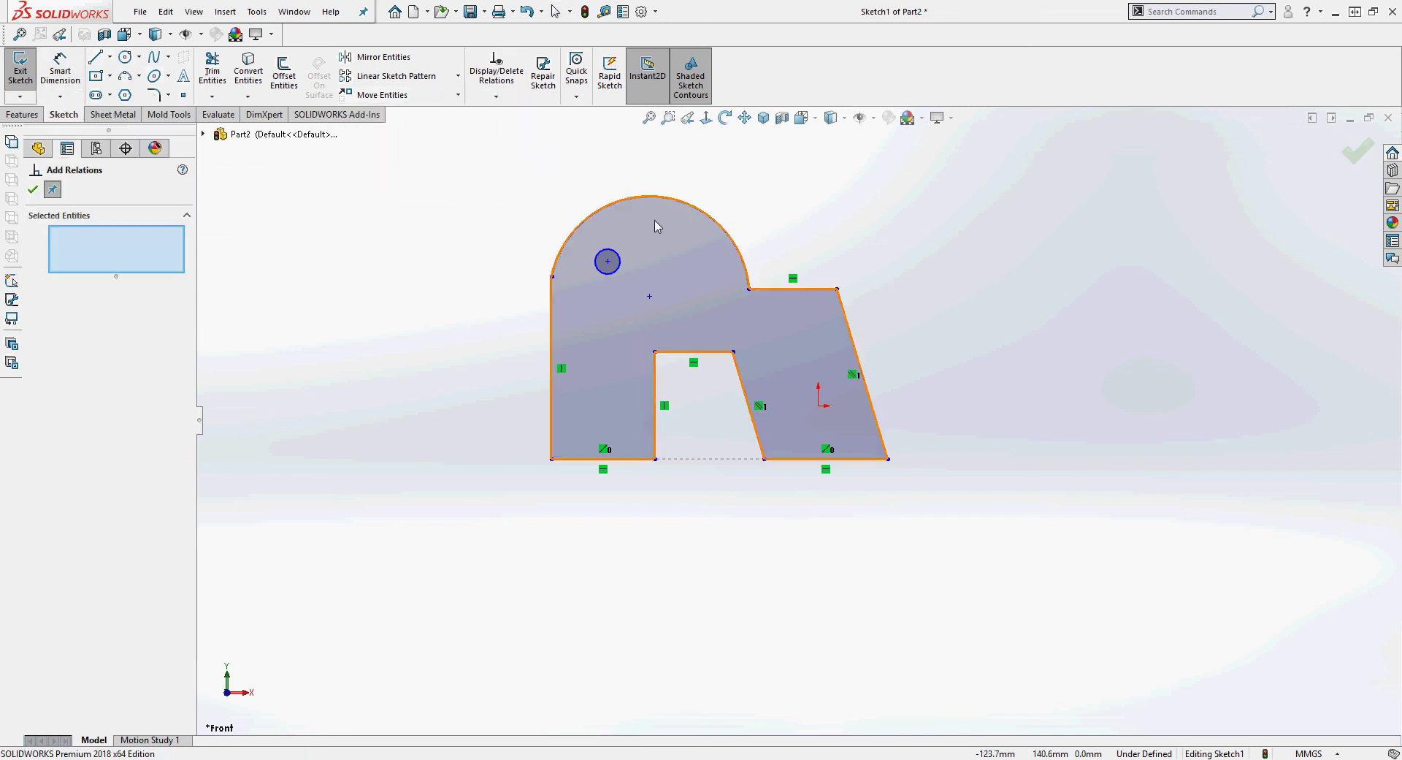
{"action": "left_click", "coordinate": [608, 262]}
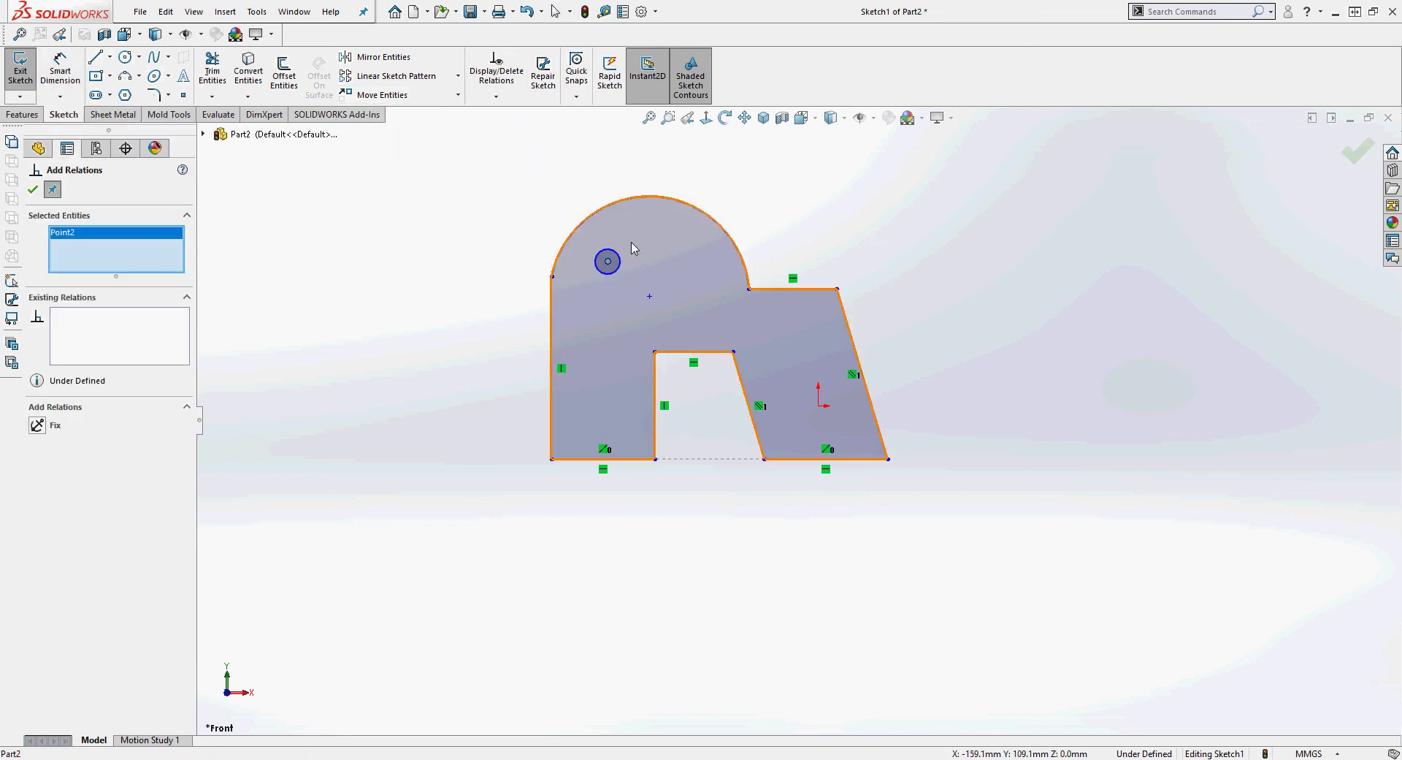
{"action": "right_click", "coordinate": [135, 243]}
{"action": "left_click", "coordinate": [175, 243]}
{"action": "left_click", "coordinate": [625, 207]}
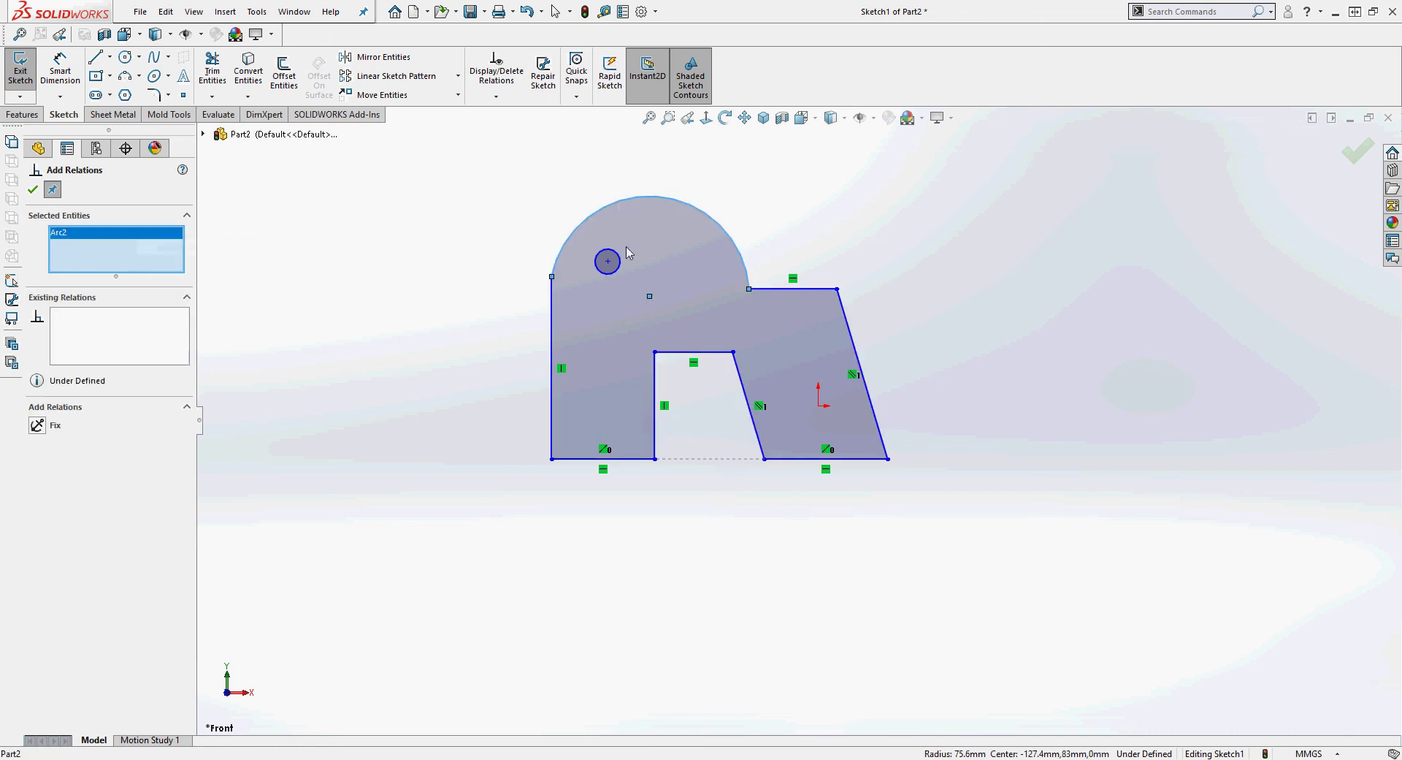
{"action": "left_click", "coordinate": [608, 248]}
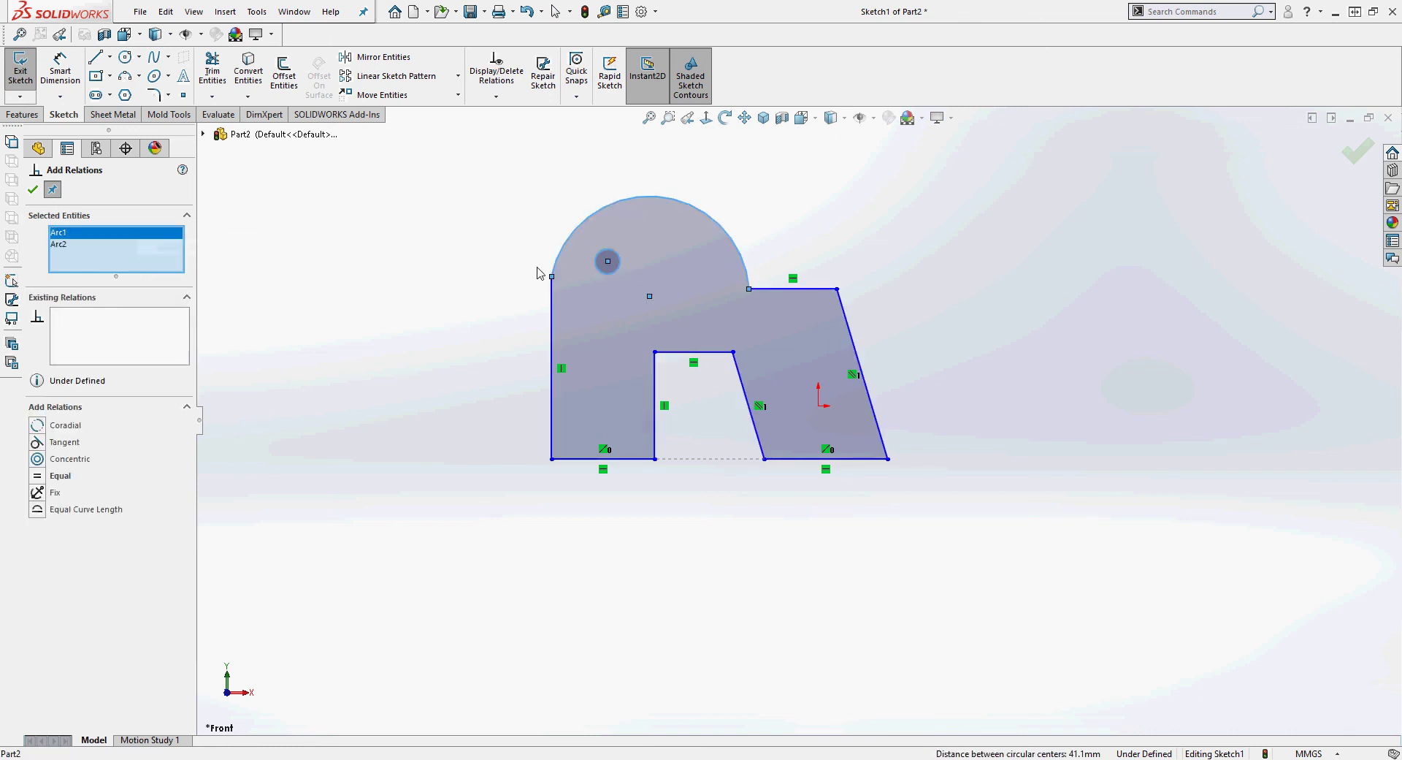
{"action": "left_click", "coordinate": [37, 459]}
Level the arc's right end point horizontally with the circle's centre
{"action": "right_click", "coordinate": [78, 235]}
{"action": "left_click", "coordinate": [106, 241]}
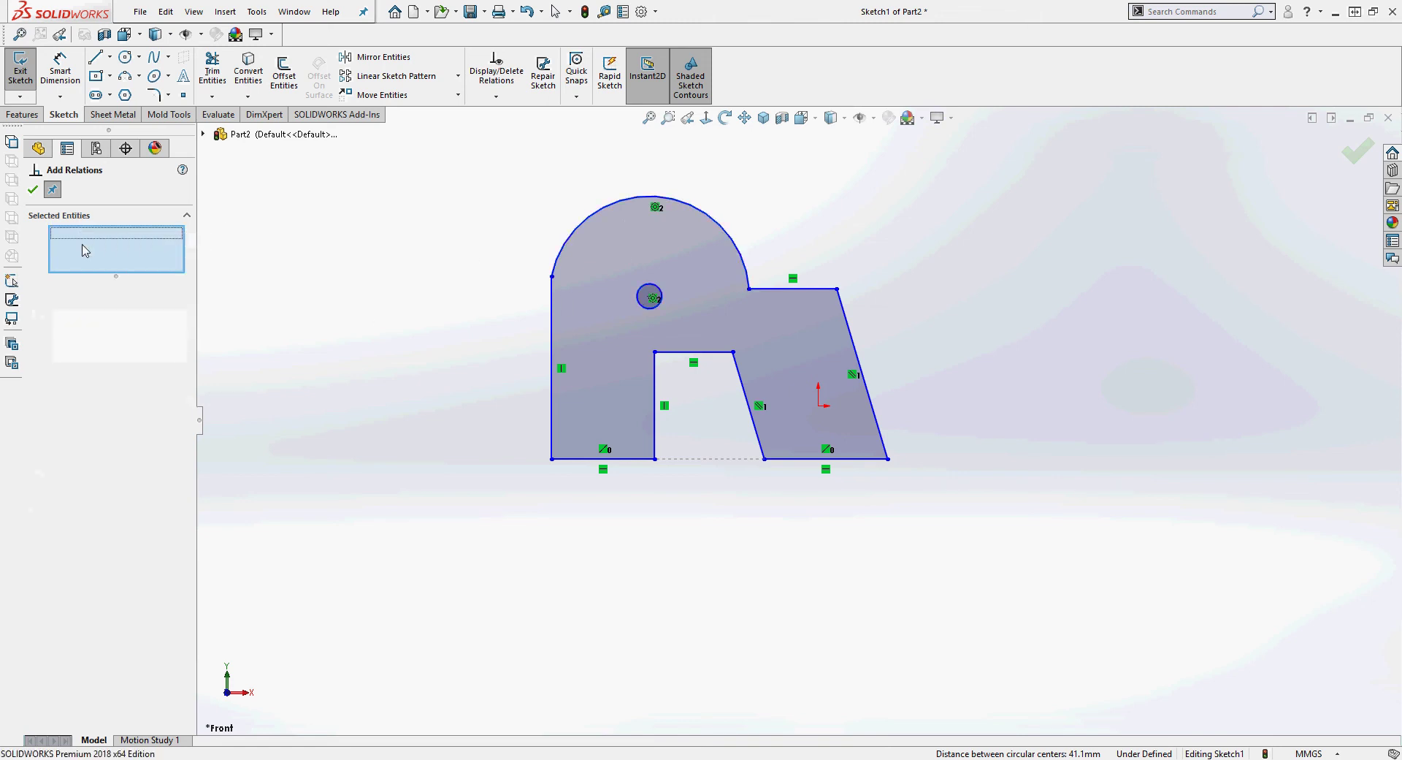
{"action": "left_click", "coordinate": [749, 290]}
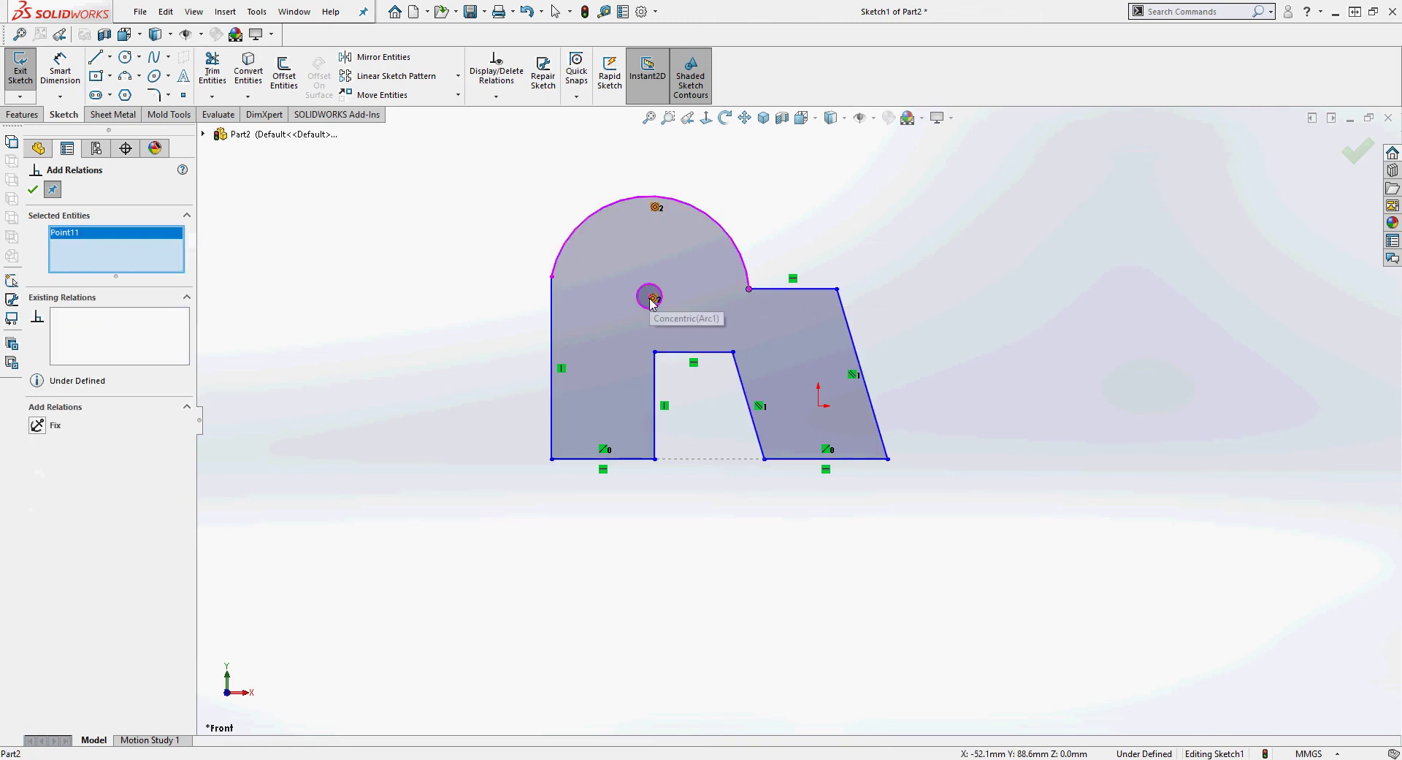
{"action": "scroll", "coordinate": [653, 303], "scroll_direction": "down", "scroll_amount": 2}
{"action": "scroll", "coordinate": [715, 340], "scroll_direction": "up", "scroll_amount": 4}
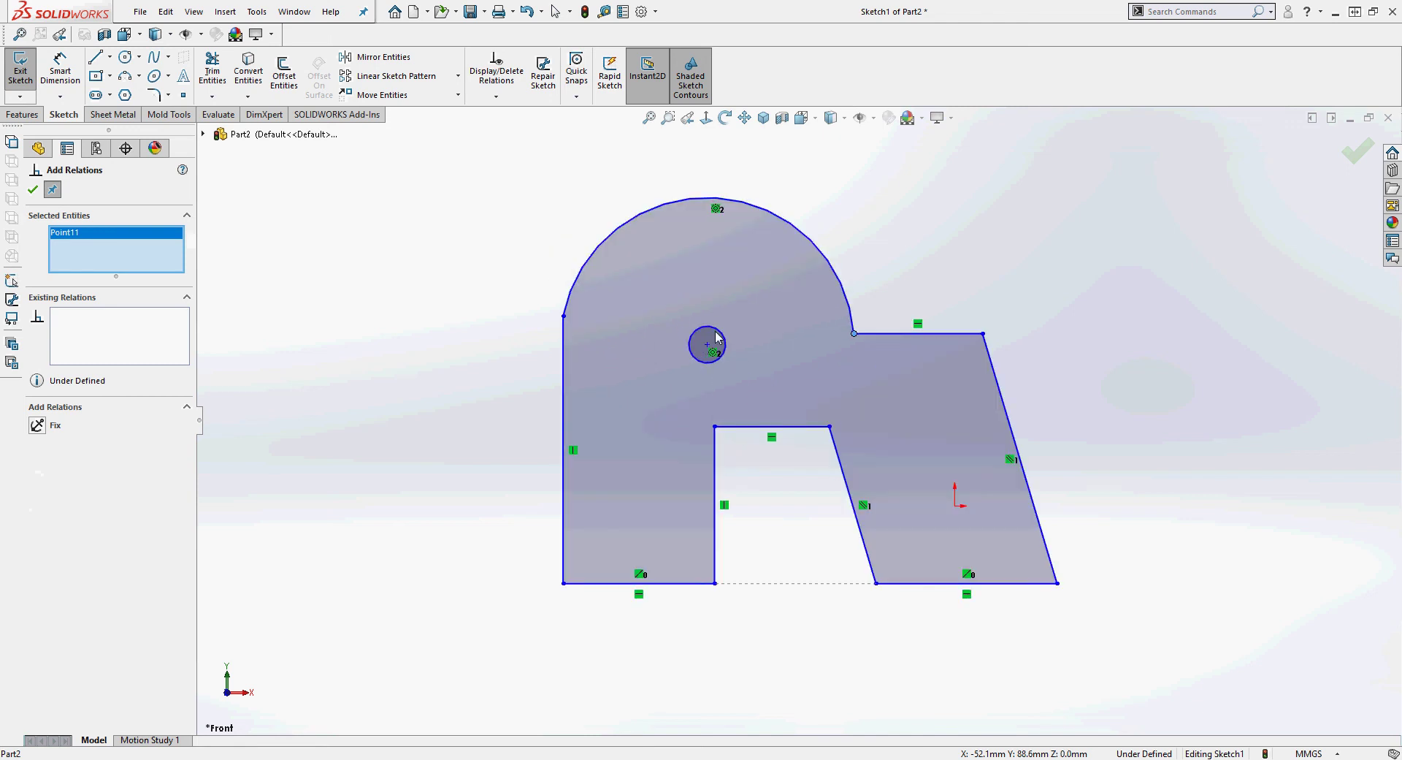
{"action": "scroll", "coordinate": [716, 339], "scroll_direction": "up", "scroll_amount": 4}
{"action": "left_click", "coordinate": [726, 389]}
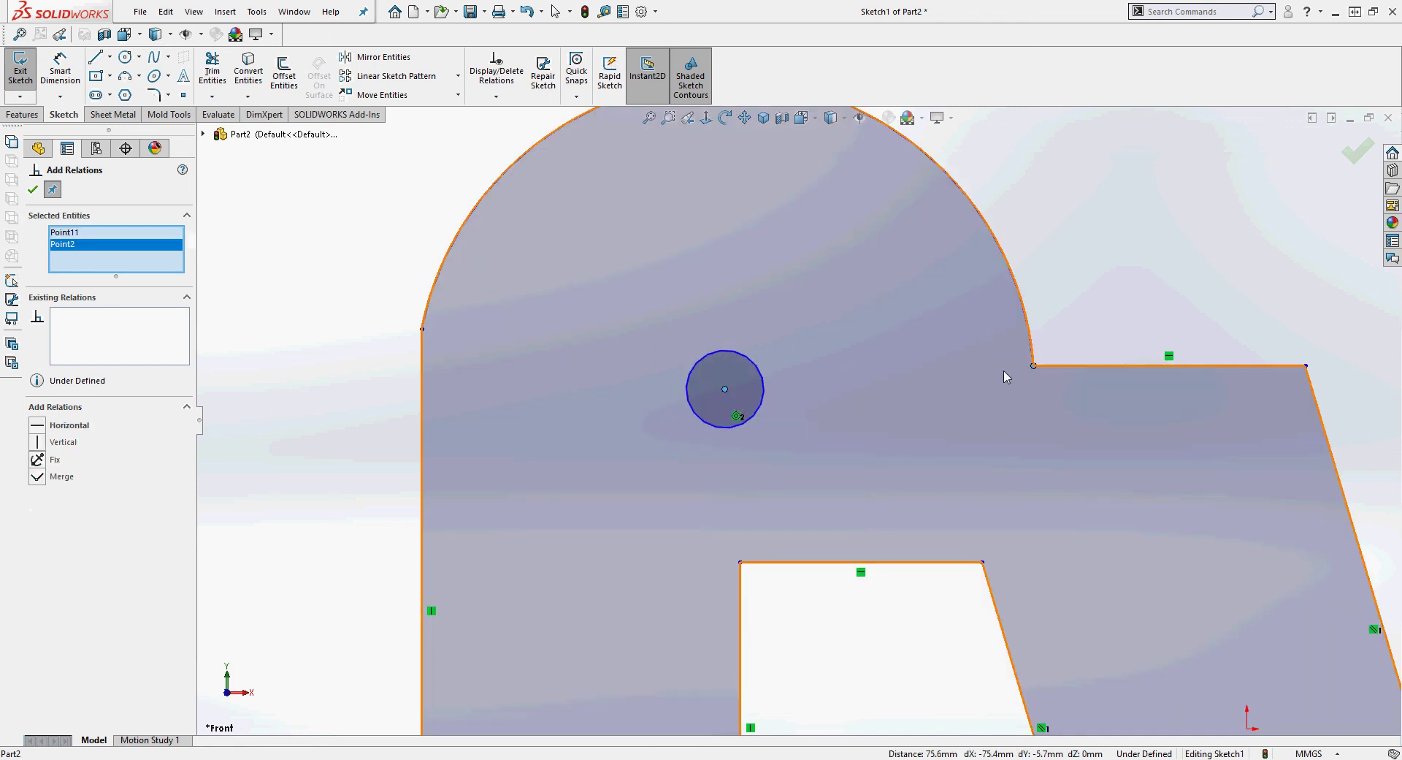
{"action": "left_click", "coordinate": [40, 428]}
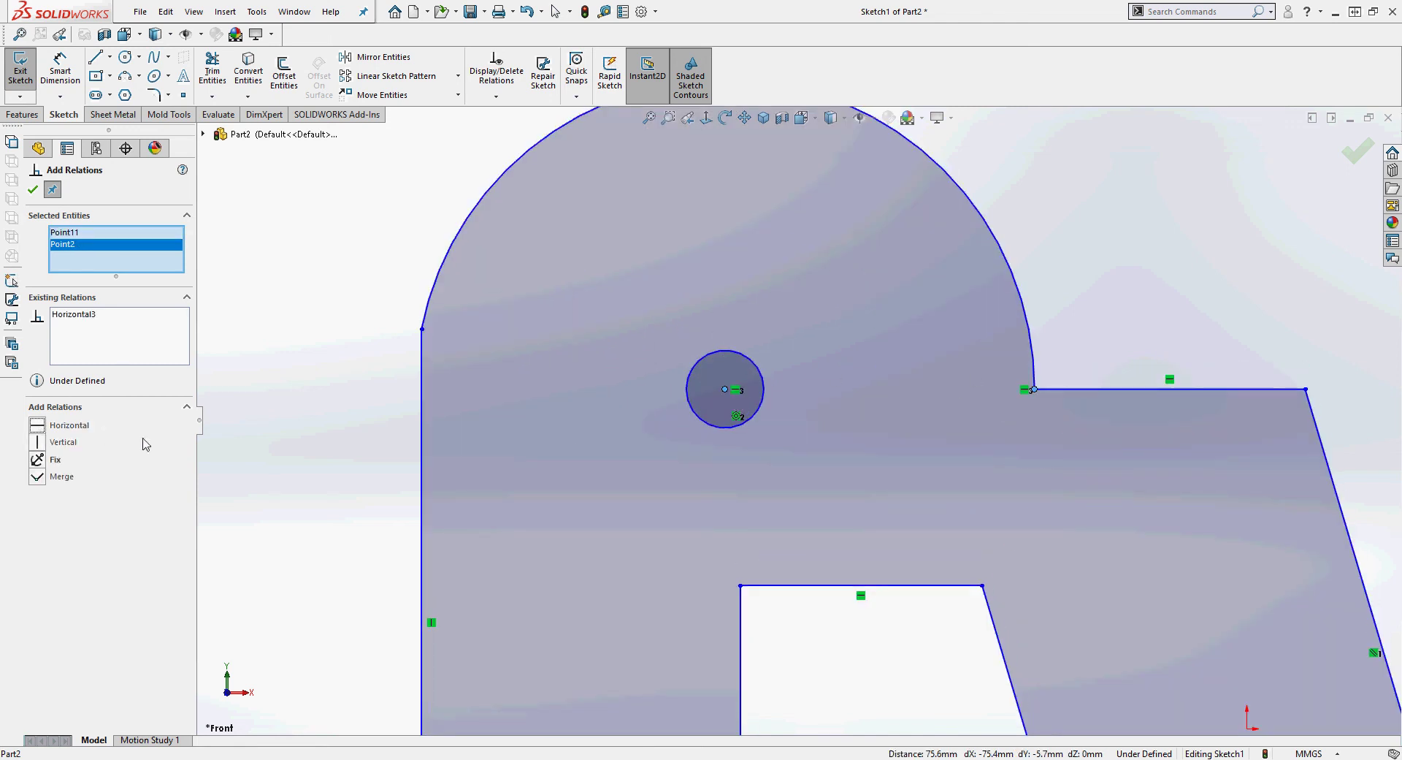
Make the top arc tangent to the left vertical line and fit the profile in view
{"action": "right_click", "coordinate": [102, 251]}
{"action": "left_click", "coordinate": [168, 257]}
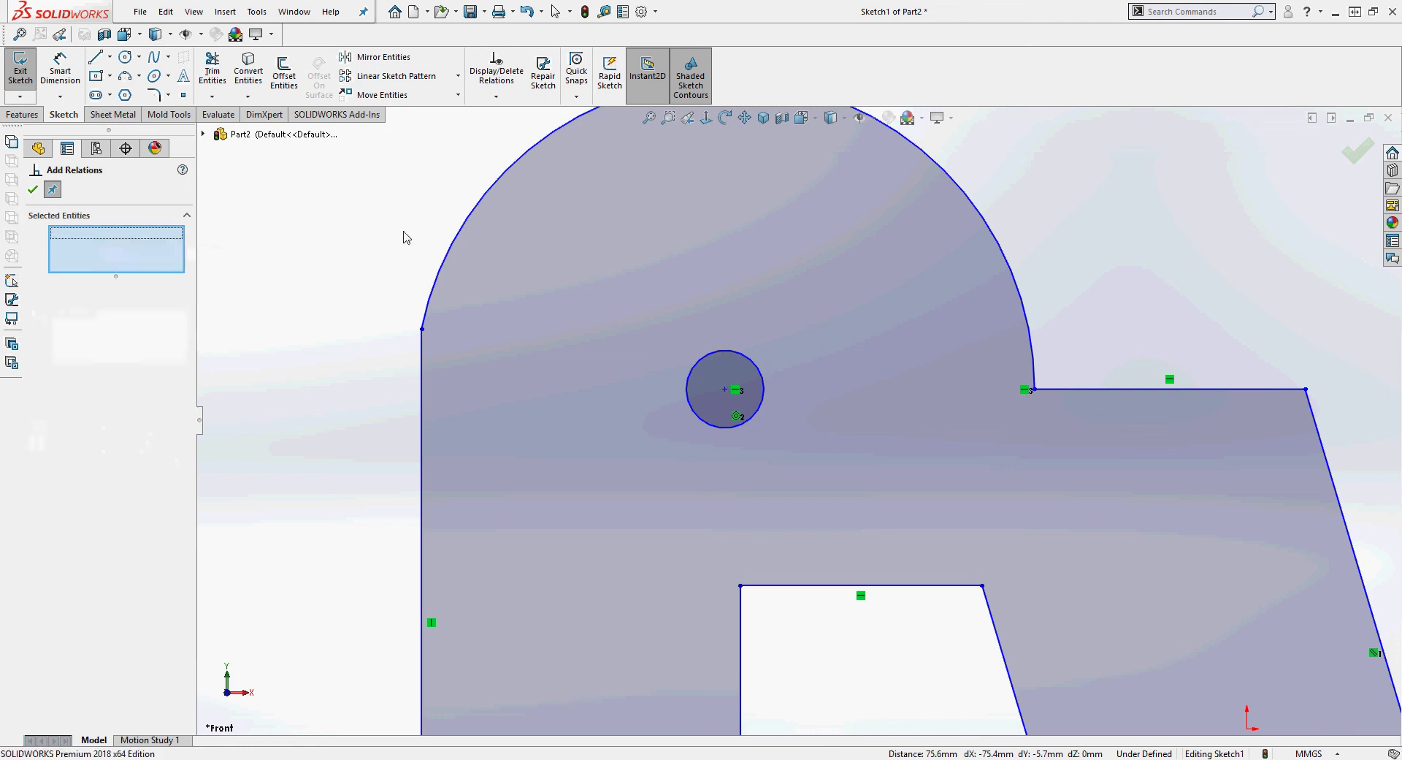
{"action": "left_click", "coordinate": [452, 254]}
{"action": "left_click", "coordinate": [422, 385]}
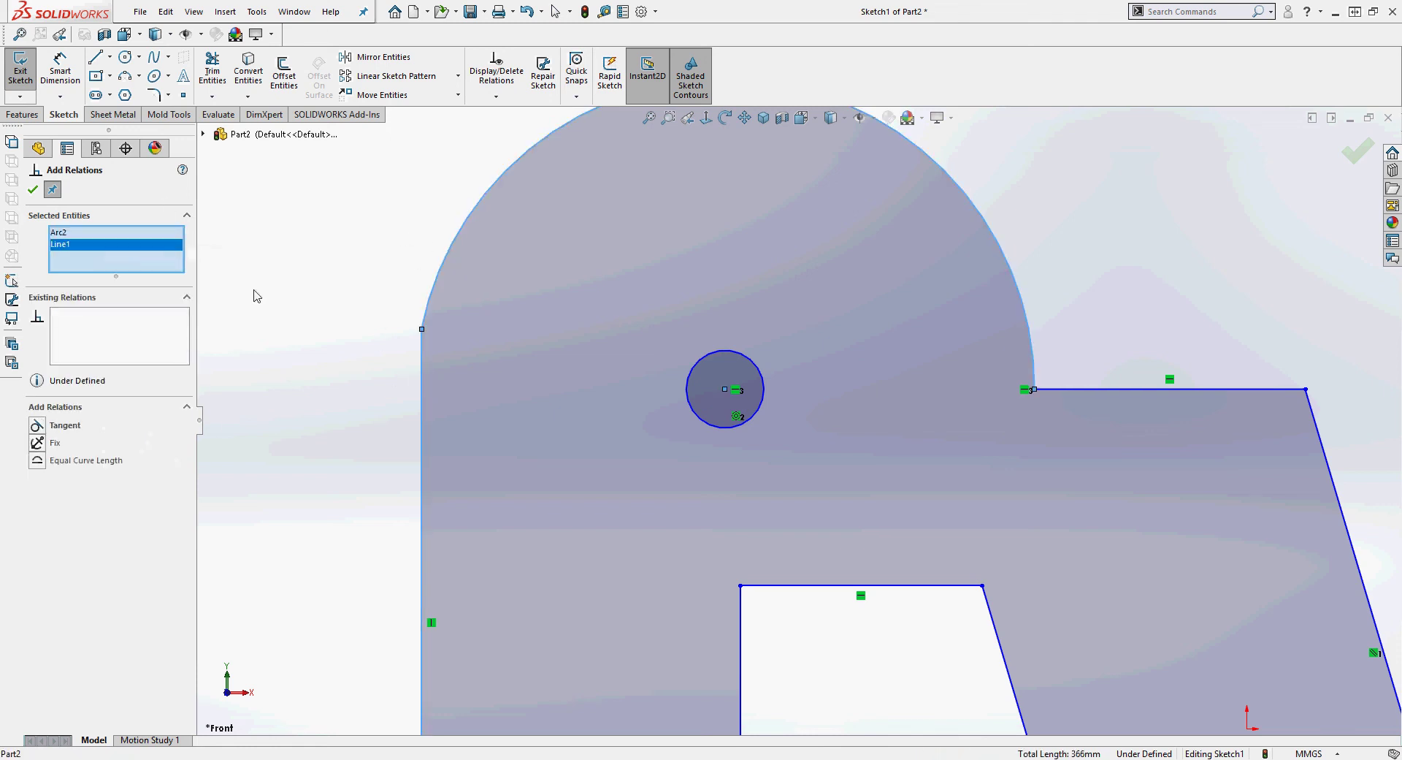
{"action": "left_click", "coordinate": [42, 428]}
{"action": "key", "text": "f"}
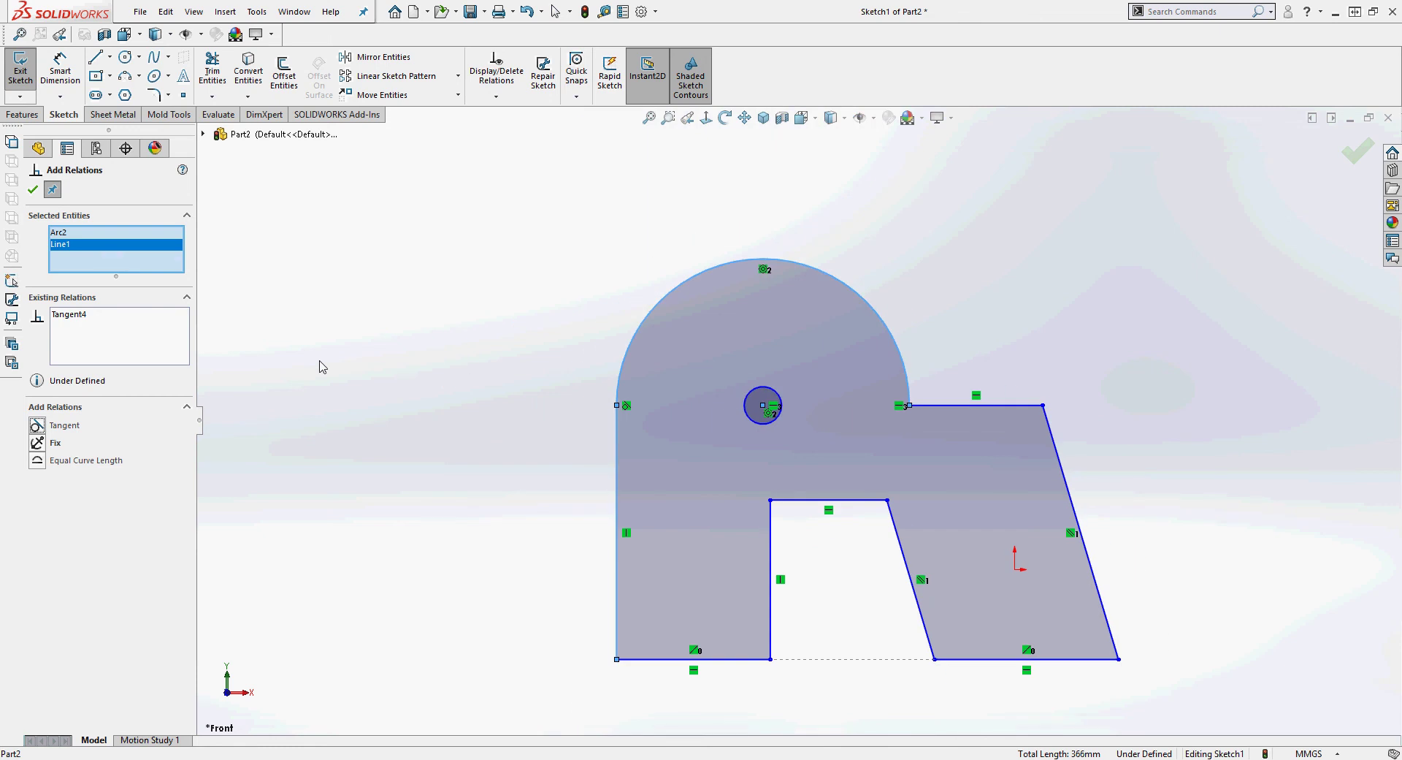
Dimension the hole at Ø20 mm and the top arc at R25 mm
{"action": "left_click", "coordinate": [33, 190]}
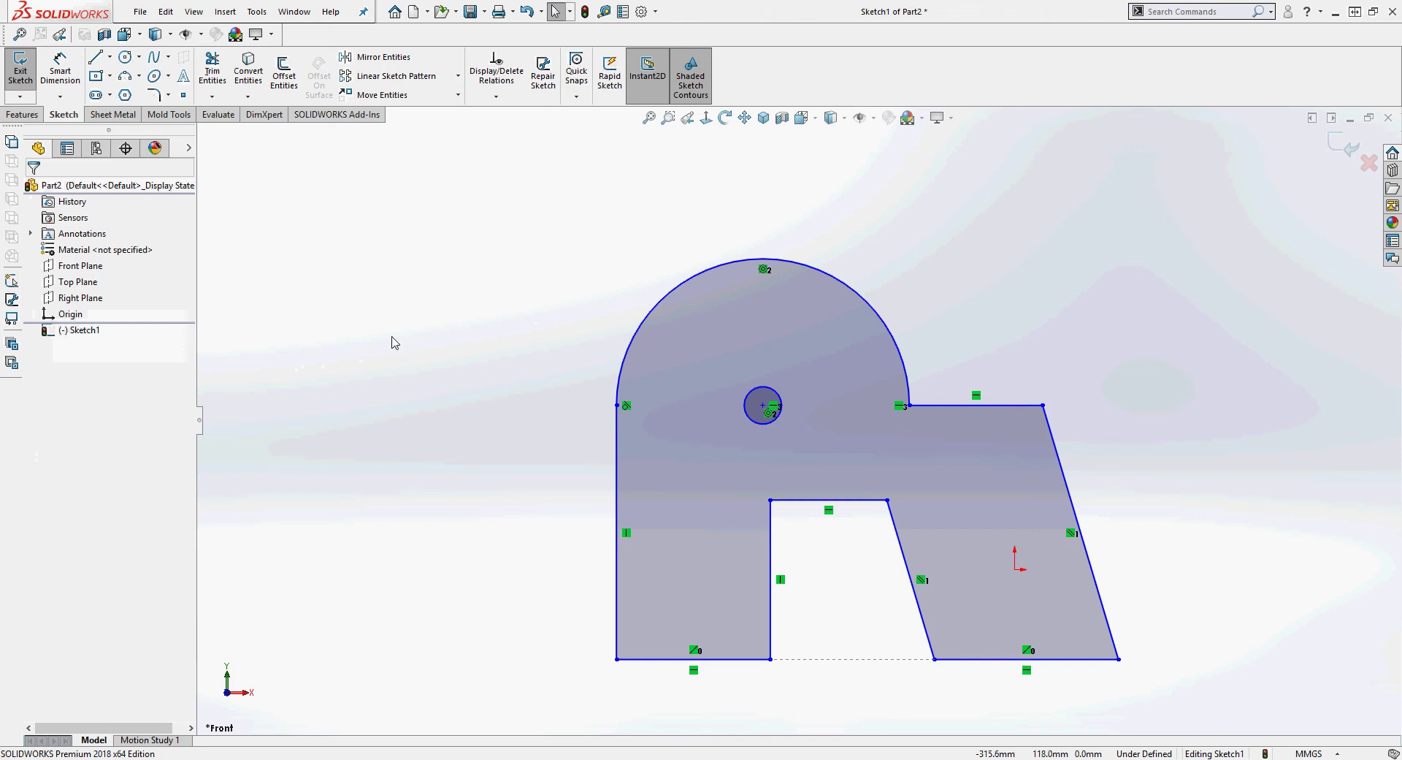
{"action": "left_click", "coordinate": [58, 71]}
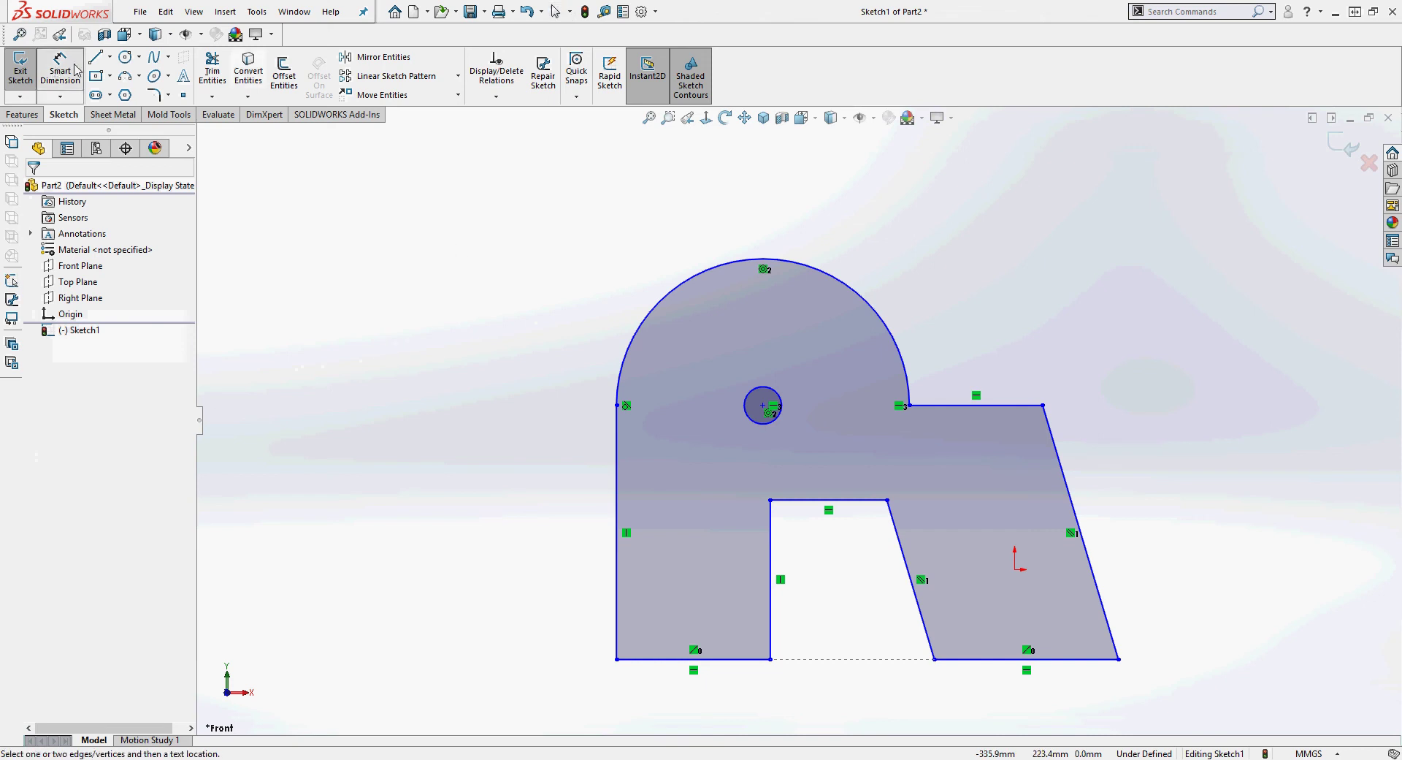
{"action": "left_click", "coordinate": [779, 398]}
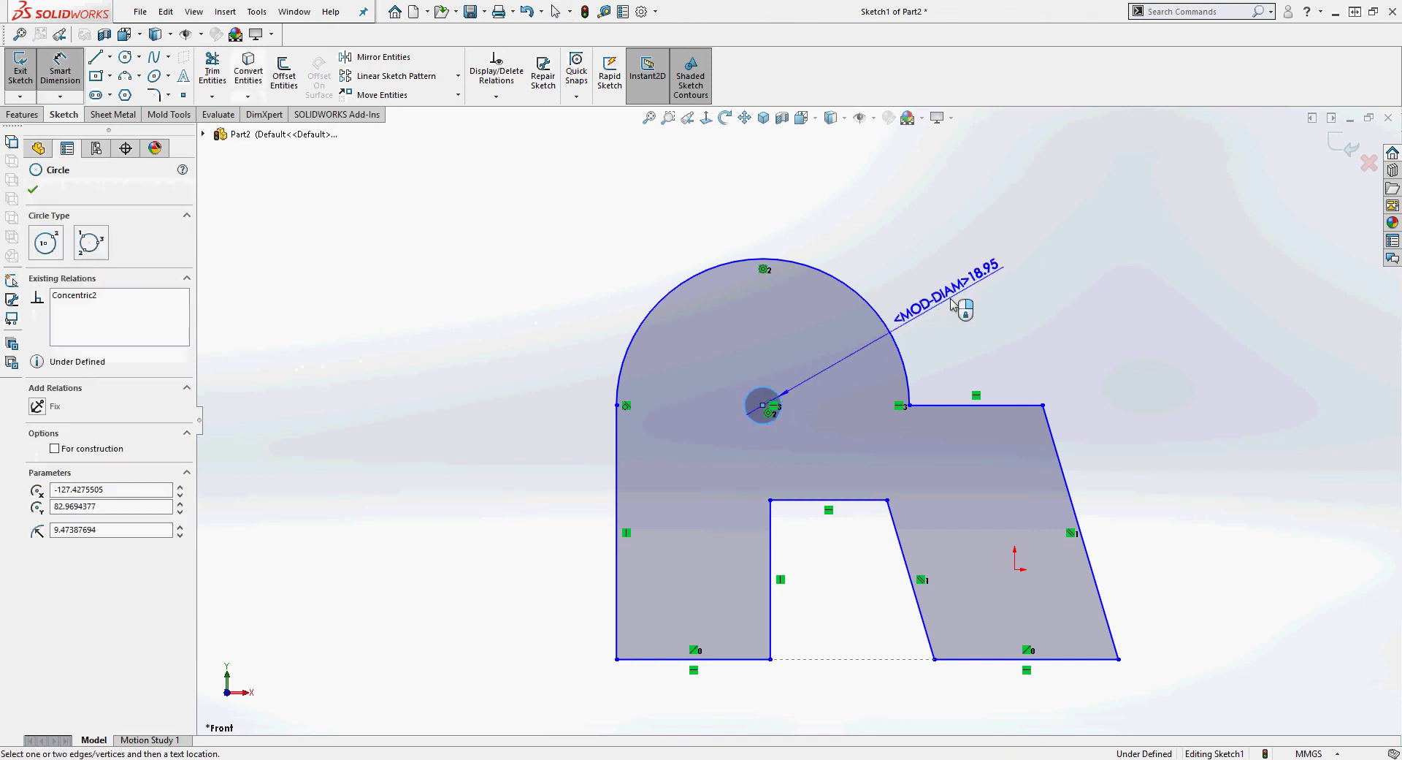
{"action": "left_click", "coordinate": [995, 300]}
{"action": "type", "text": "20"}
{"action": "key", "text": "Return"}
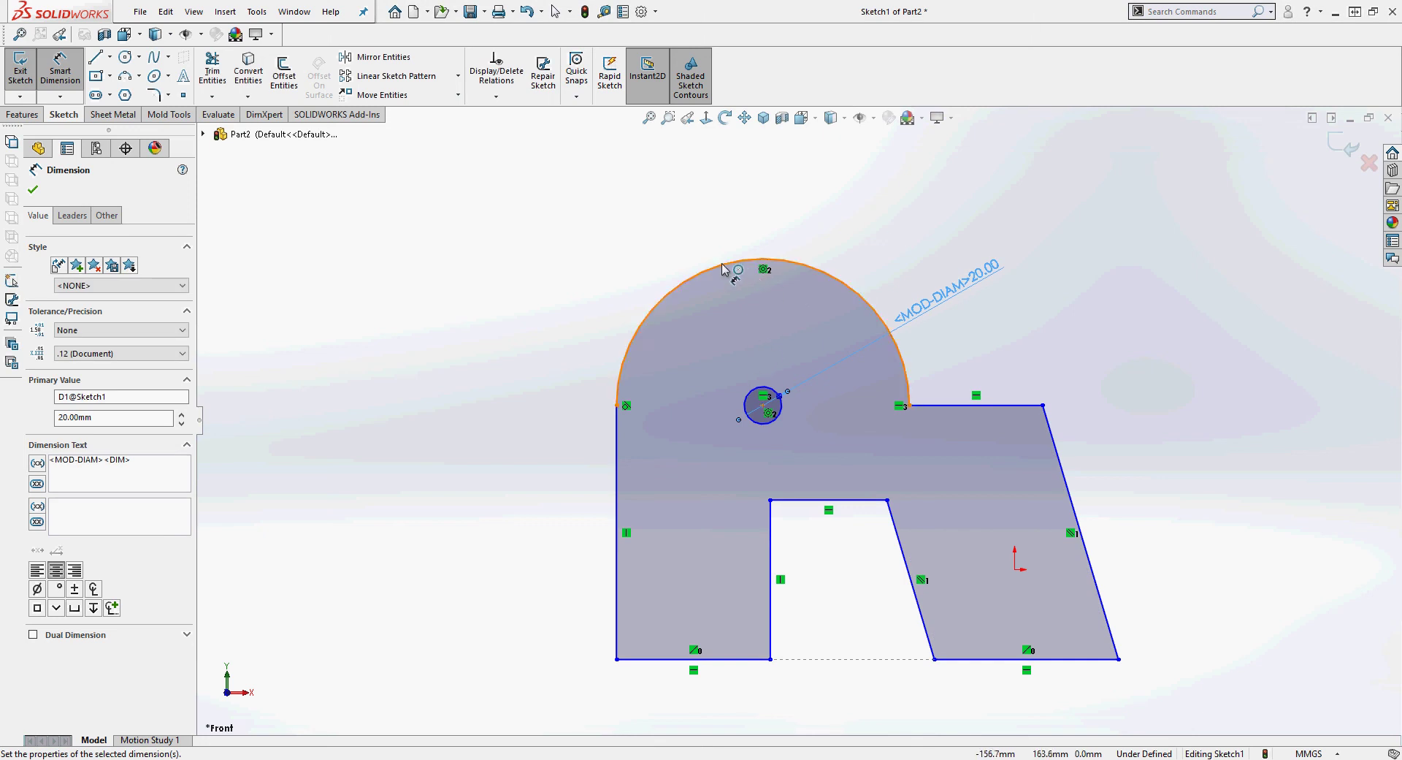
{"action": "left_click", "coordinate": [752, 270]}
{"action": "left_click", "coordinate": [626, 221]}
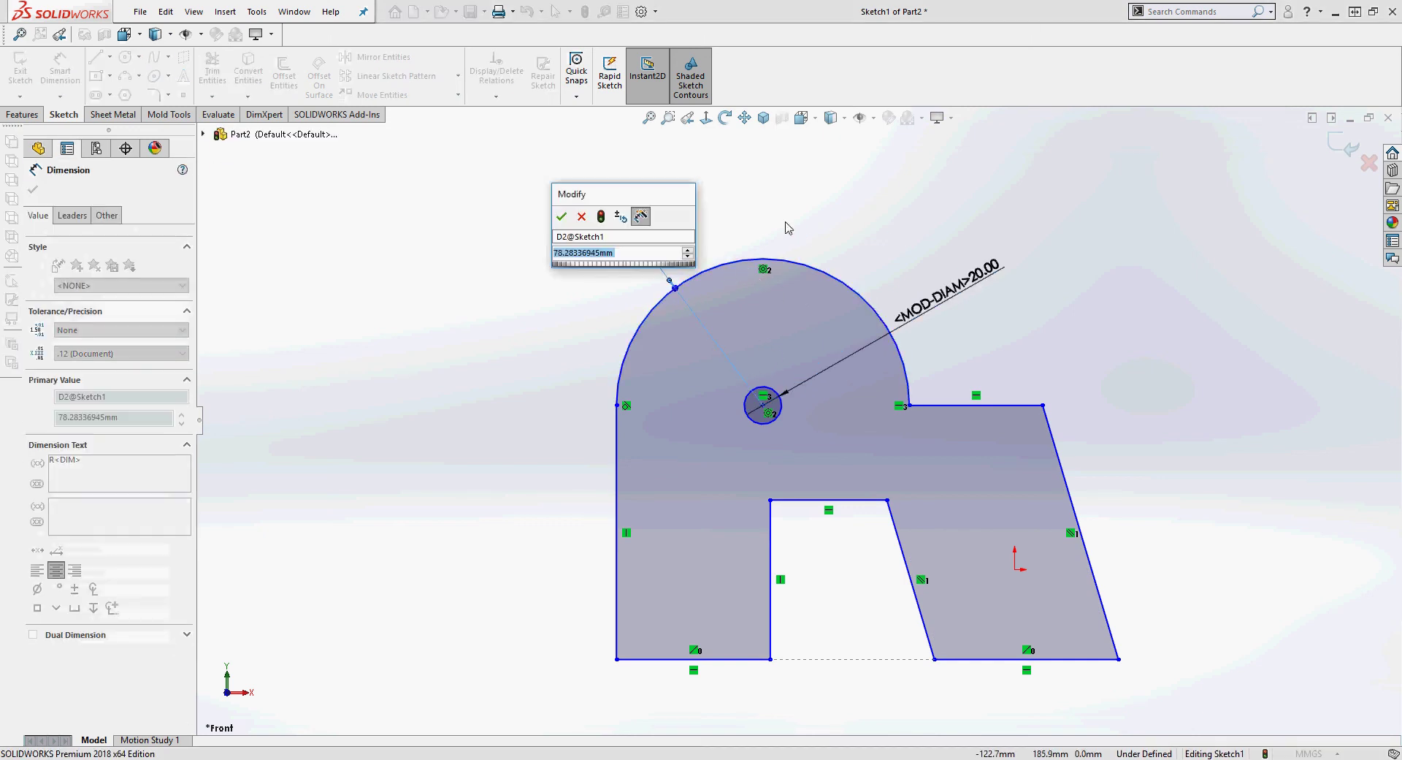
{"action": "type", "text": "25"}
{"action": "key", "text": "Return"}
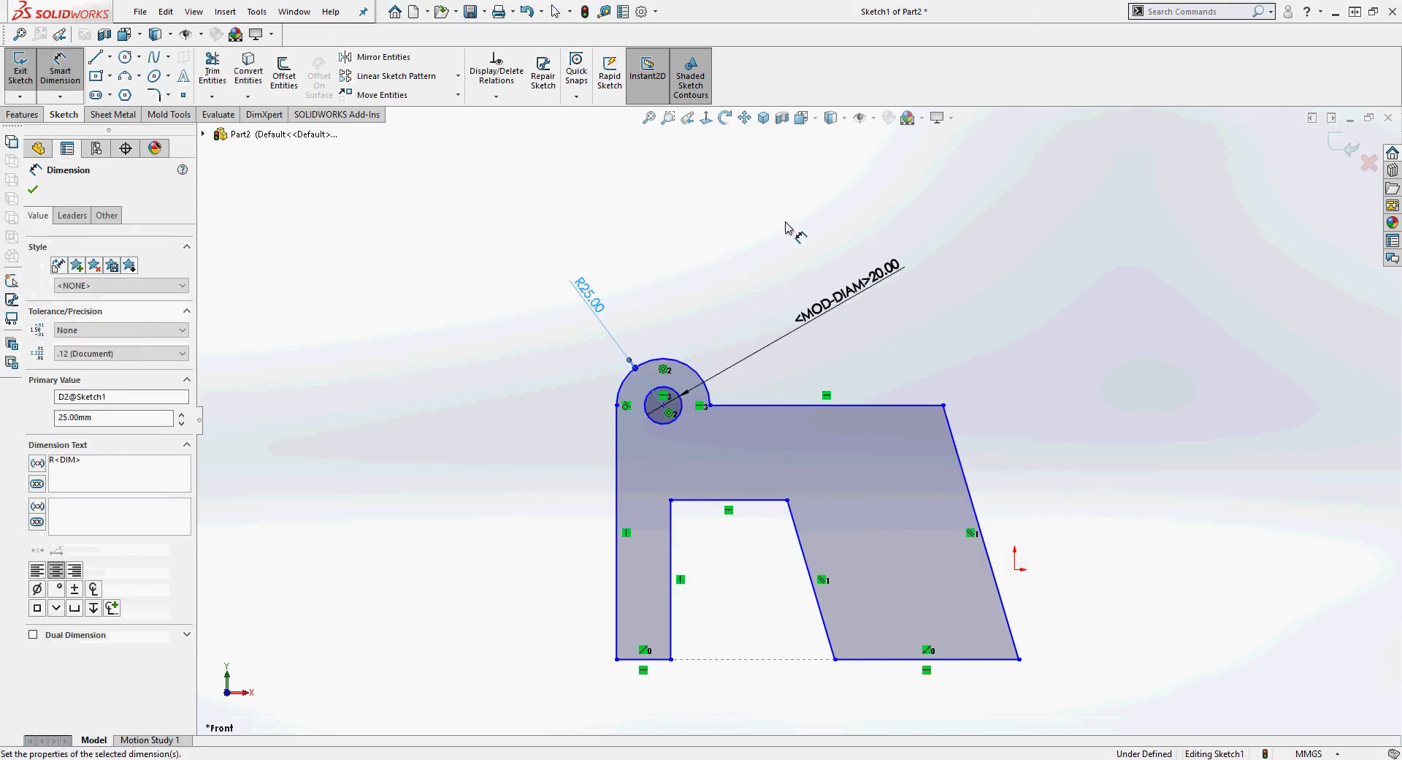
Dimension the left edge height 100 mm and the left leg width 40 mm
{"action": "left_click", "coordinate": [617, 489]}
{"action": "left_click", "coordinate": [511, 512]}
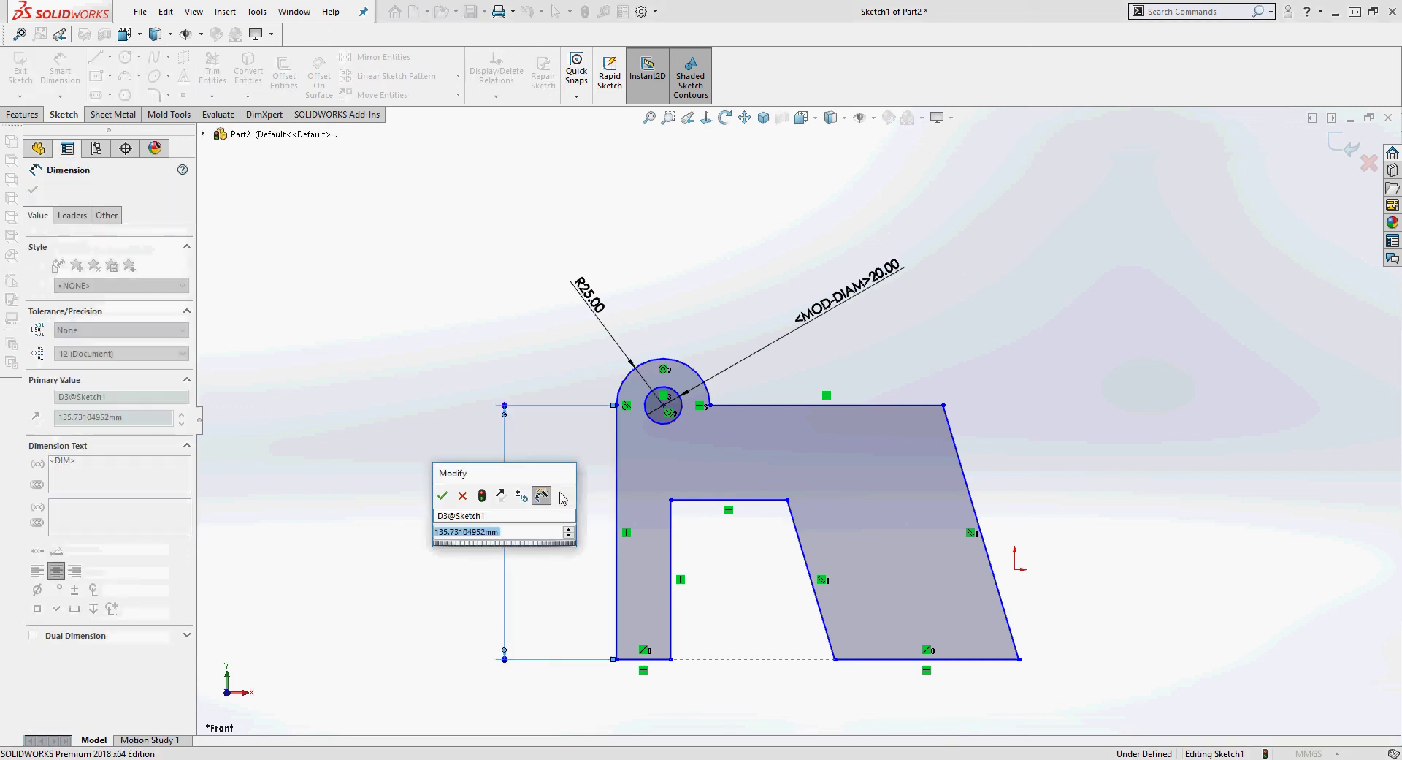
{"action": "type", "text": "100"}
{"action": "key", "text": "Return"}
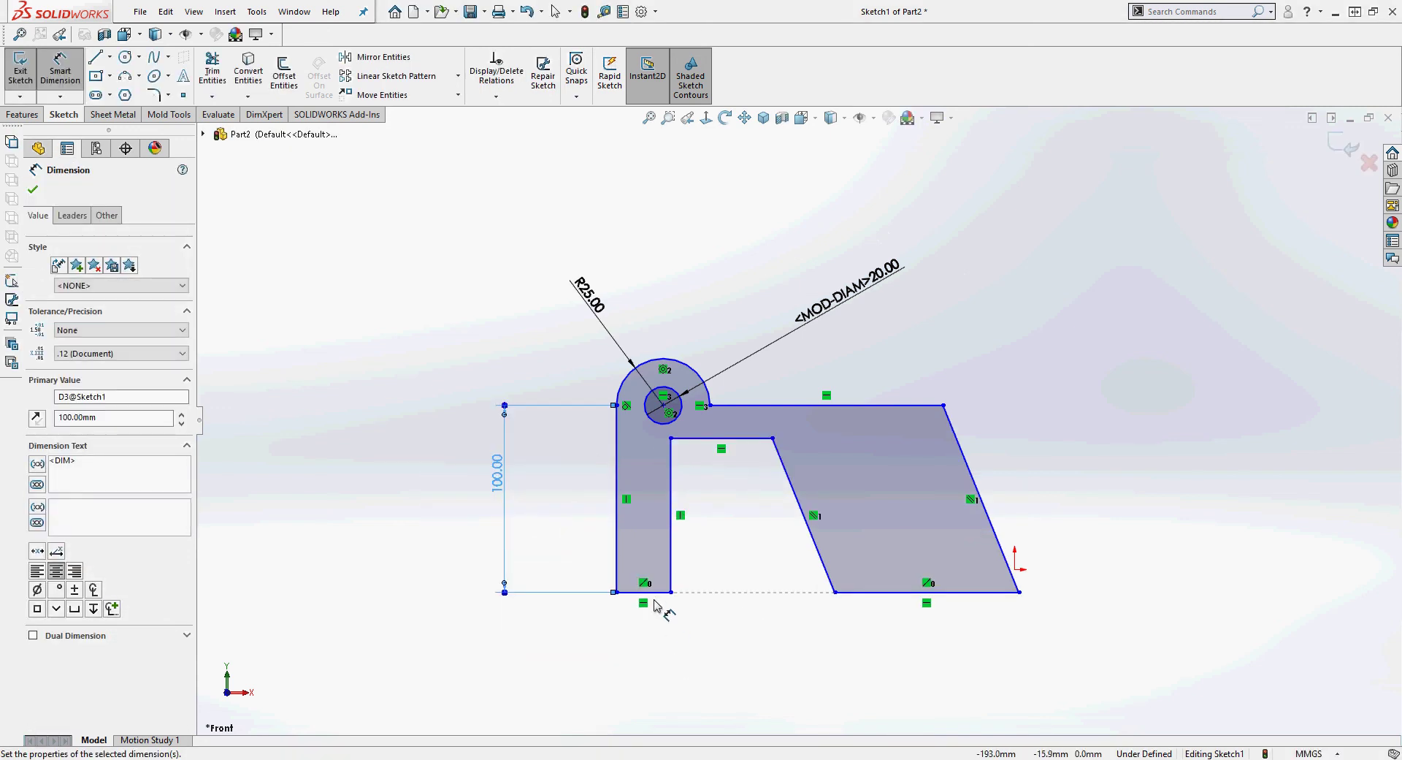
{"action": "left_click", "coordinate": [654, 593]}
{"action": "left_click", "coordinate": [652, 655]}
{"action": "type", "text": "40"}
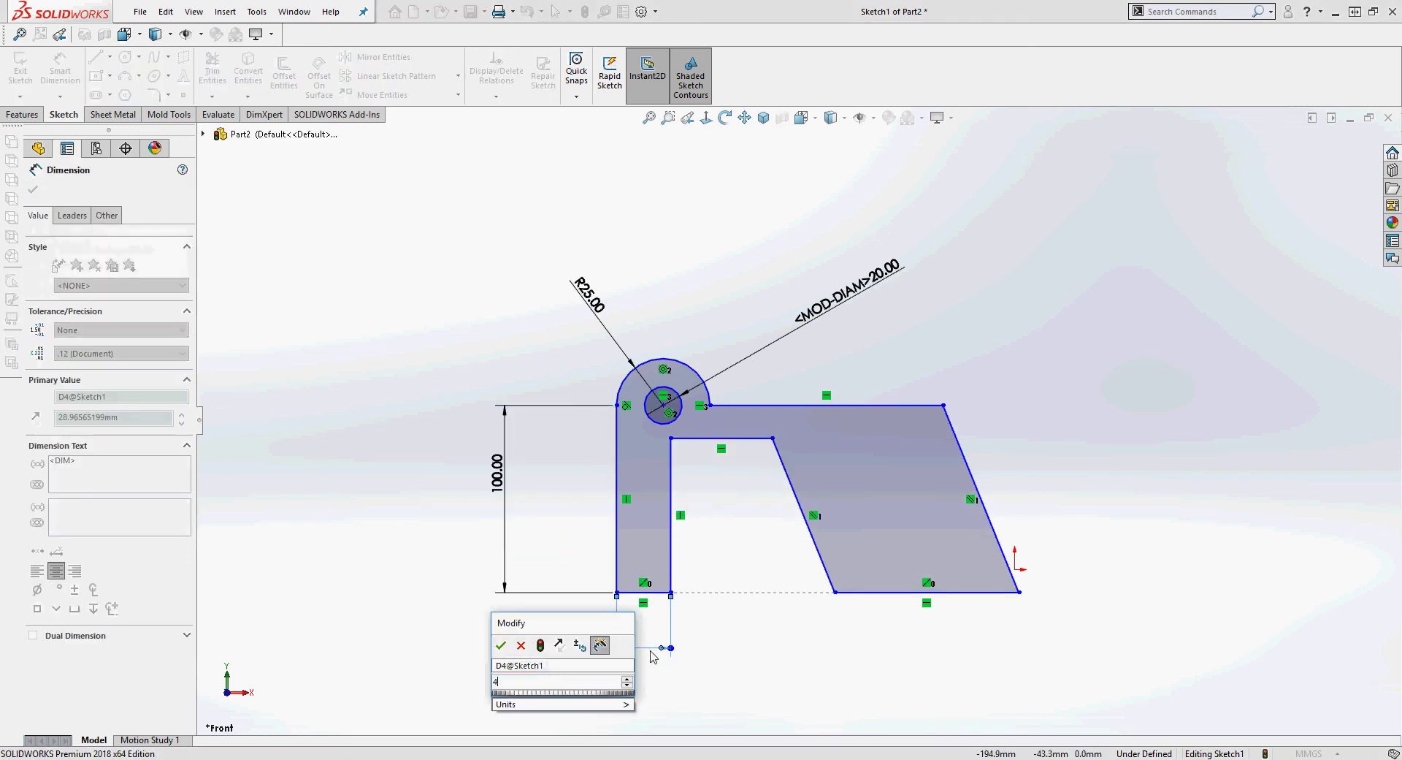
{"action": "key", "text": "Return"}
Dimension the slot width 35 mm, right foot 50 mm and slot height 30 mm
{"action": "left_click", "coordinate": [715, 439]}
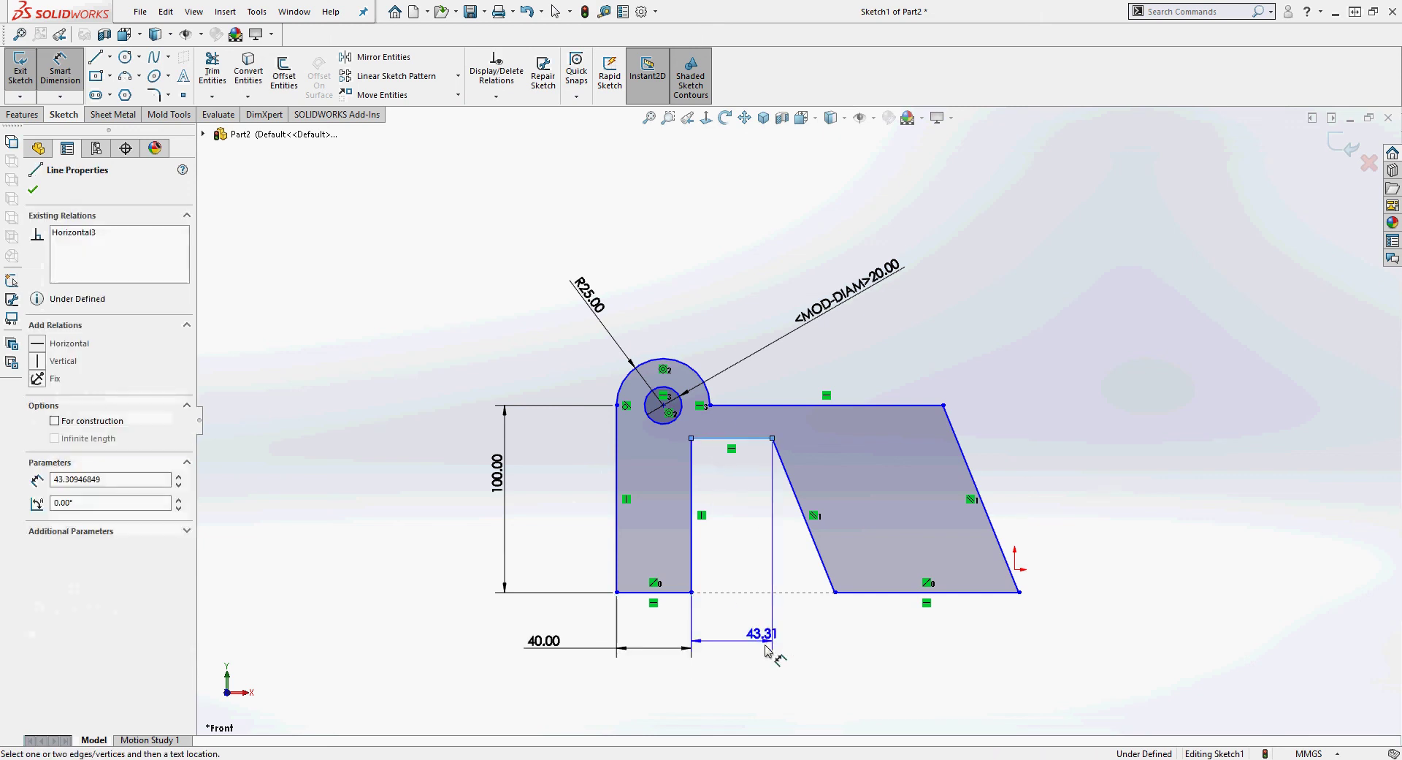
{"action": "left_click", "coordinate": [764, 669]}
{"action": "type", "text": "35"}
{"action": "key", "text": "Return"}
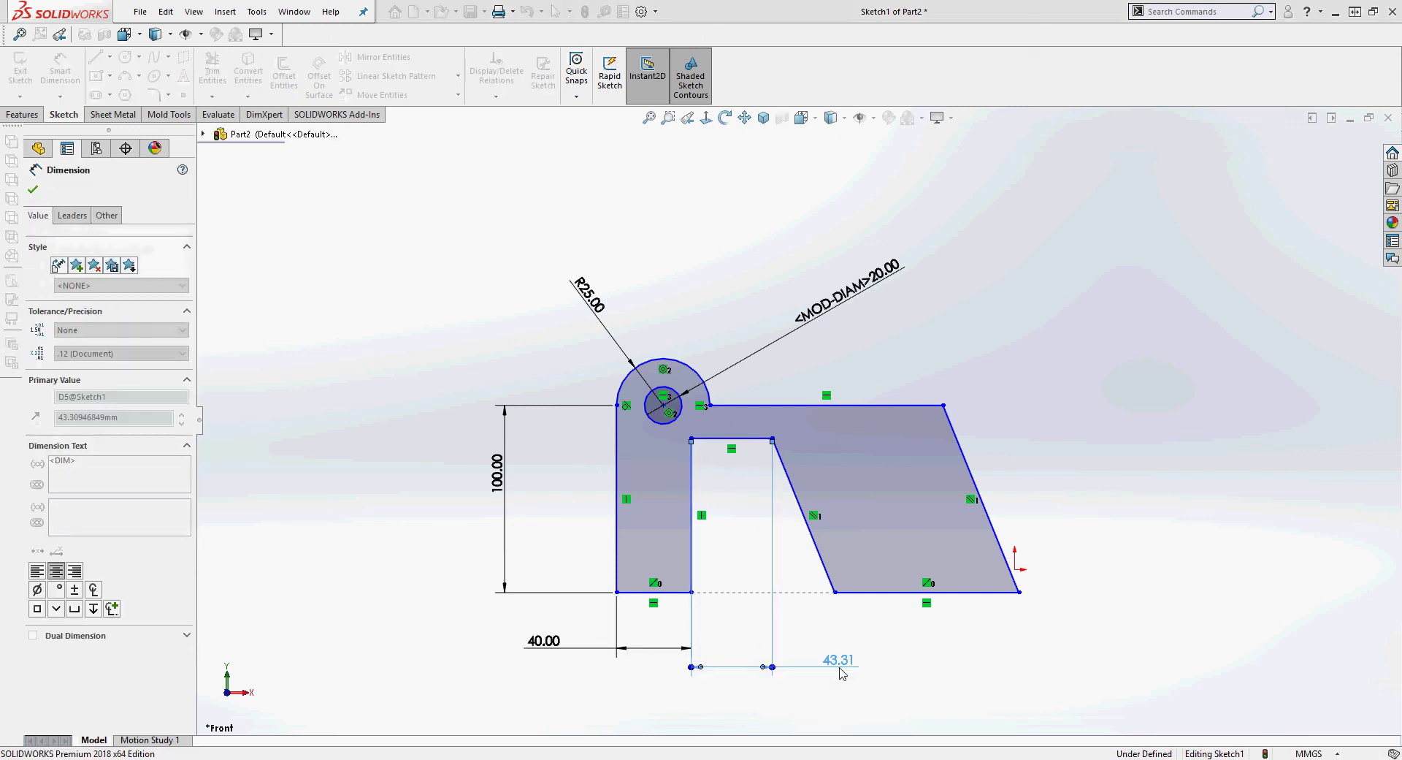
{"action": "left_click", "coordinate": [887, 592]}
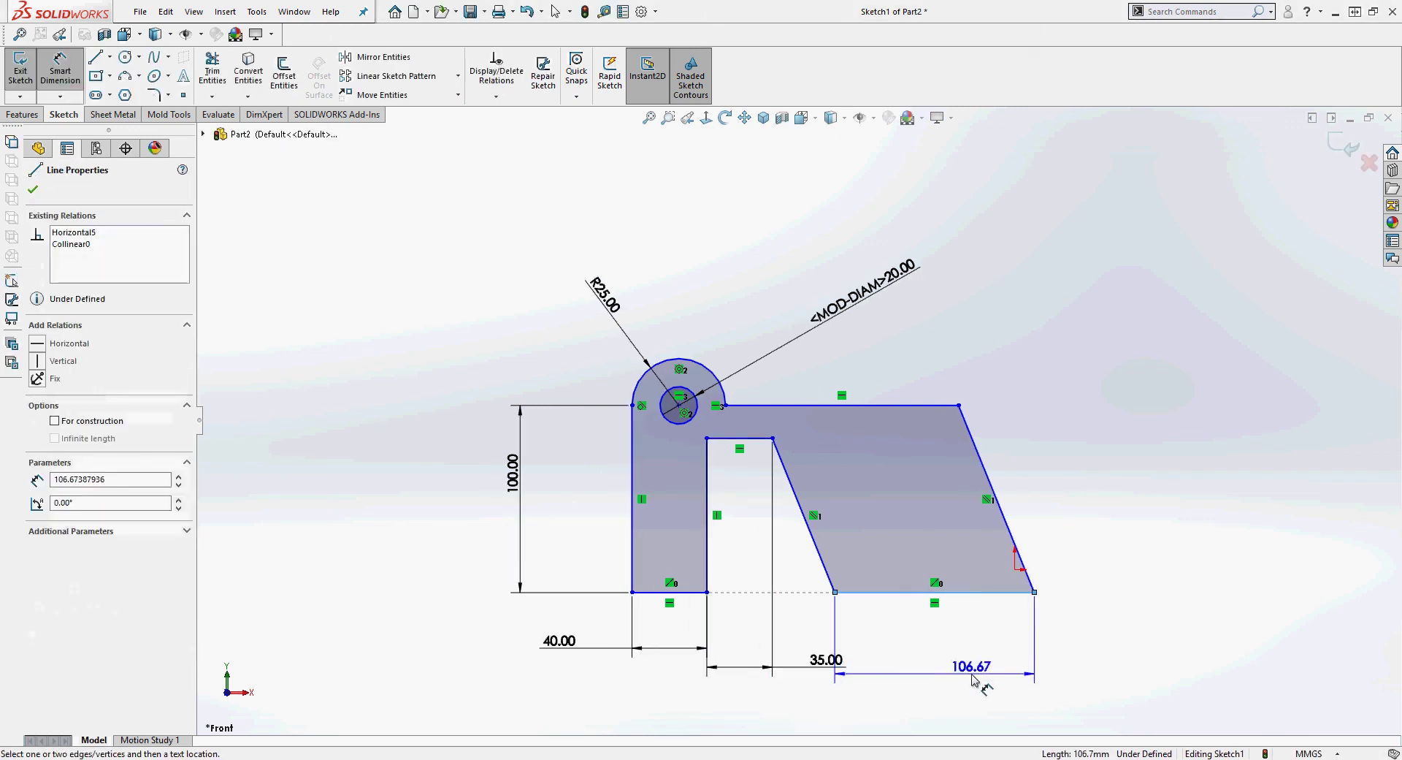
{"action": "left_click", "coordinate": [977, 672]}
{"action": "type", "text": "50"}
{"action": "key", "text": "Return"}
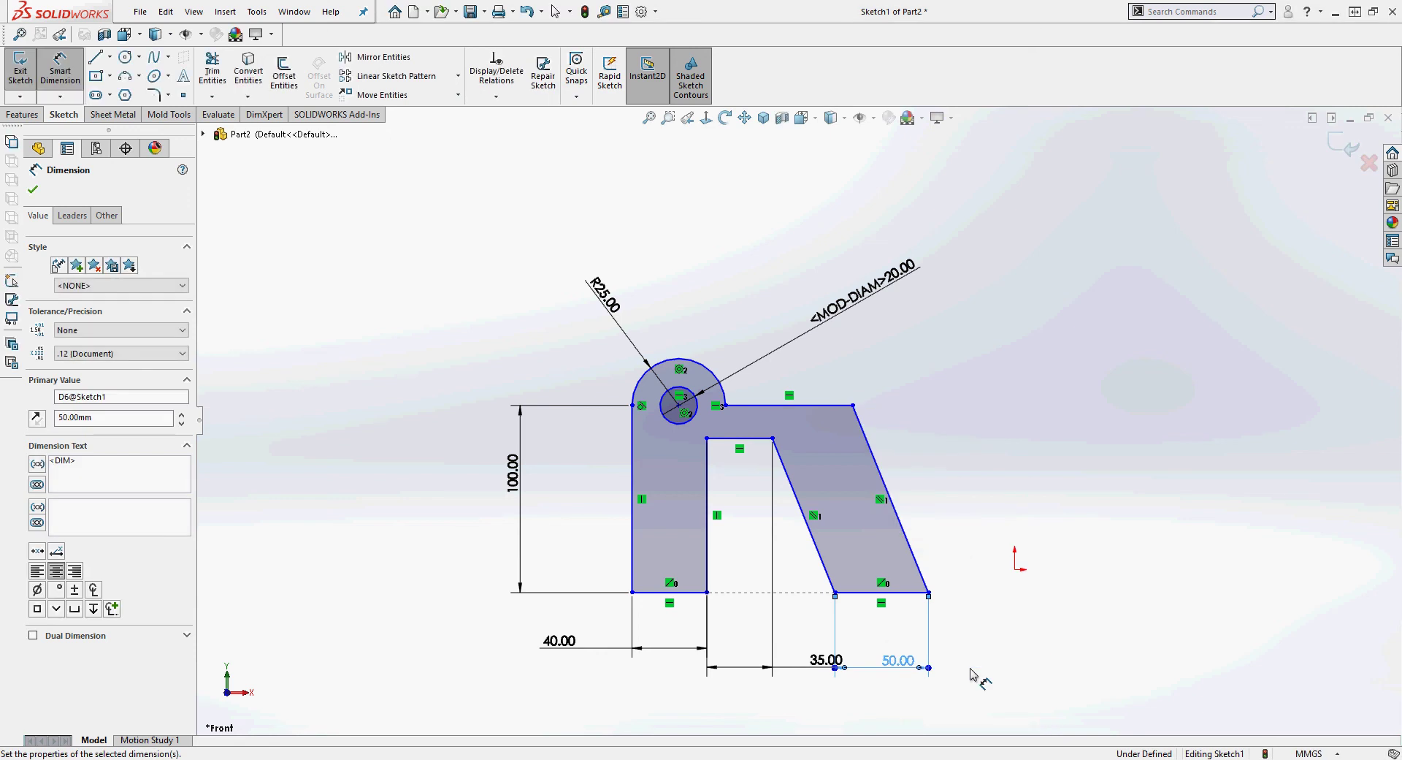
{"action": "left_click", "coordinate": [739, 438]}
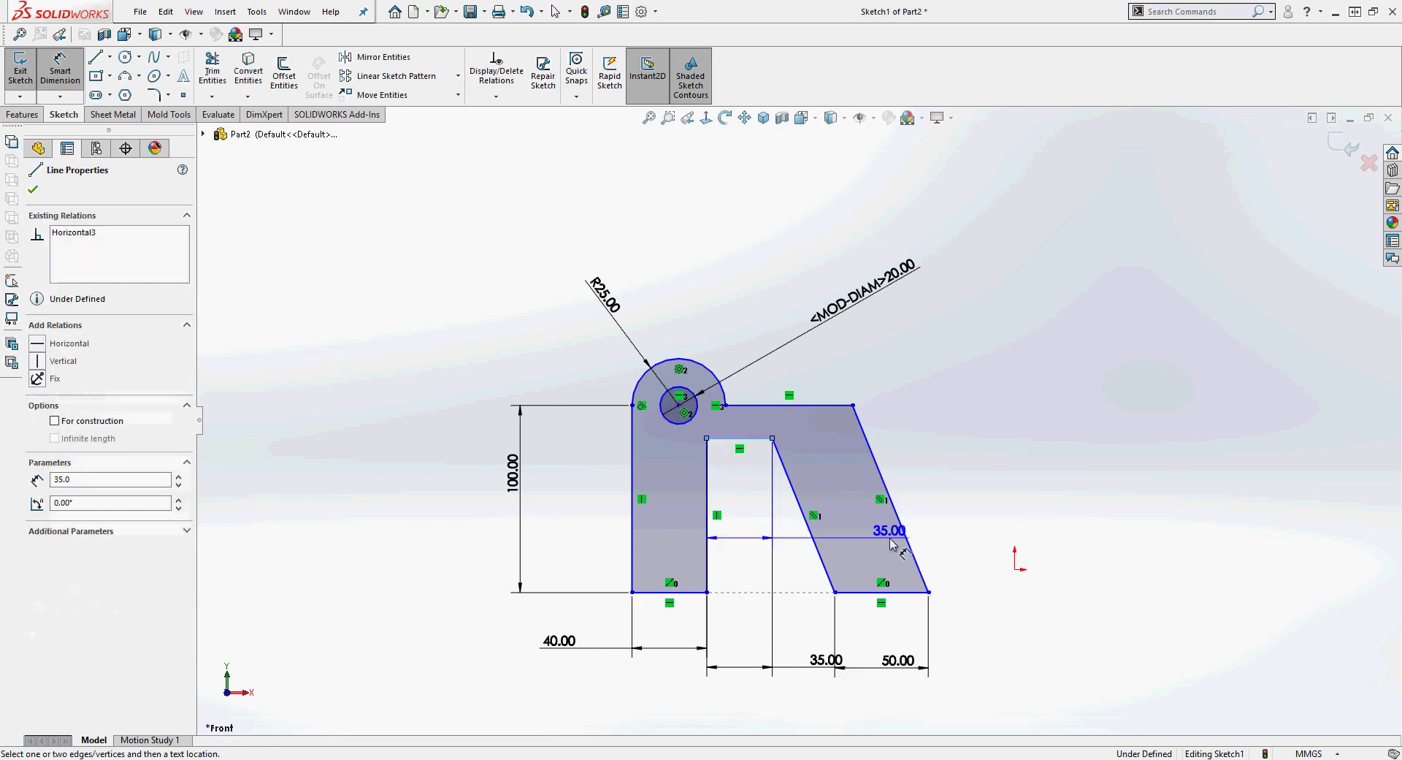
{"action": "left_click", "coordinate": [880, 592]}
{"action": "left_click", "coordinate": [1022, 545]}
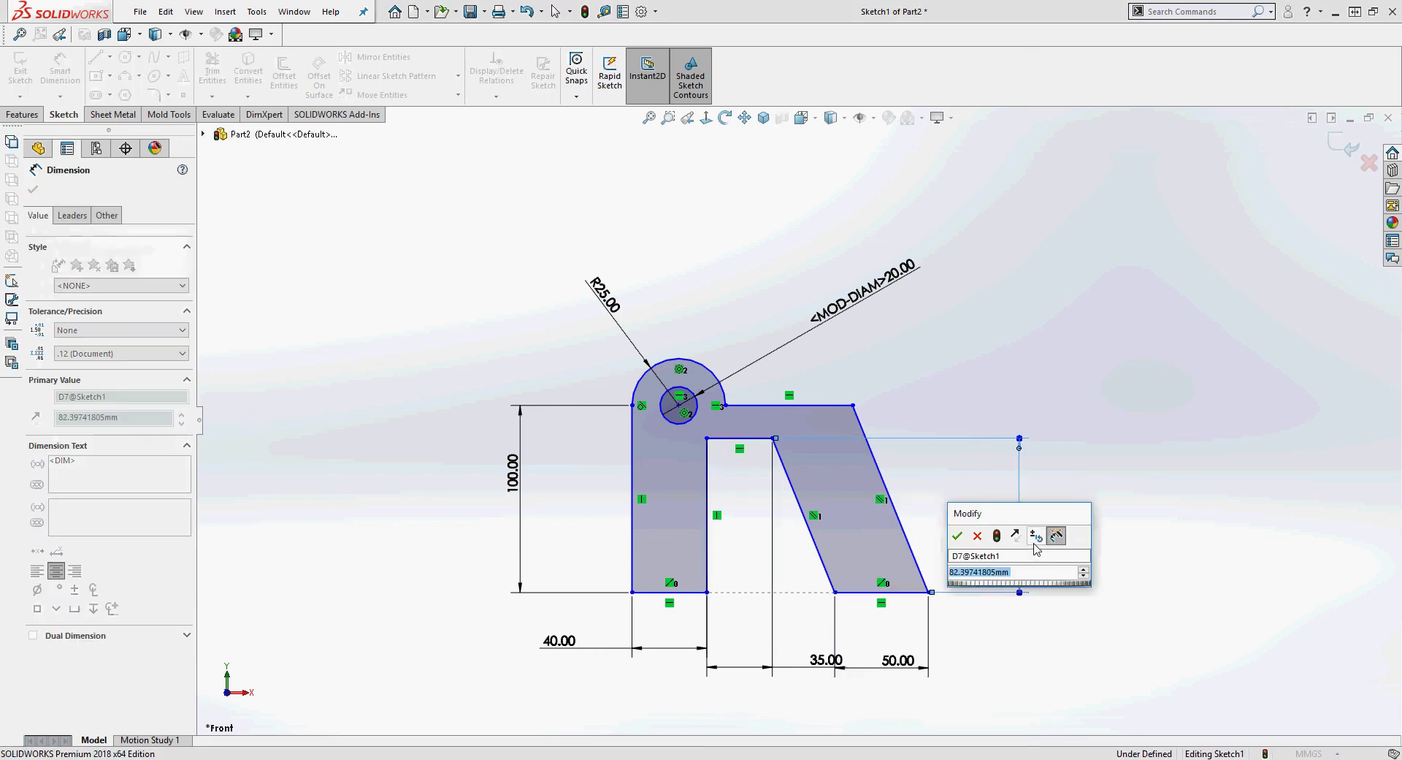
{"action": "type", "text": "30"}
{"action": "key", "text": "Return"}
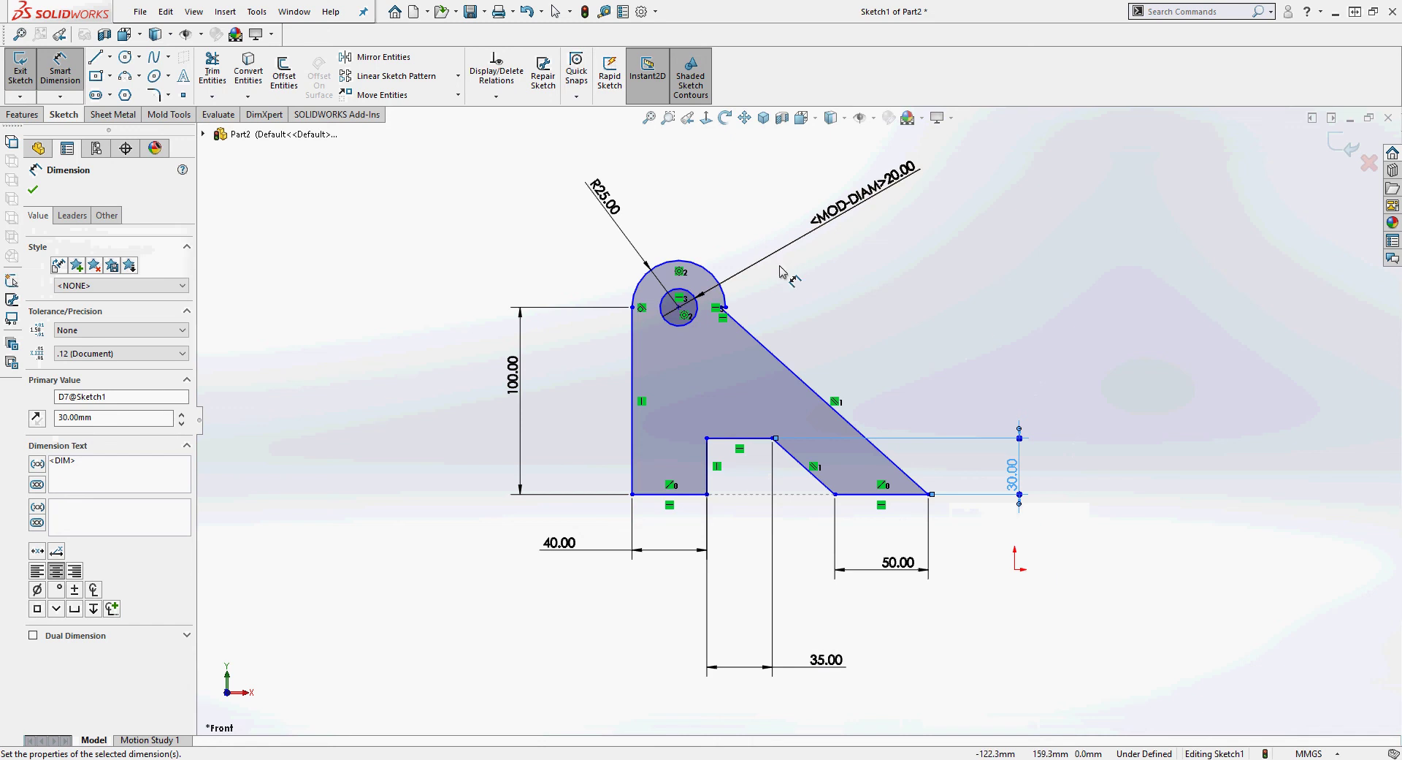
Drag the arc's end point right to create a short horizontal top flat before the slope
{"action": "right_click", "coordinate": [827, 281]}
{"action": "left_click", "coordinate": [891, 304]}
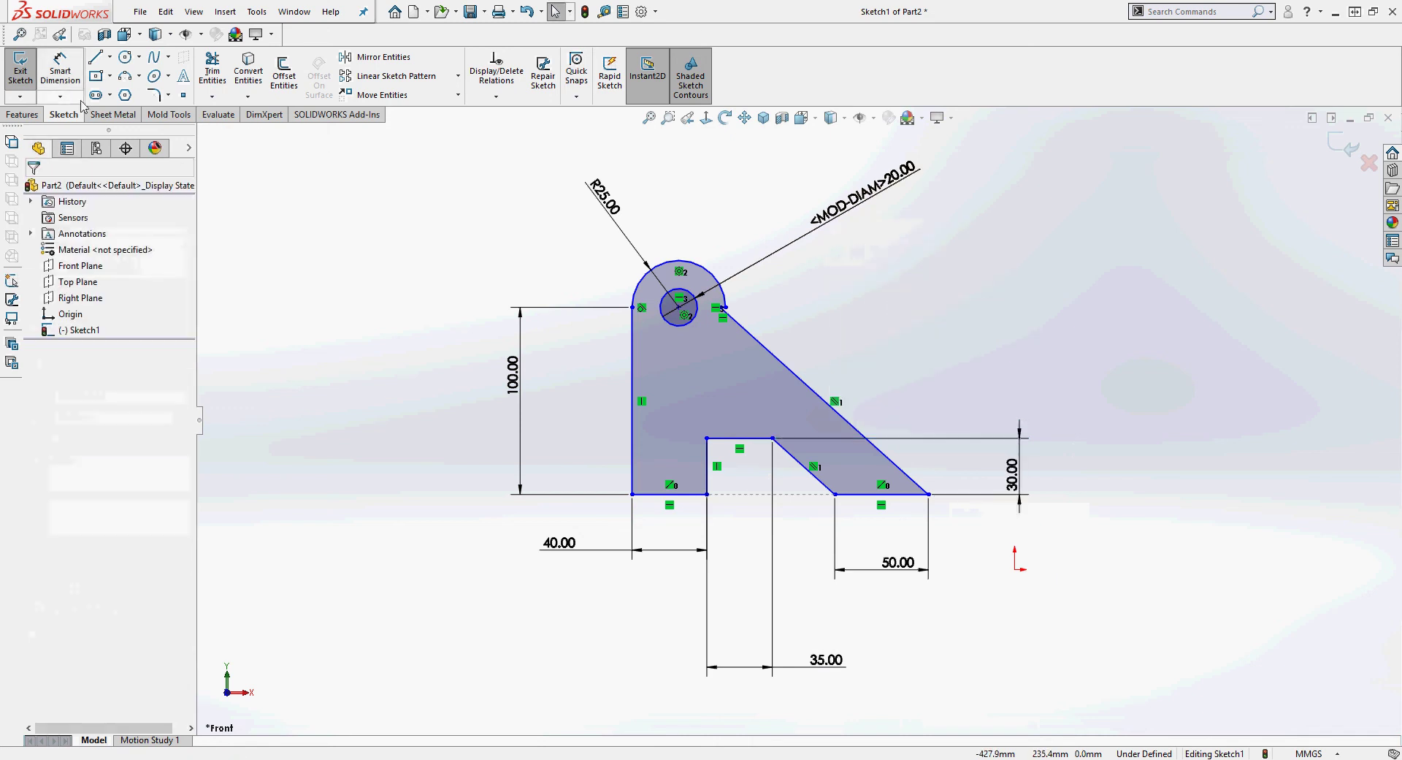
{"action": "scroll", "coordinate": [779, 278], "scroll_direction": "down", "scroll_amount": 3}
{"action": "scroll", "coordinate": [780, 314], "scroll_direction": "down", "scroll_amount": 5}
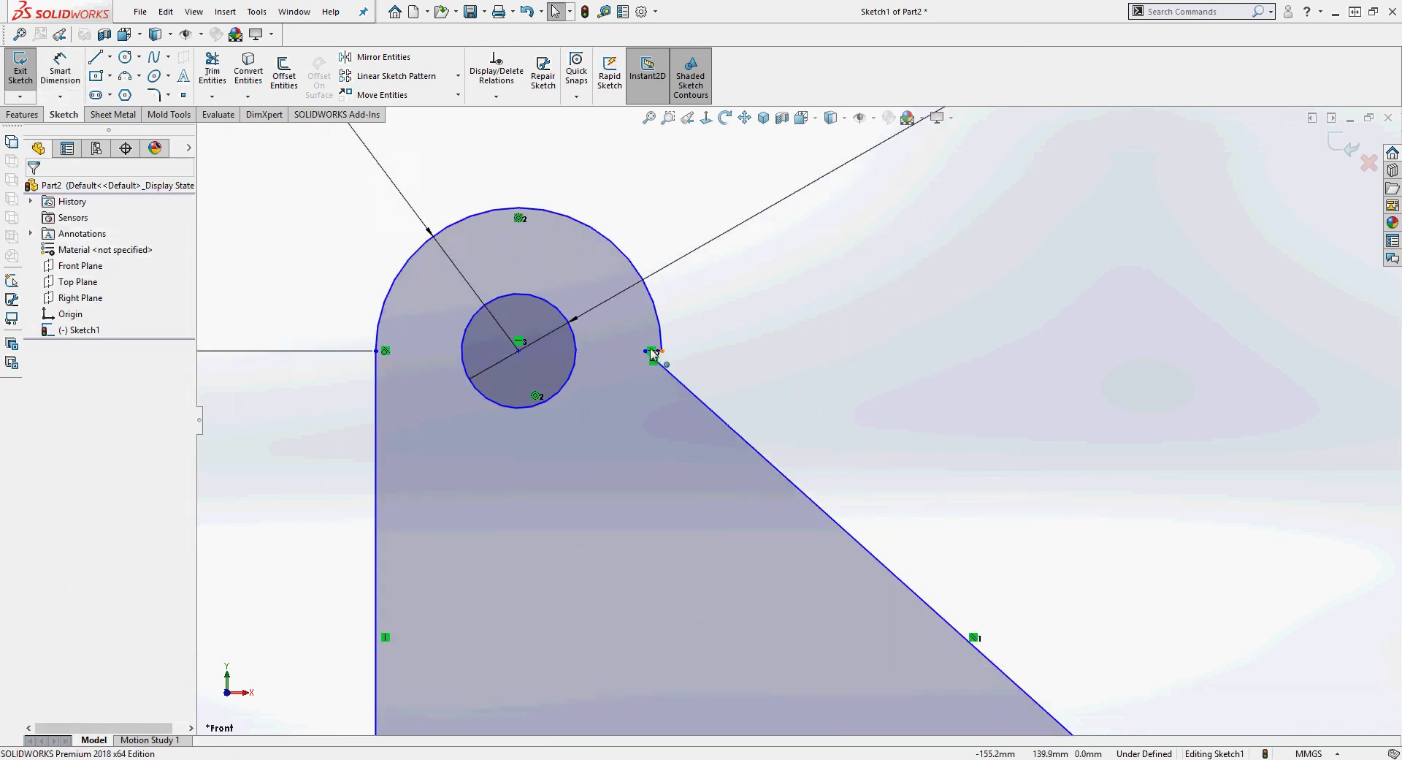
{"action": "left_click", "coordinate": [694, 382]}
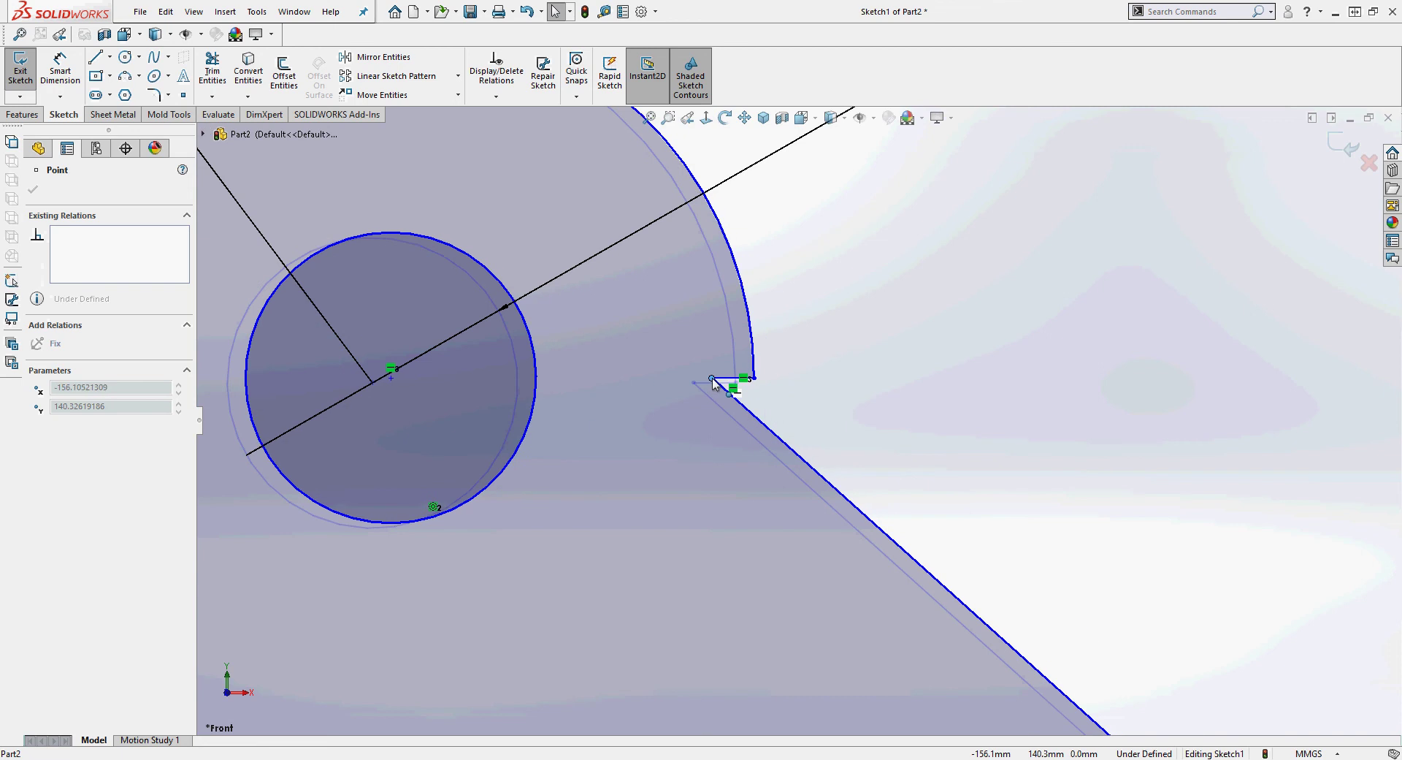
{"action": "mouse_move", "coordinate": [709, 382]}
{"action": "left_mouse_down"}
{"action": "mouse_move", "coordinate": [785, 385]}
{"action": "mouse_move", "coordinate": [679, 384]}
{"action": "mouse_move", "coordinate": [835, 380]}
{"action": "left_mouse_up"}
{"action": "key", "text": "f"}
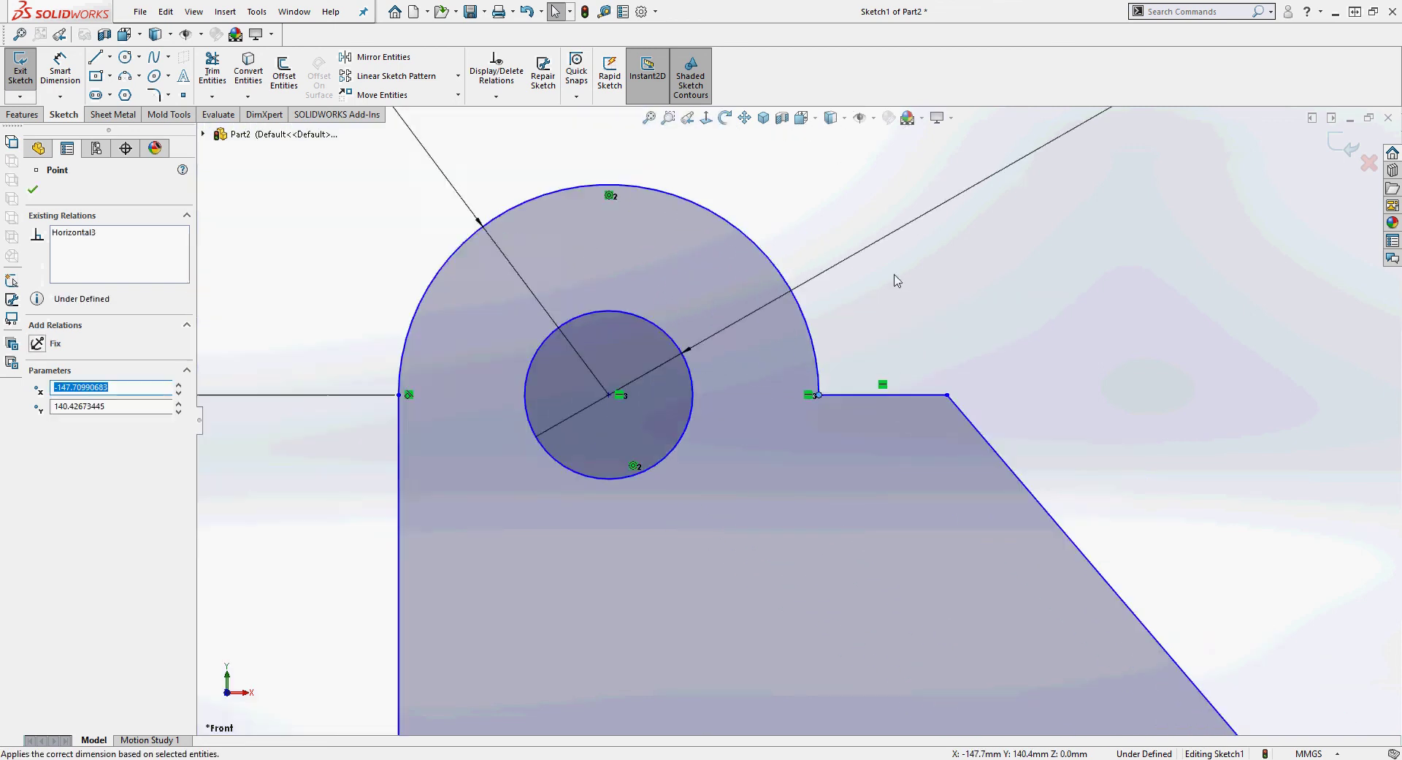
{"action": "scroll", "coordinate": [964, 467], "scroll_direction": "down", "scroll_amount": 2}
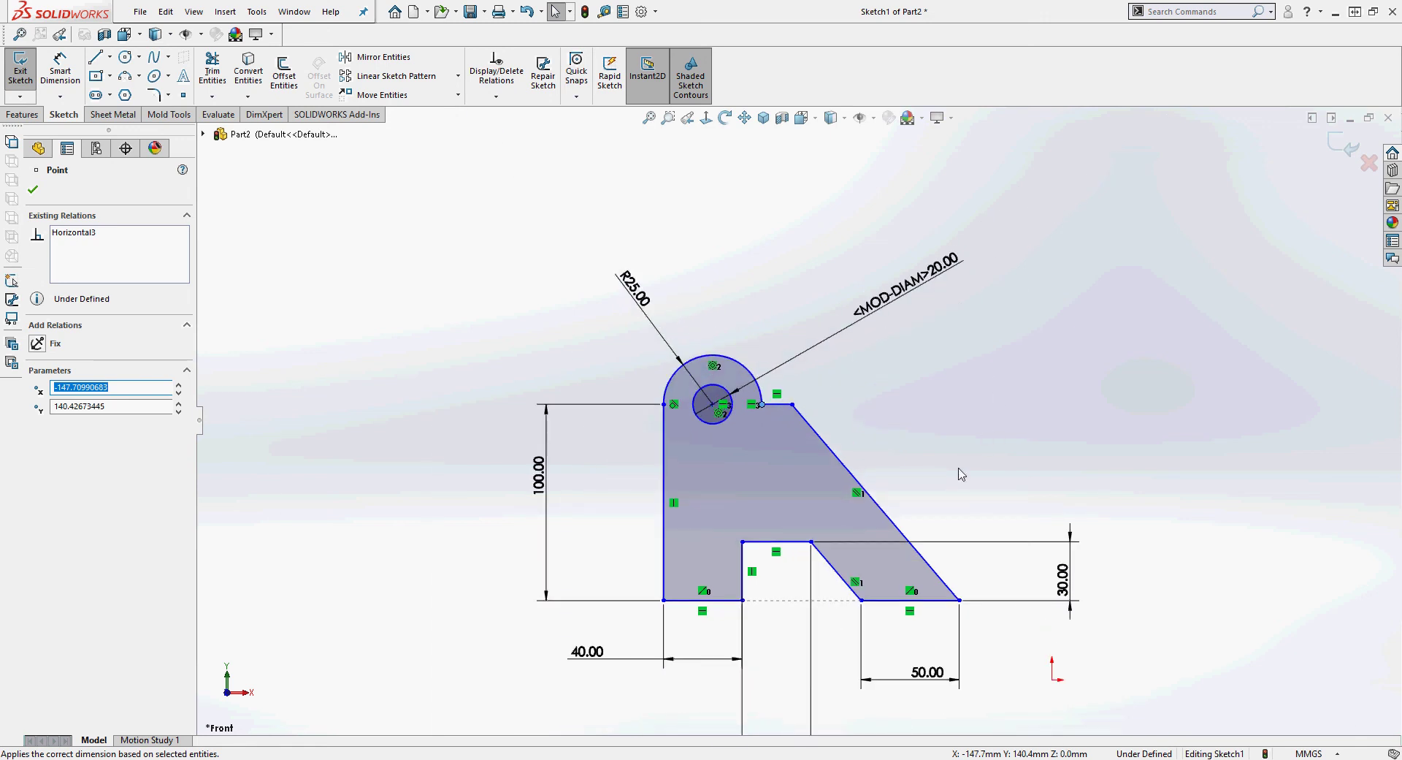
Dimension the angle between the sloped edge and the vertical edge as 60°, then fit the sketch in view
{"action": "key", "text": "d"}
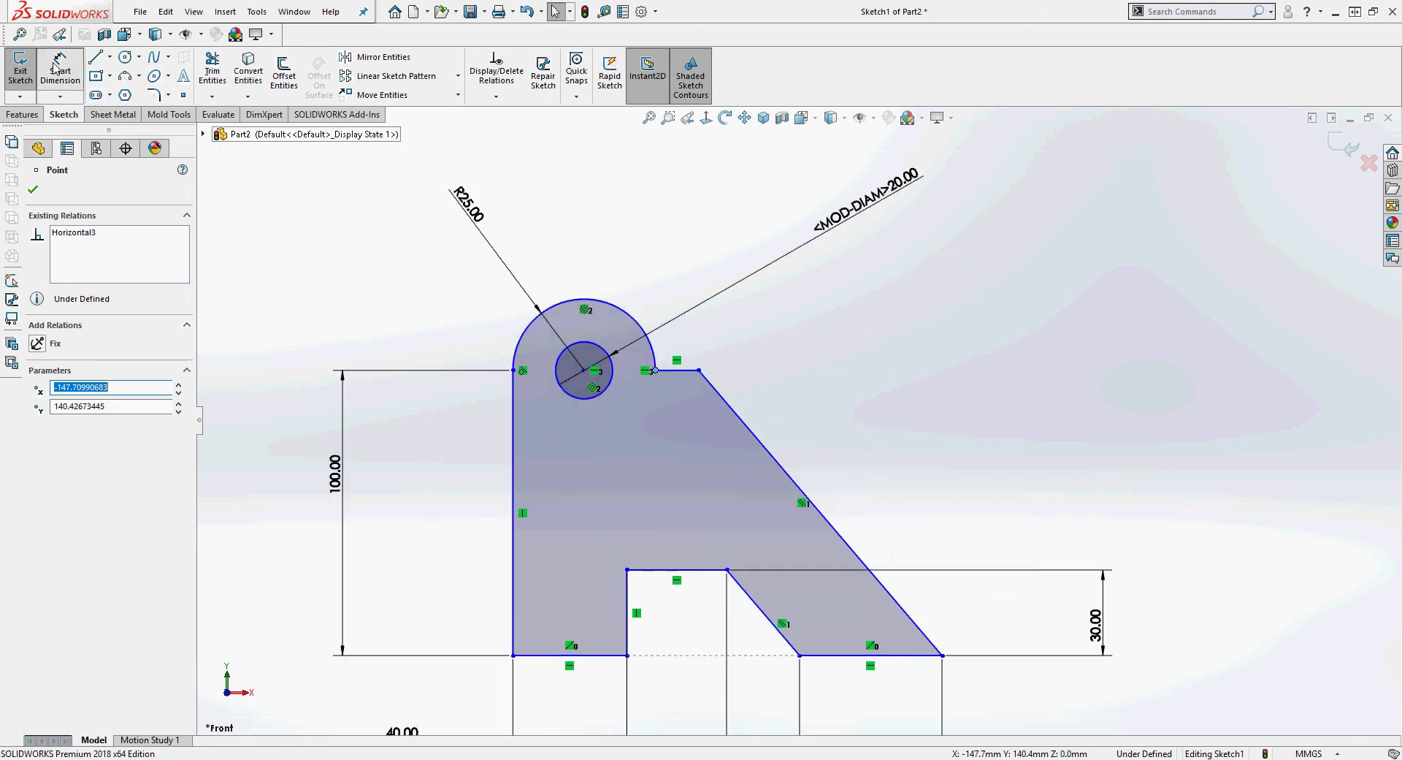
{"action": "left_click", "coordinate": [890, 605]}
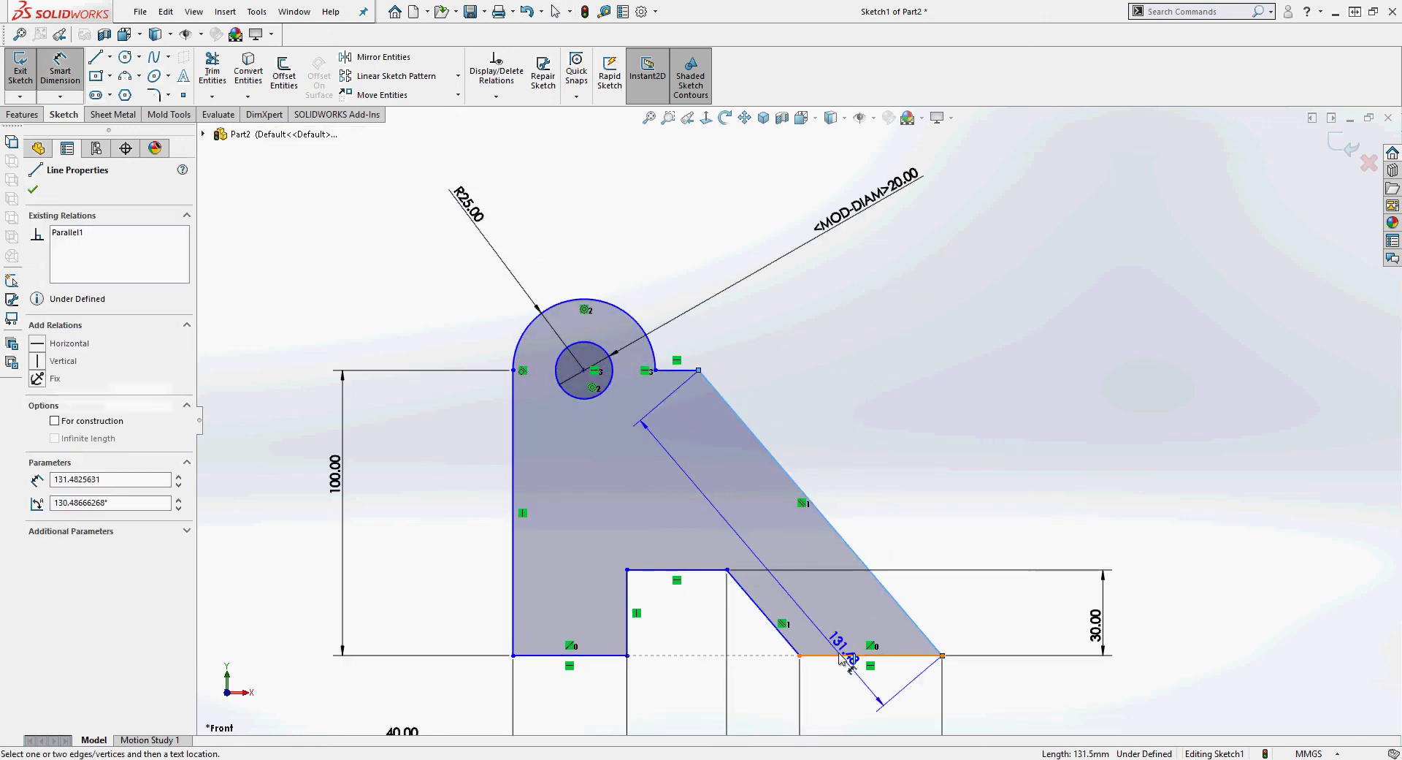
{"action": "left_click", "coordinate": [628, 606]}
{"action": "left_click", "coordinate": [701, 527]}
{"action": "type", "text": "60"}
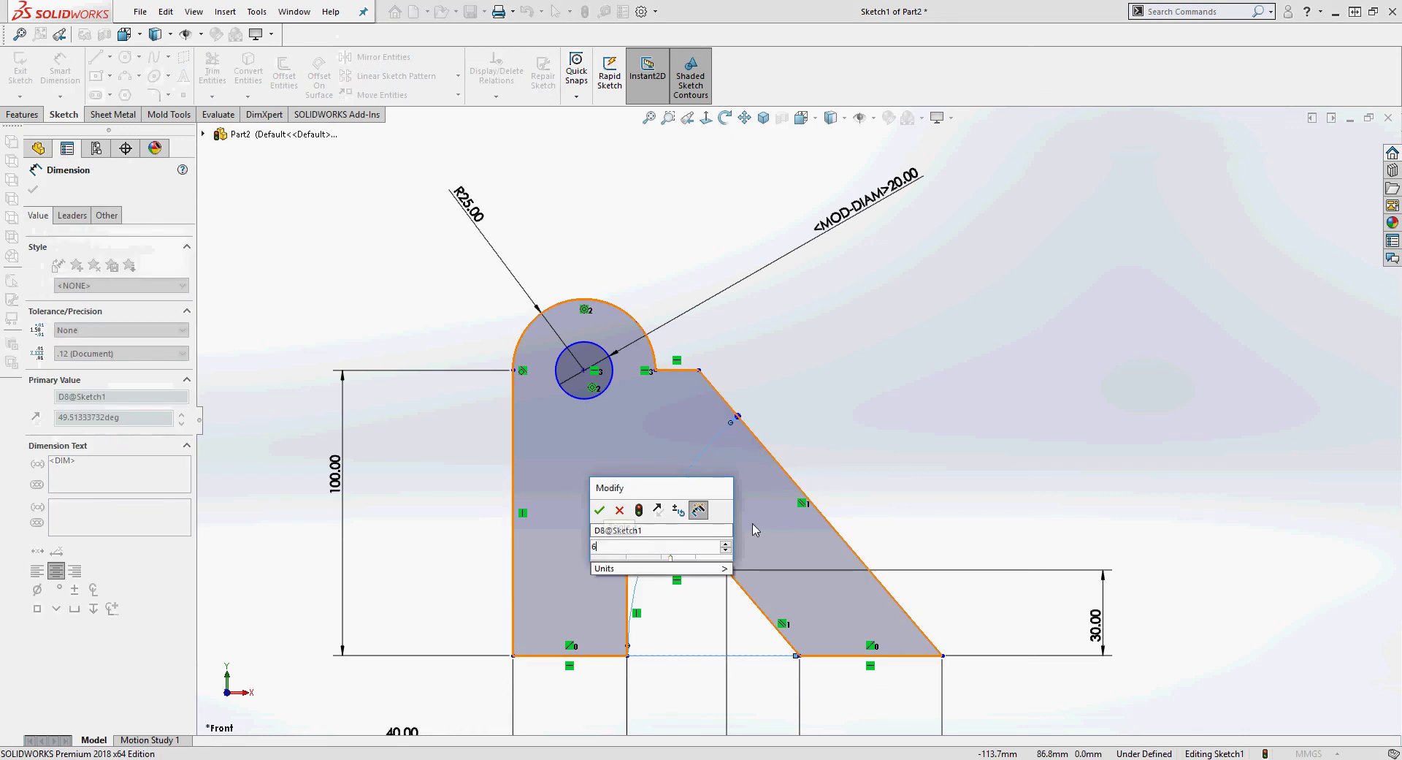
{"action": "key", "text": "Return"}
{"action": "right_click", "coordinate": [928, 379]}
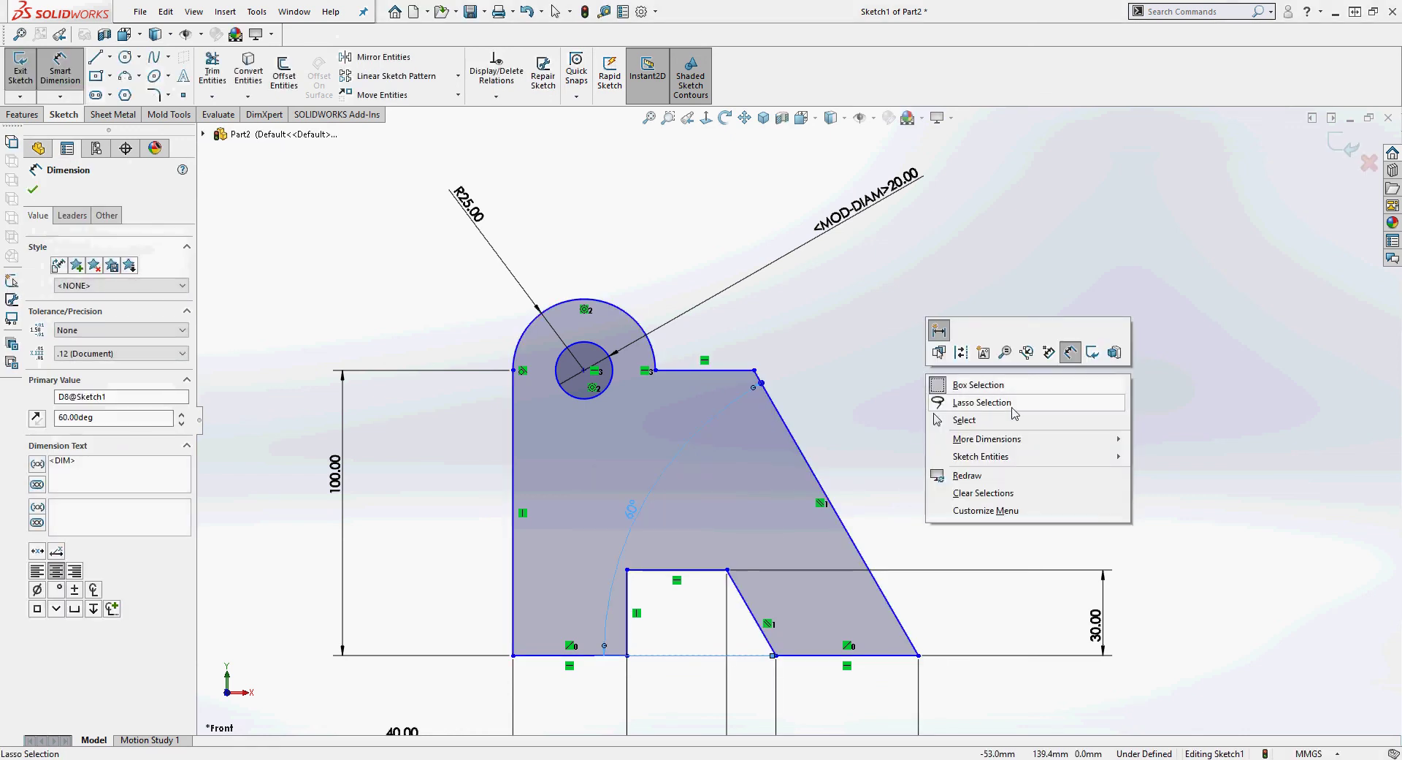
{"action": "left_click", "coordinate": [983, 422]}
{"action": "key", "text": "f"}
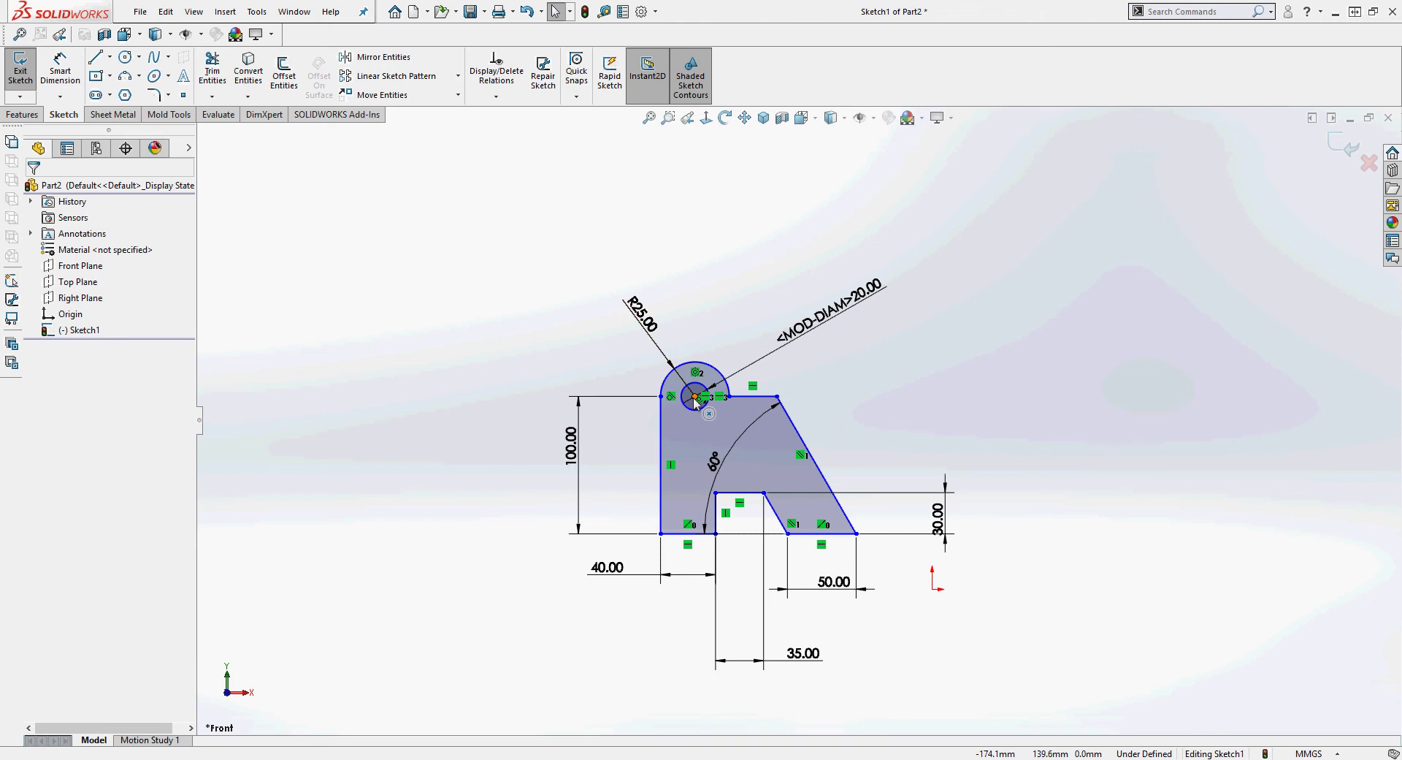
After a drag test shows the profile moves, make the hole centre Coincident with the origin
{"action": "mouse_move", "coordinate": [695, 398]}
{"action": "left_mouse_down"}
{"action": "mouse_move", "coordinate": [937, 593]}
{"action": "mouse_move", "coordinate": [667, 367]}
{"action": "mouse_move", "coordinate": [661, 433]}
{"action": "left_mouse_up"}
{"action": "left_click", "coordinate": [971, 410]}
{"action": "left_click", "coordinate": [496, 96]}
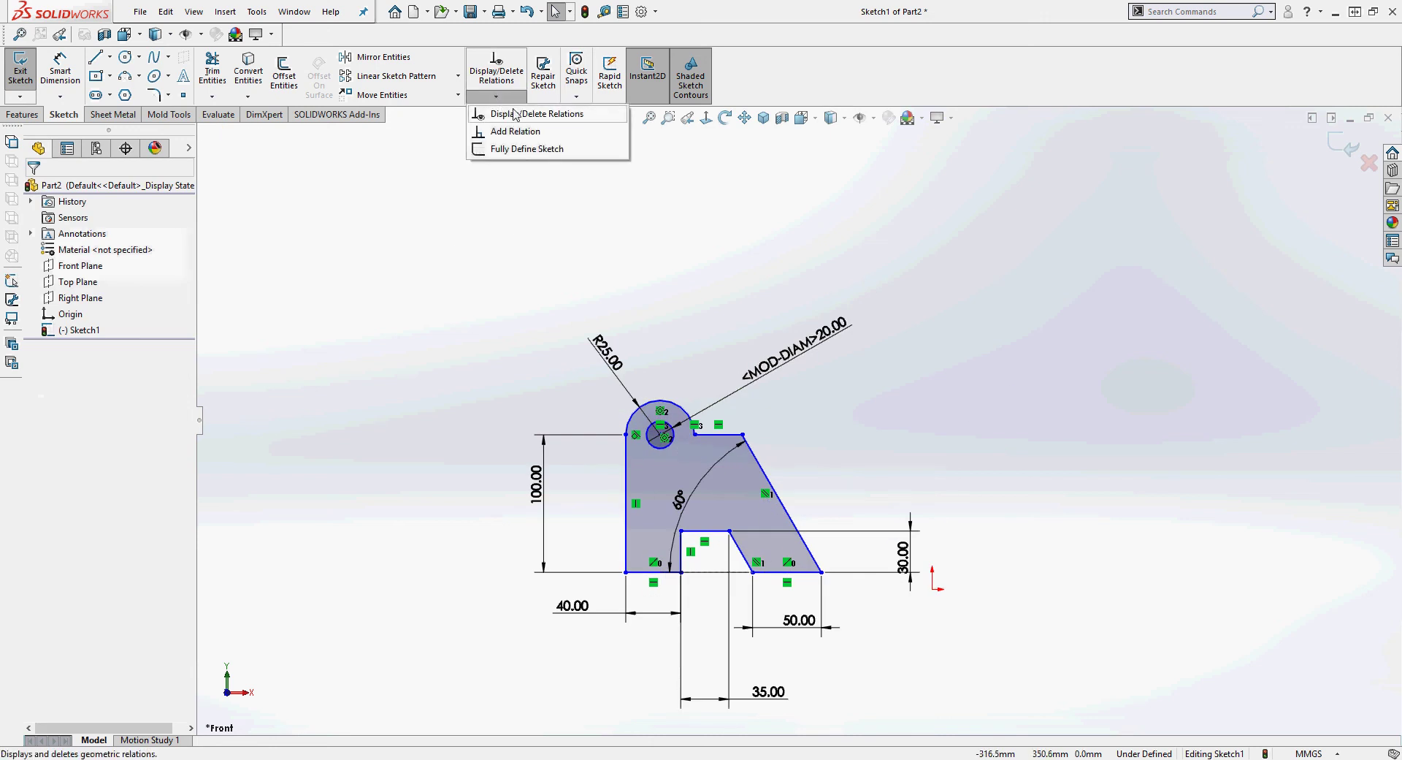
{"action": "left_click", "coordinate": [504, 129]}
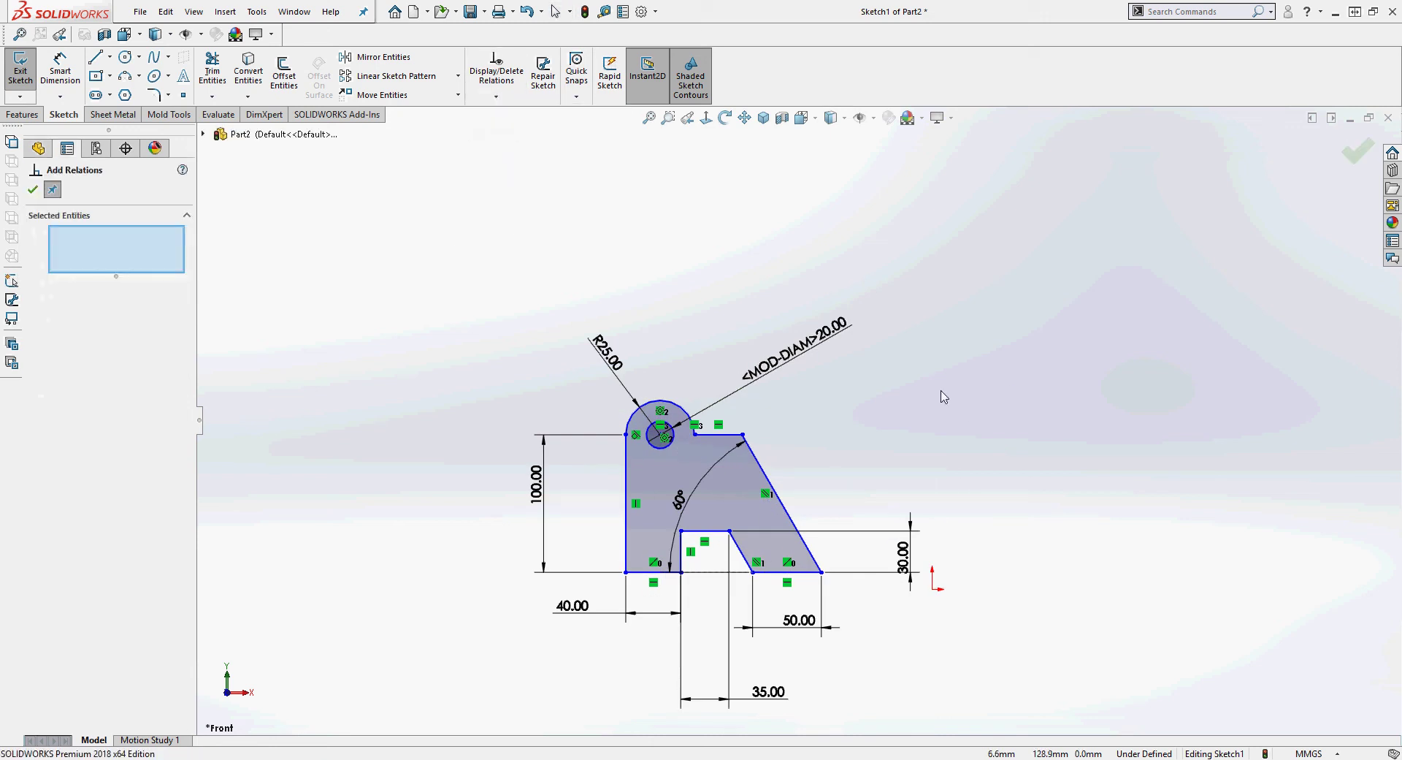
{"action": "left_click", "coordinate": [661, 434]}
{"action": "left_click", "coordinate": [933, 589]}
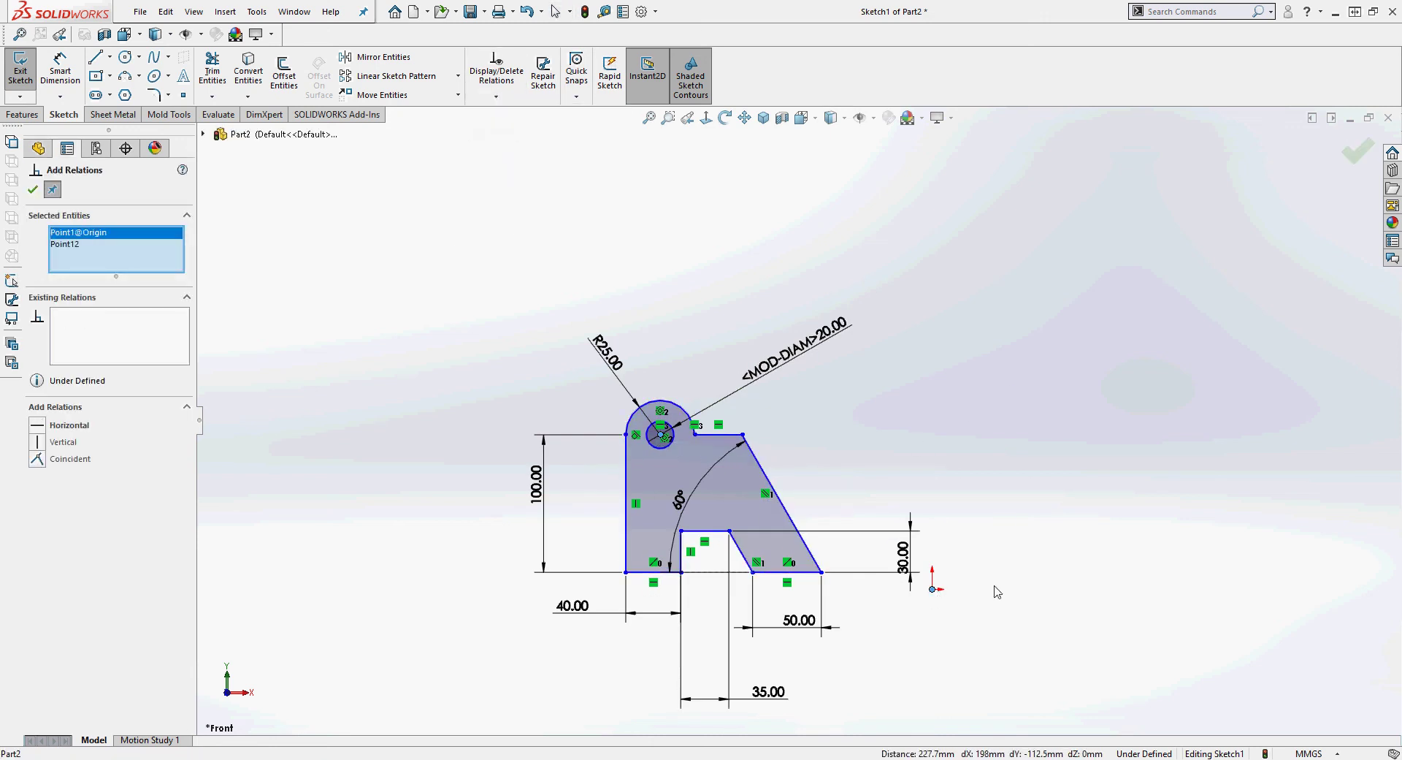
{"action": "left_click", "coordinate": [35, 460]}
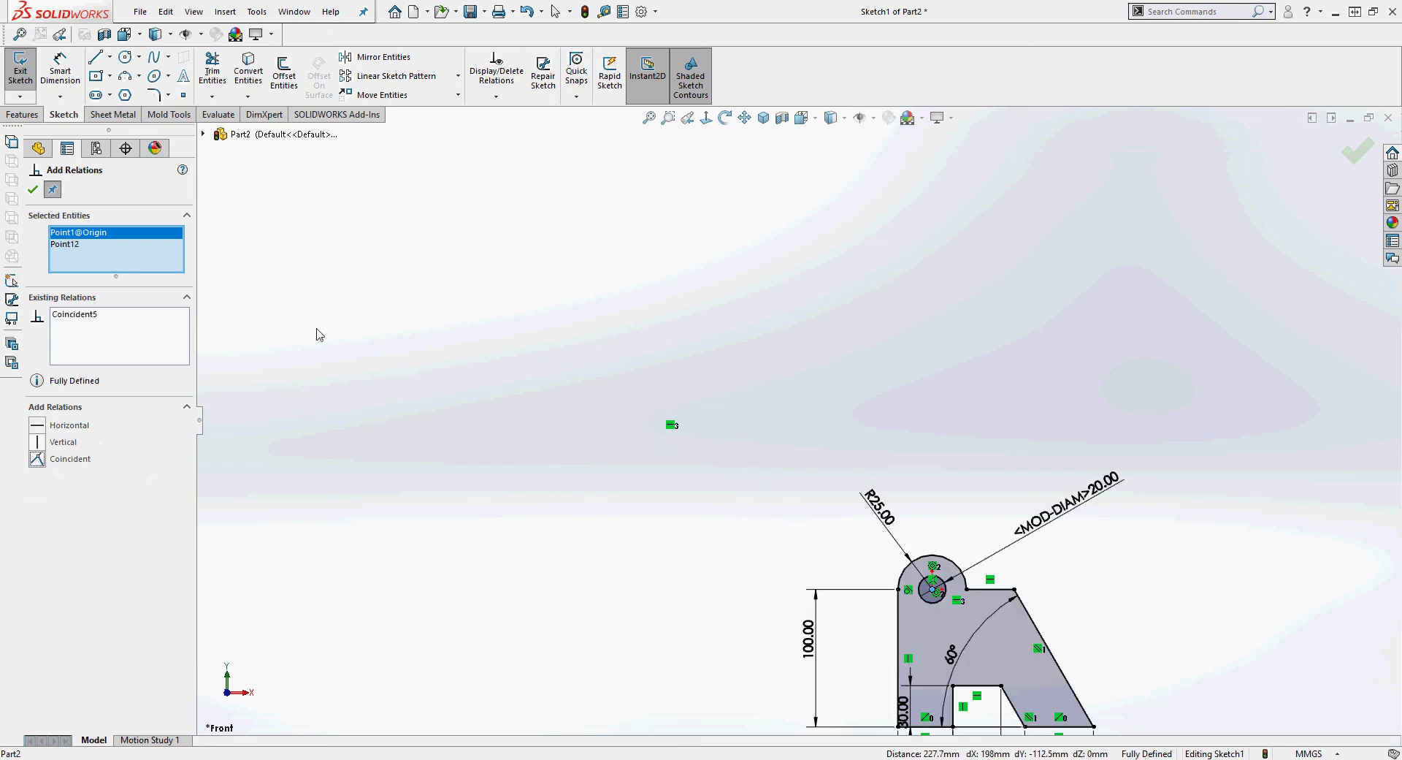
{"action": "left_click", "coordinate": [32, 189]}
{"action": "left_click", "coordinate": [649, 117]}
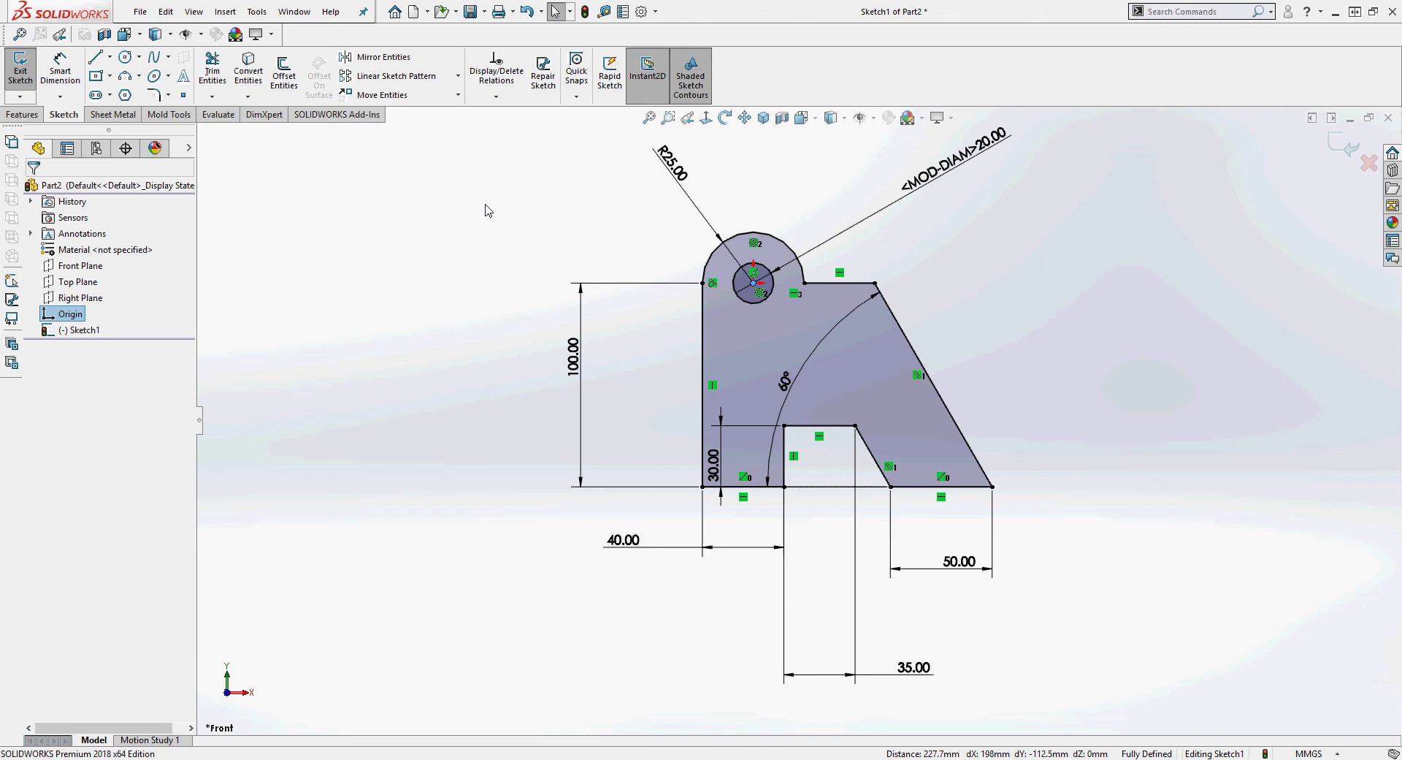
Extrude the bracket sketch Blind 10 mm as Boss-Extrude1 and orbit to inspect the solid
{"action": "left_click", "coordinate": [22, 115]}
{"action": "left_click", "coordinate": [27, 69]}
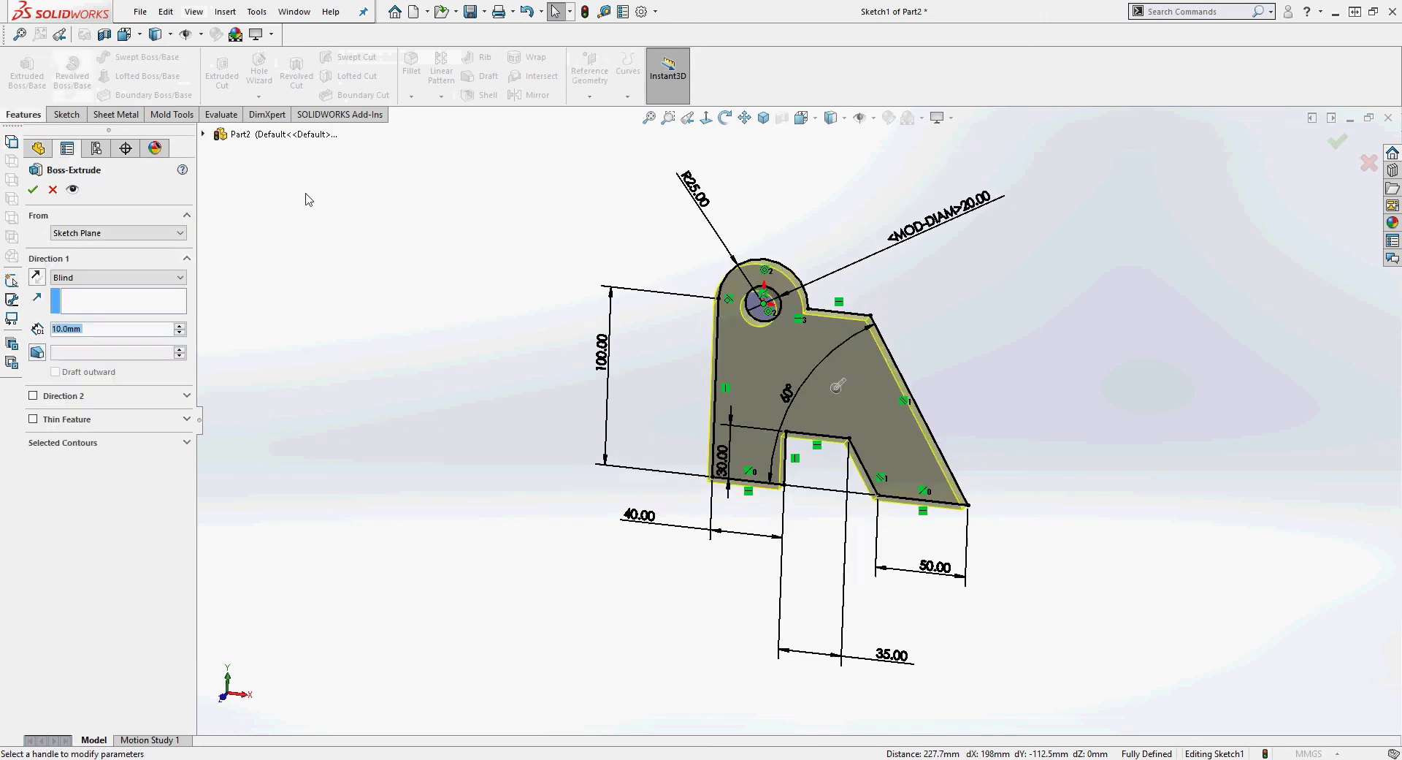
{"action": "left_click", "coordinate": [32, 190]}
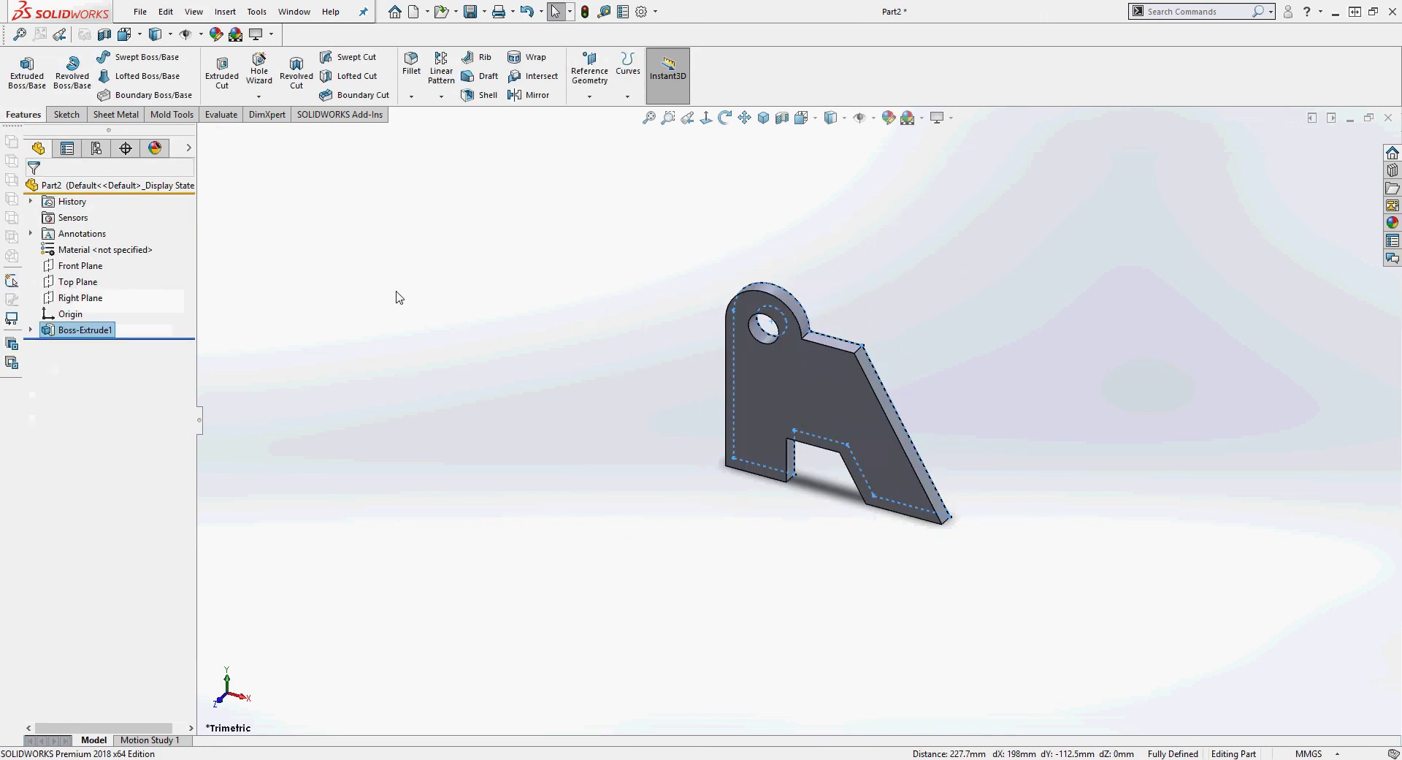
{"action": "middle_click_drag", "start_coordinate": [667, 422], "coordinate": [589, 365]}
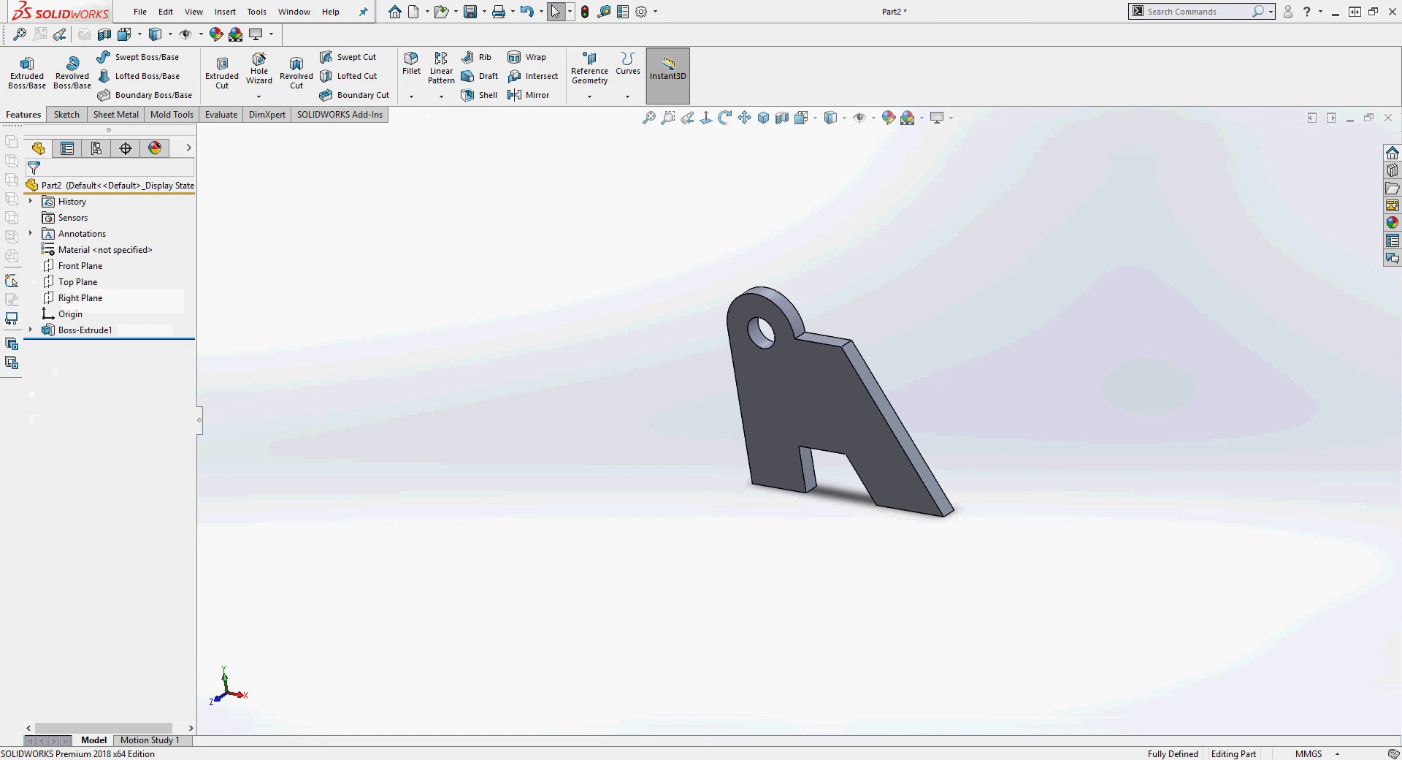